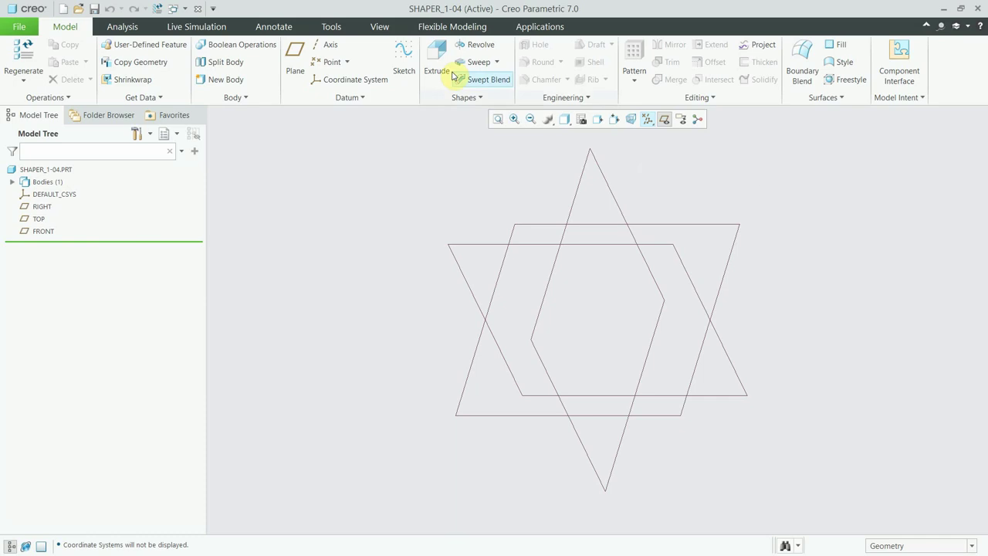
# - Start an extrude on the FRONT plane and draw a center rectangle at the origin
pyautogui.click(433, 59)
pyautogui.click(460, 249)
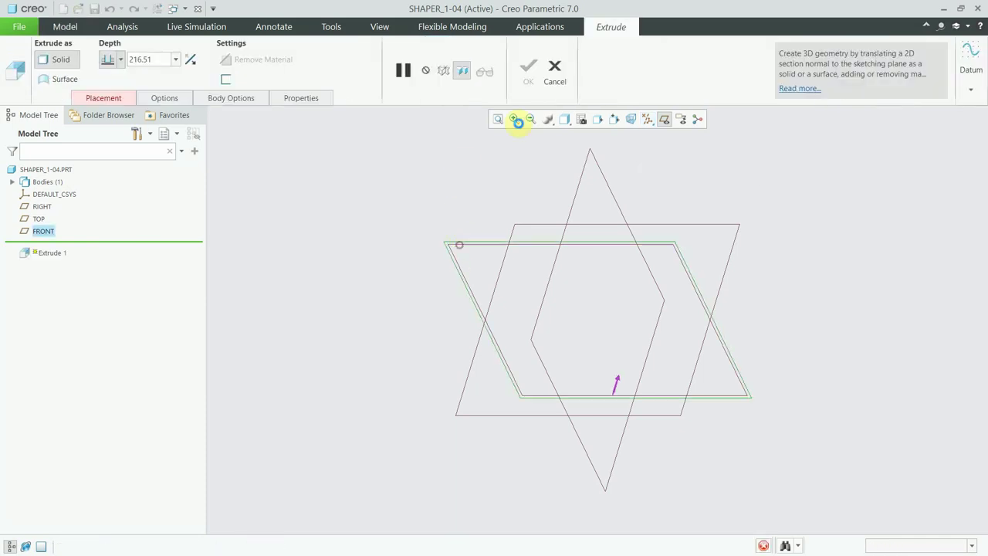
pyautogui.click(633, 119)
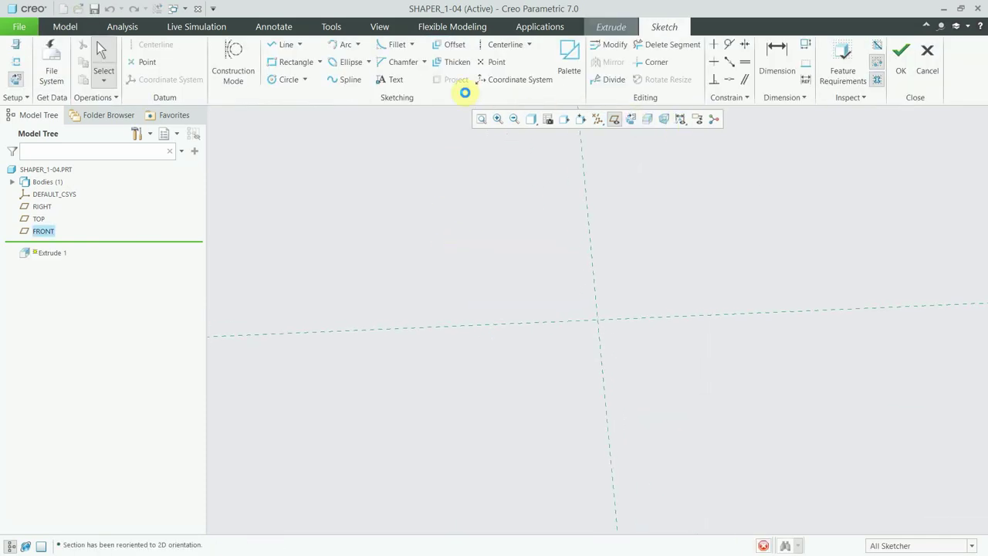
pyautogui.click(319, 62)
pyautogui.click(326, 104)
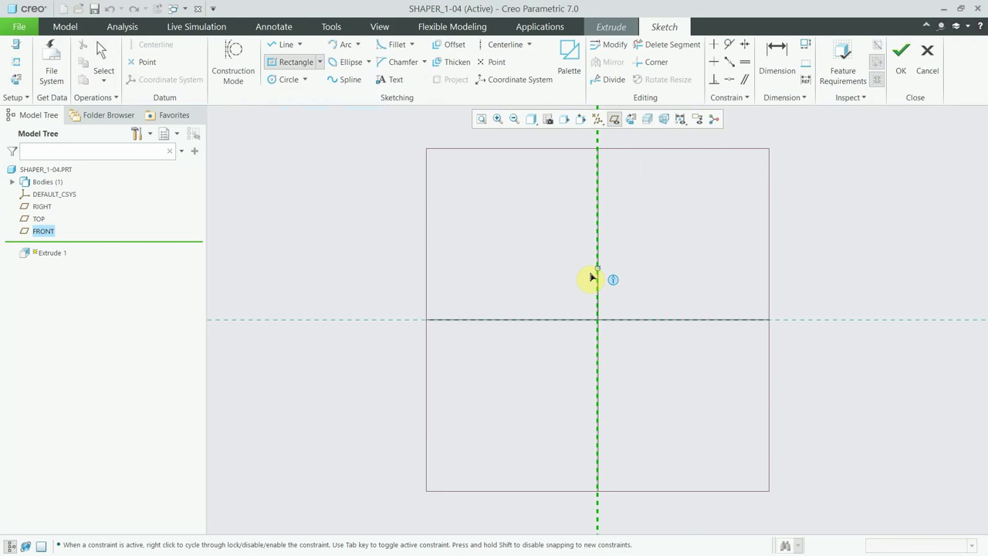
pyautogui.click(597, 318)
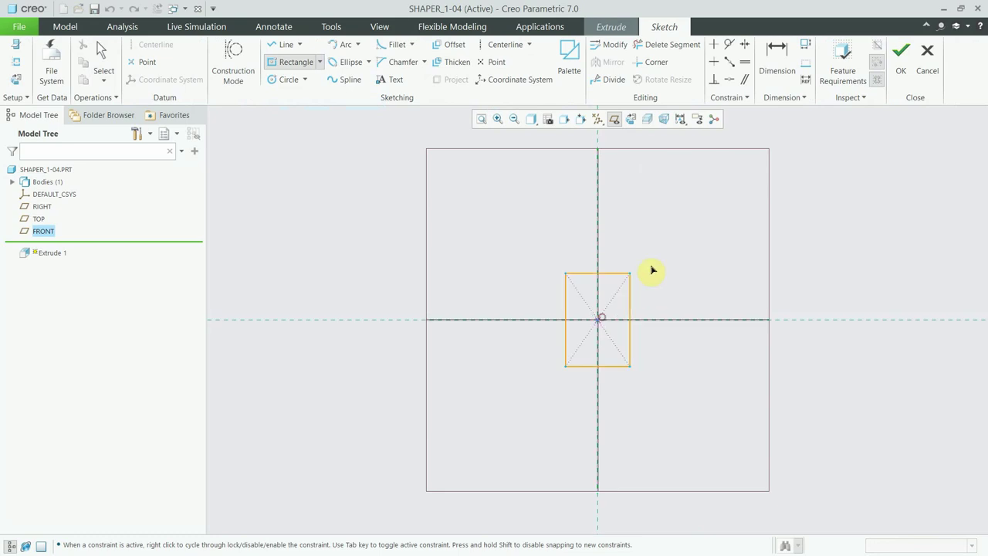
pyautogui.click(701, 278)
pyautogui.middleClick(694, 276)
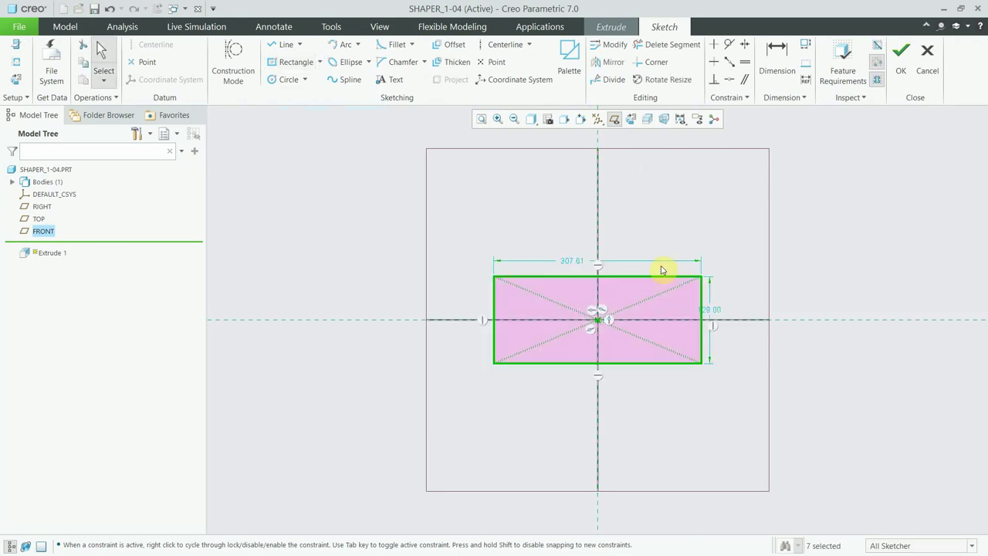
# - Dimension the rectangle to 330 wide by 220 tall
pyautogui.doubleClick(577, 262)
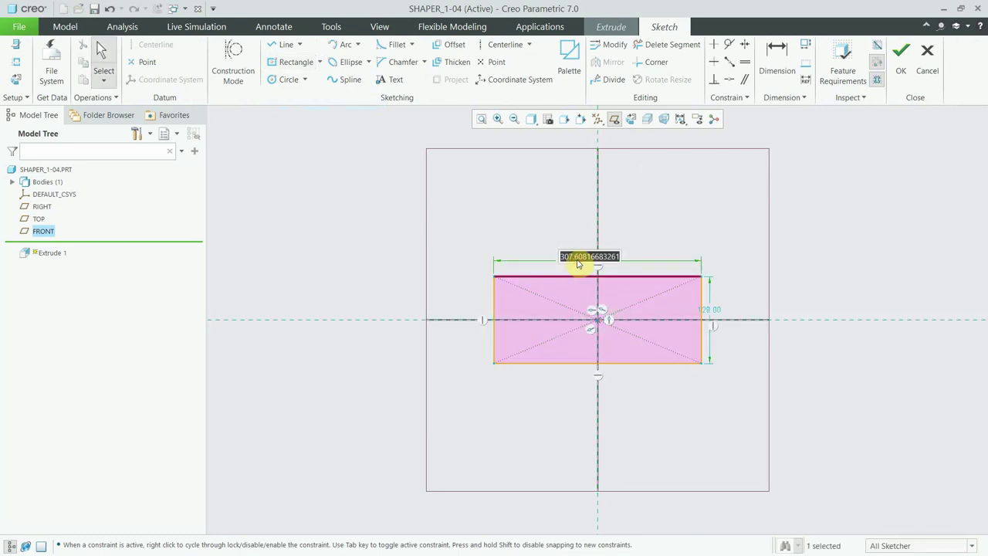
pyautogui.write('22')
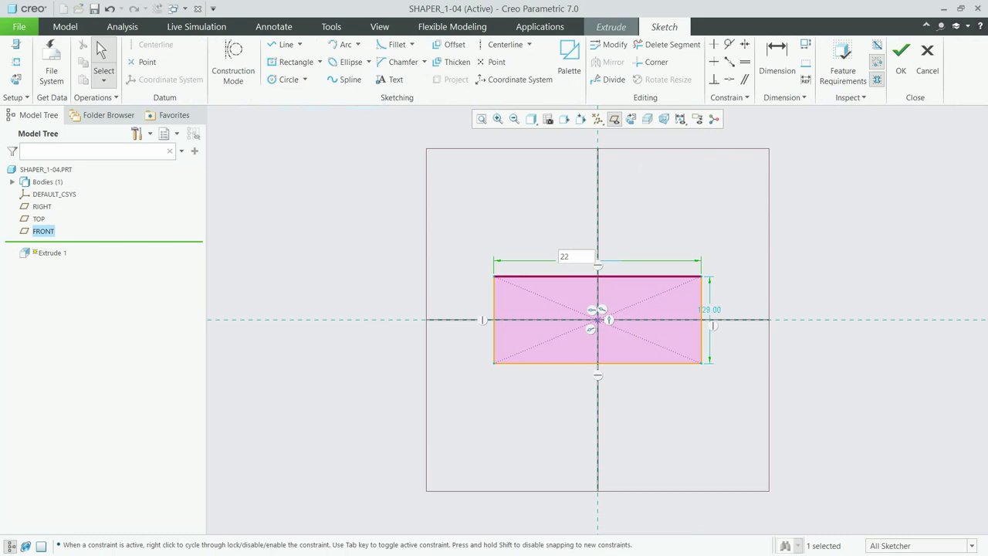
pyautogui.press('Escape')
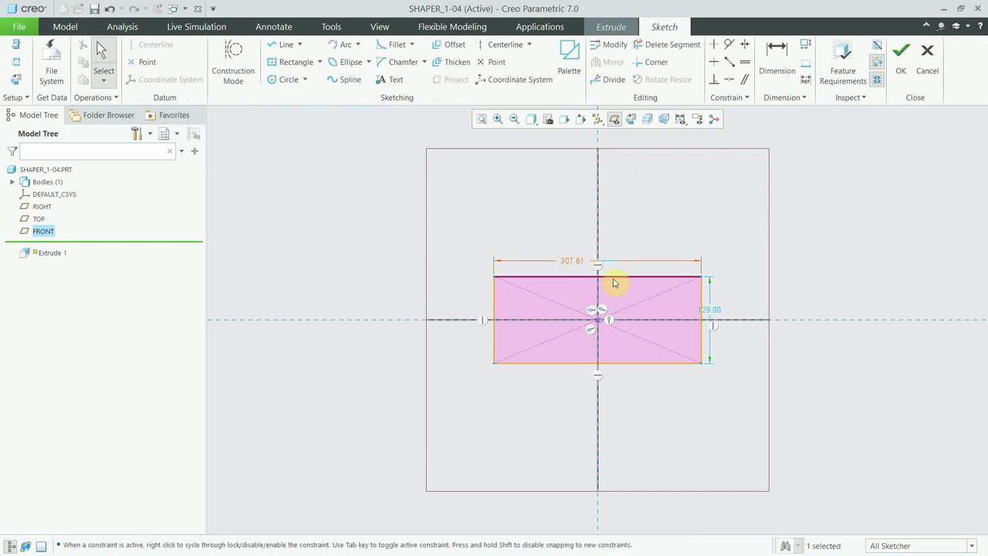
pyautogui.doubleClick(713, 310)
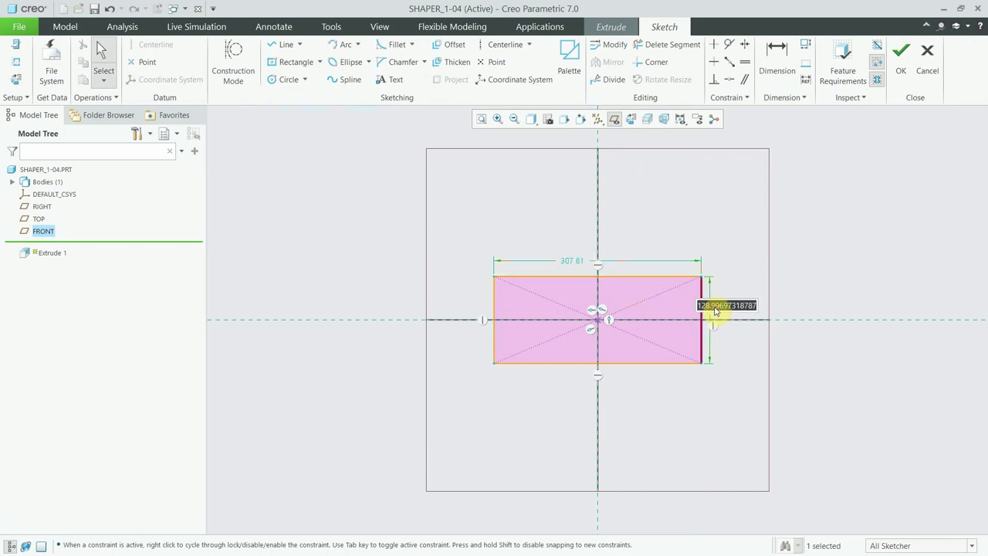
pyautogui.write('220')
pyautogui.press('Return')
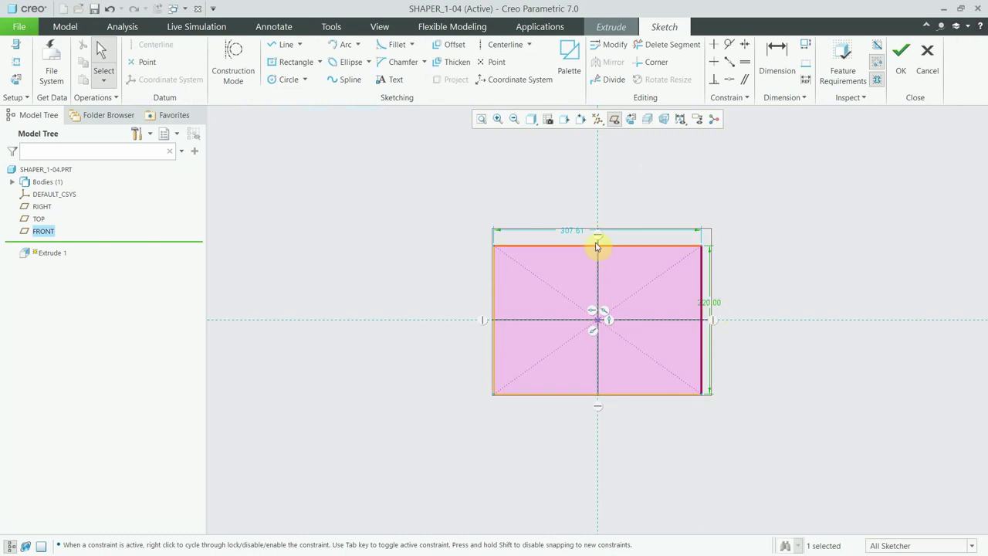
pyautogui.doubleClick(579, 233)
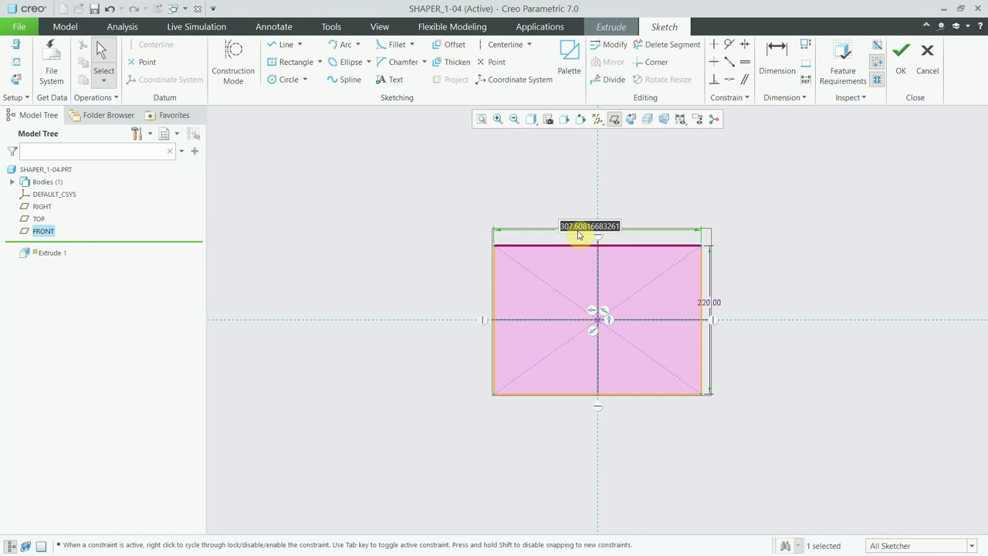
pyautogui.write('330')
pyautogui.press('Return')
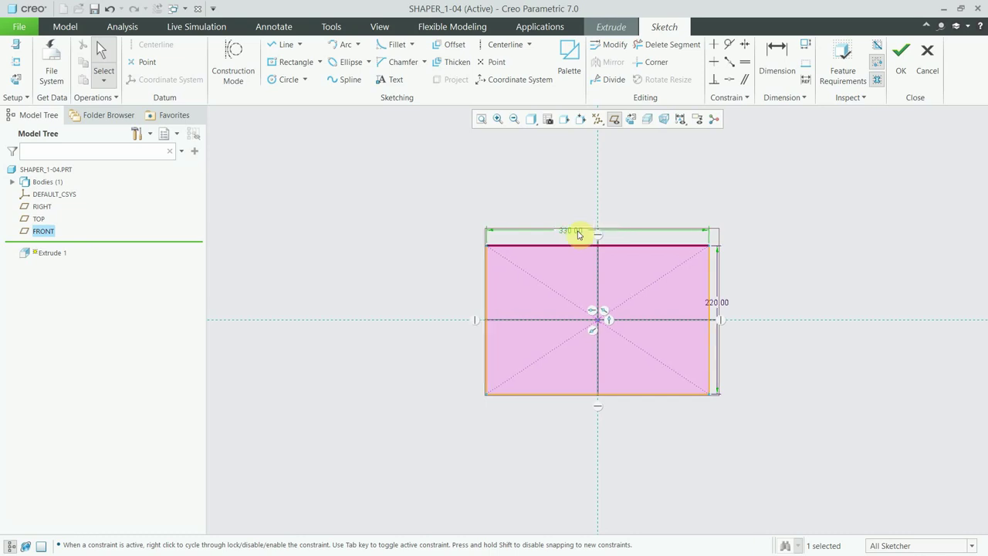
pyautogui.moveTo(570, 231)
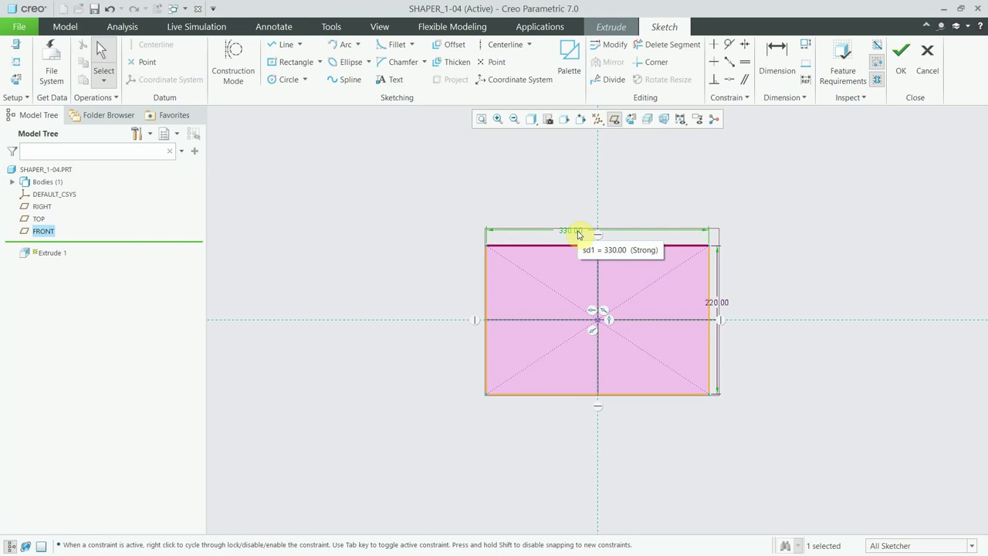
# - Finish the sketch and extrude it symmetrically to a depth of 20
pyautogui.click(897, 67)
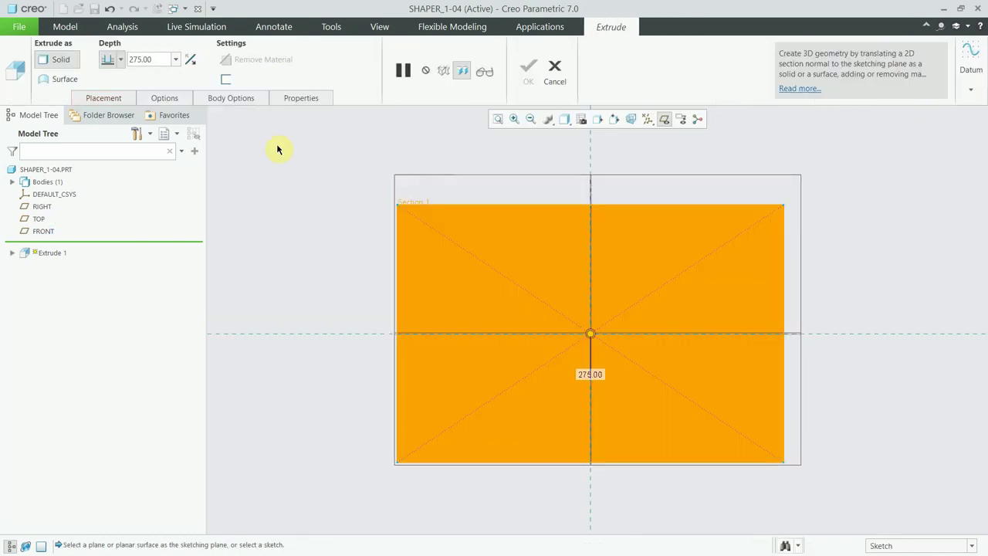
pyautogui.click(121, 61)
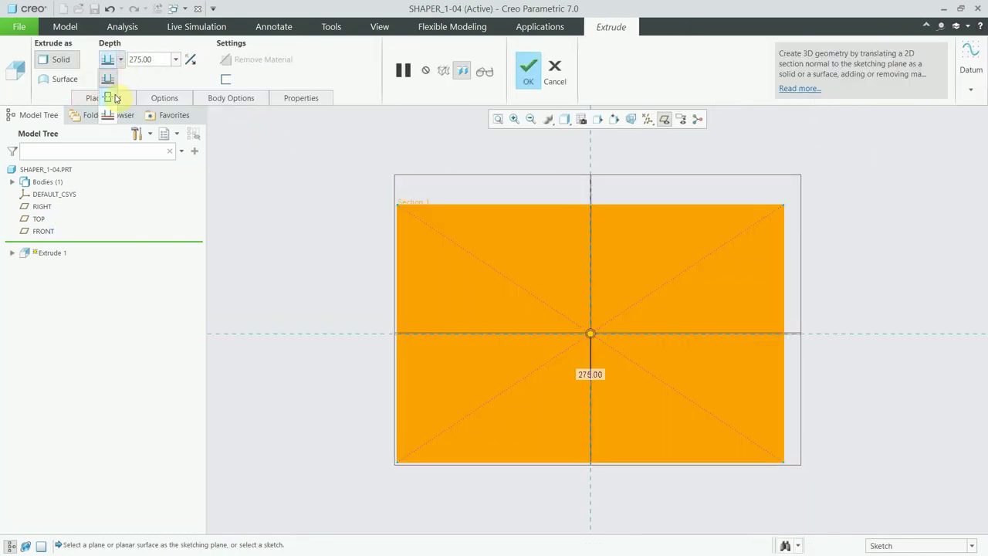
pyautogui.click(116, 97)
pyautogui.doubleClick(162, 60)
pyautogui.write('20')
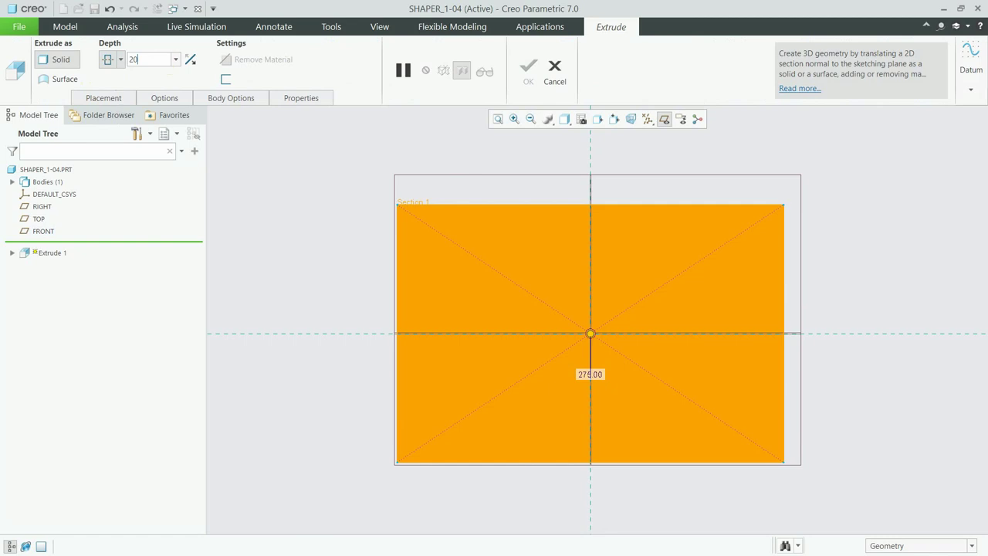
pyautogui.click(162, 59)
pyautogui.press('Return')
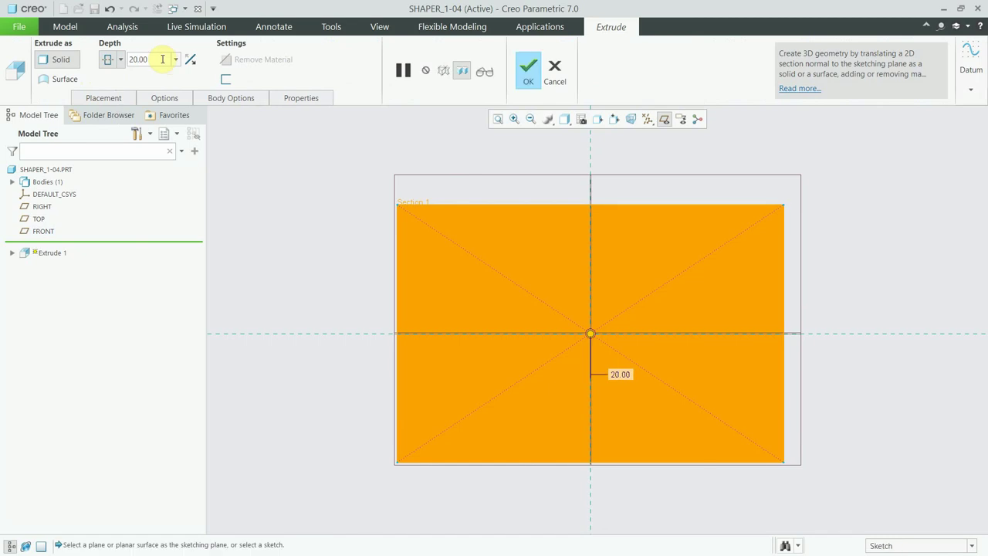
pyautogui.click(528, 78)
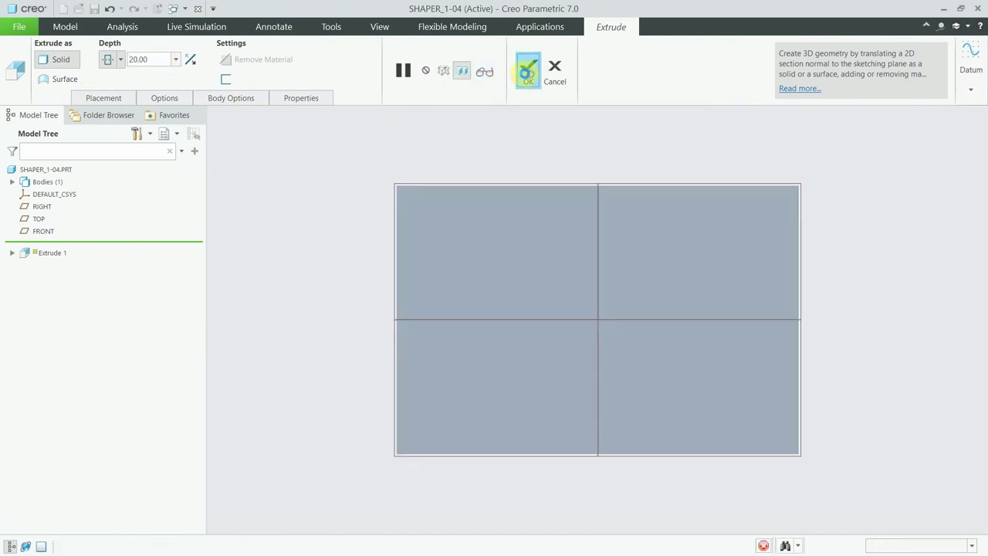
pyautogui.moveTo(498, 273)
pyautogui.mouseDown(button='middle')
pyautogui.moveTo(489, 231)
pyautogui.moveTo(510, 221)
pyautogui.mouseUp(button='middle')
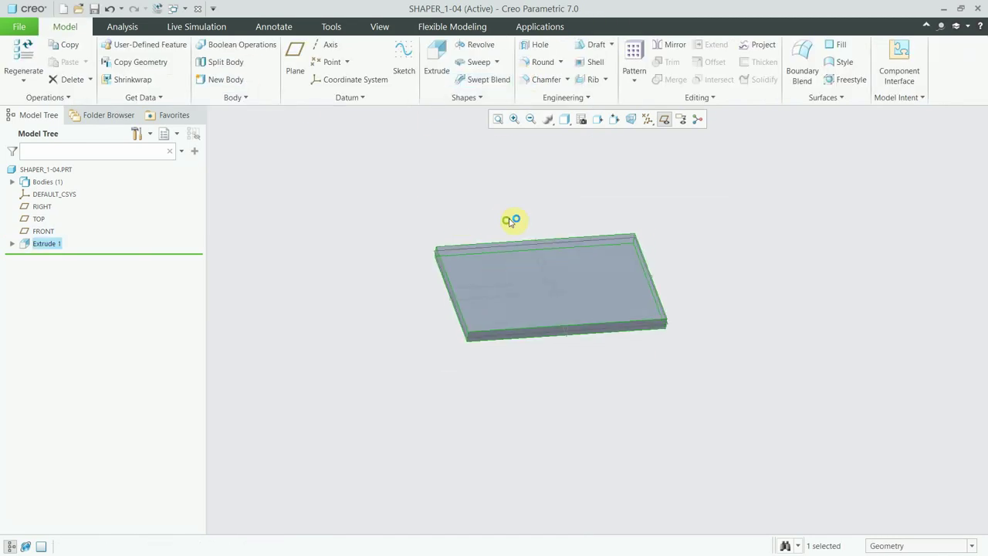
# - Show the plate in Shading With Edges style and select the TOP datum plane
pyautogui.click(545, 183)
pyautogui.hotkey('ctrl', '2')
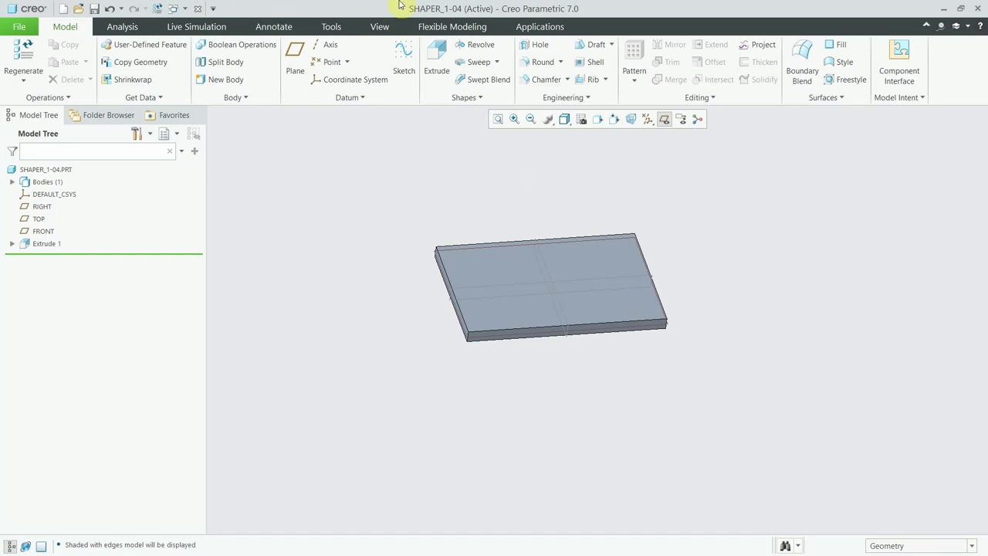
pyautogui.scroll(-3, 443, 266)
pyautogui.scroll(3, 461, 267)
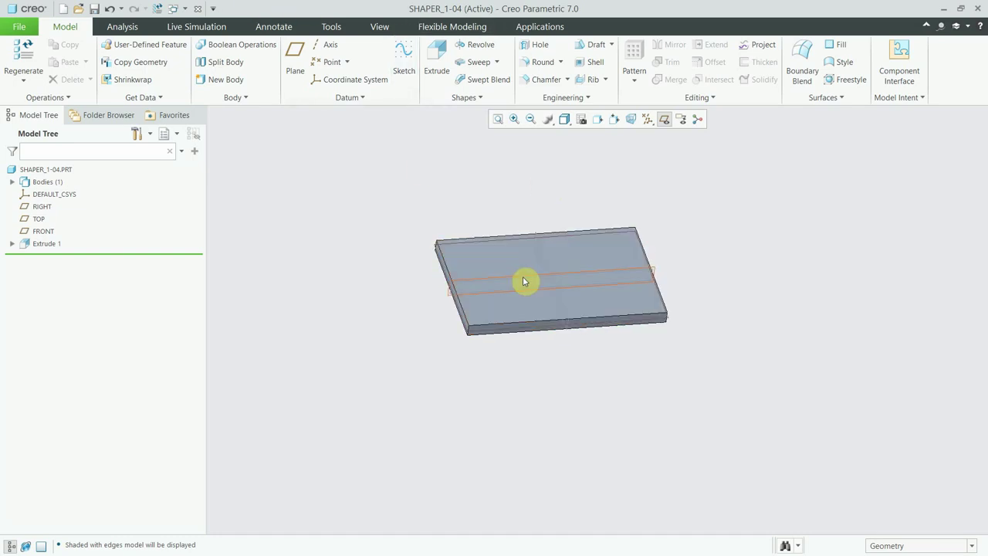
pyautogui.scroll(-2, 782, 263)
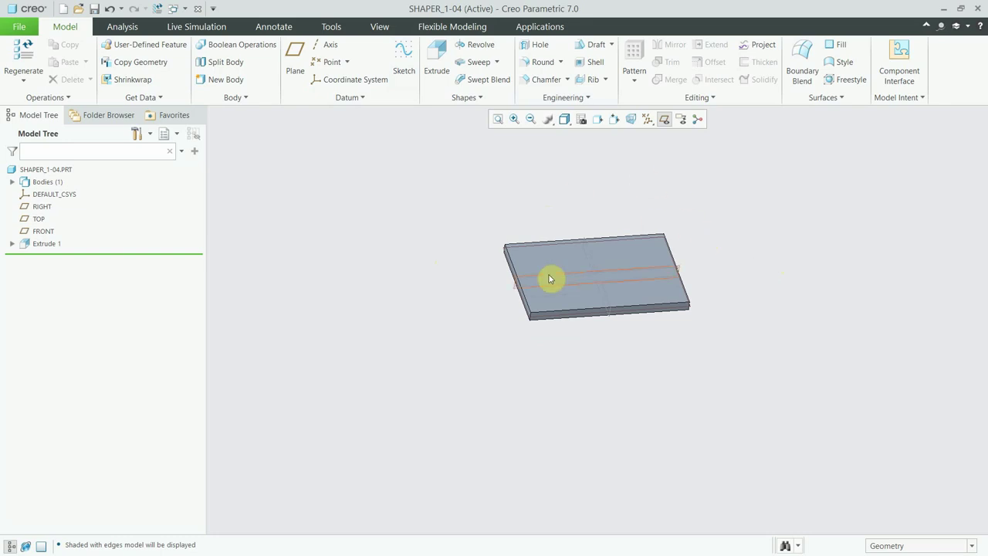
pyautogui.scroll(4, 544, 278)
pyautogui.click(517, 282)
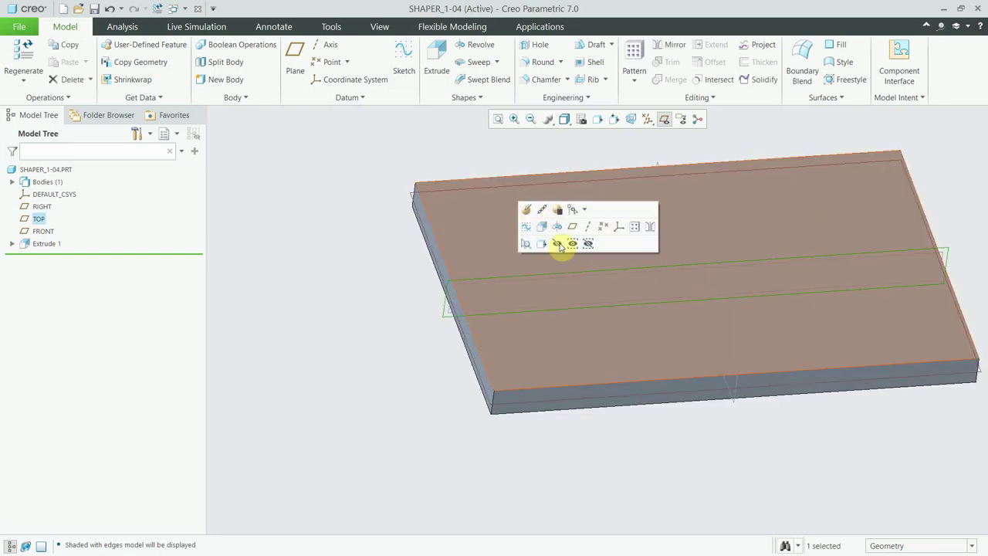
# - Start Extrude 2 on the TOP plane, viewed straight on for sketching
pyautogui.click(543, 226)
pyautogui.click(631, 118)
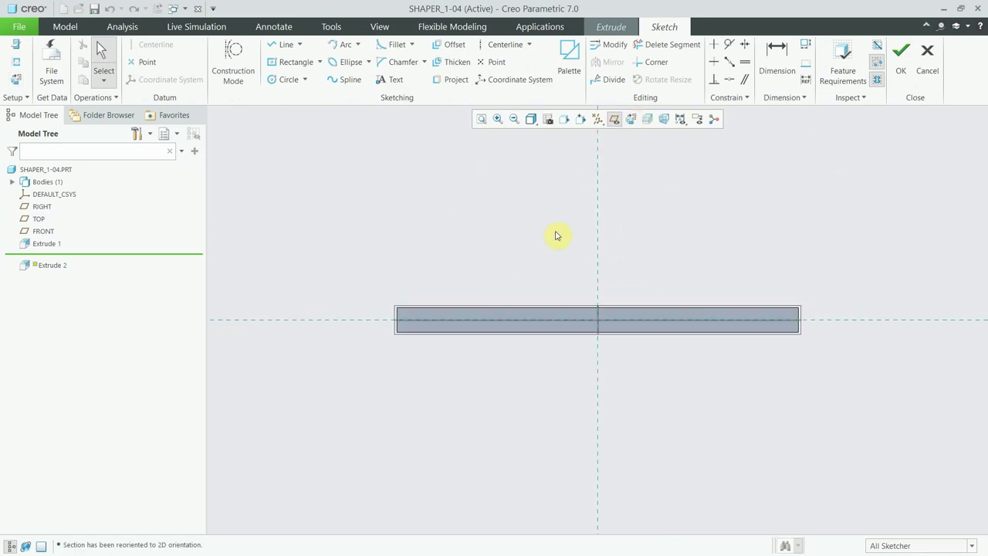
pyautogui.click(290, 62)
pyautogui.scroll(3, 385, 342)
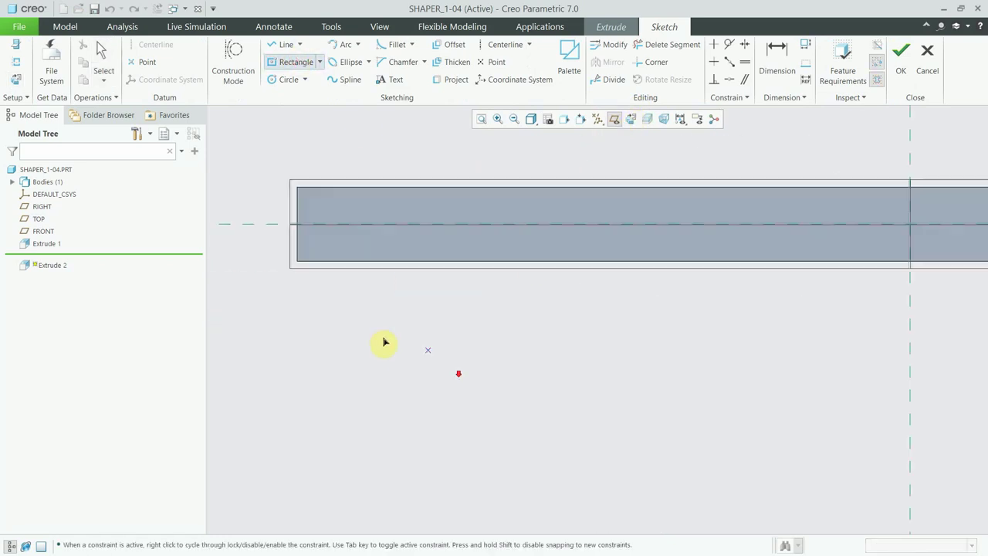
pyautogui.scroll(3, 278, 209)
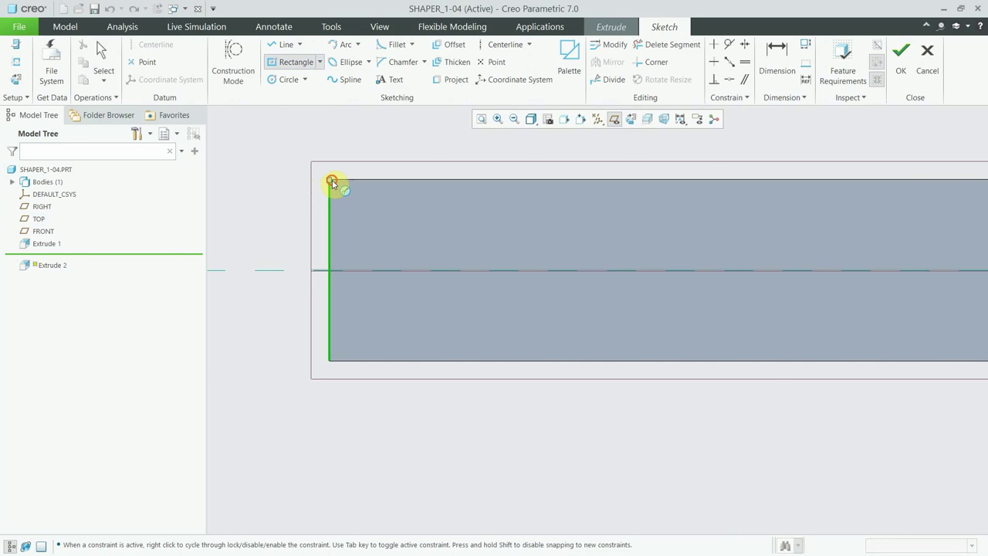
pyautogui.click(330, 179)
pyautogui.middleClick(385, 262)
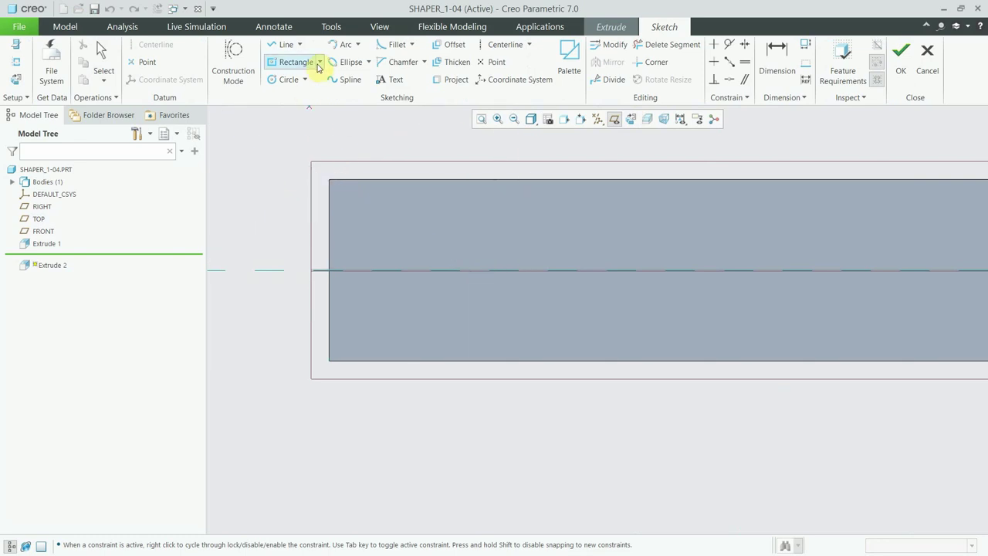
# - Draw a corner rectangle across the plate's left end, dimensioned 10 wide
pyautogui.click(318, 62)
pyautogui.click(322, 78)
pyautogui.click(330, 179)
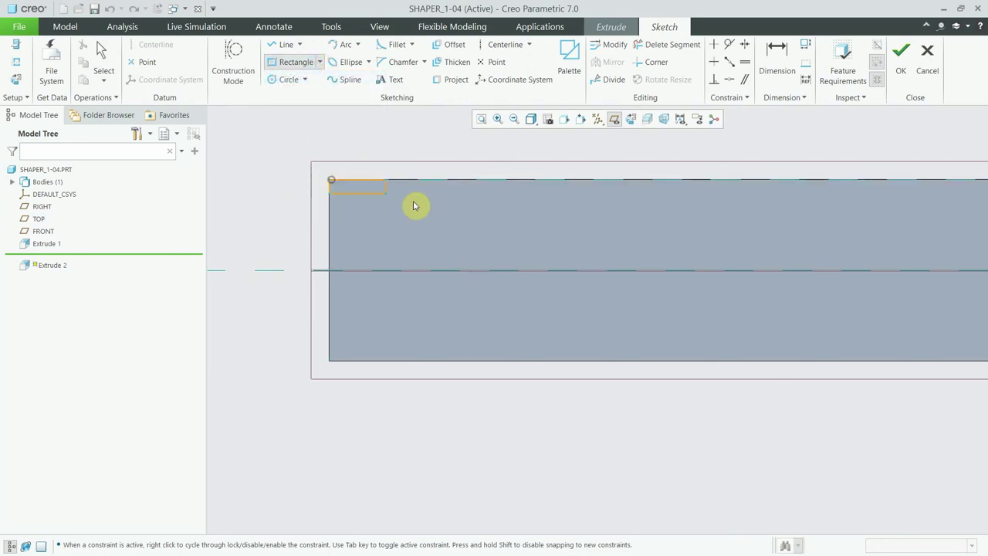
pyautogui.click(427, 361)
pyautogui.middleClick(405, 219)
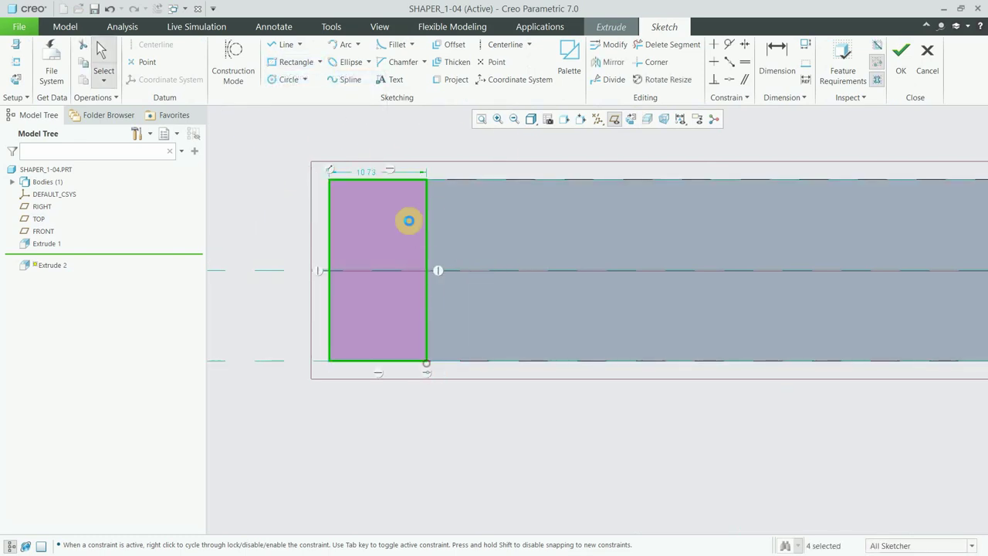
pyautogui.doubleClick(375, 172)
pyautogui.write('10')
pyautogui.press('Return')
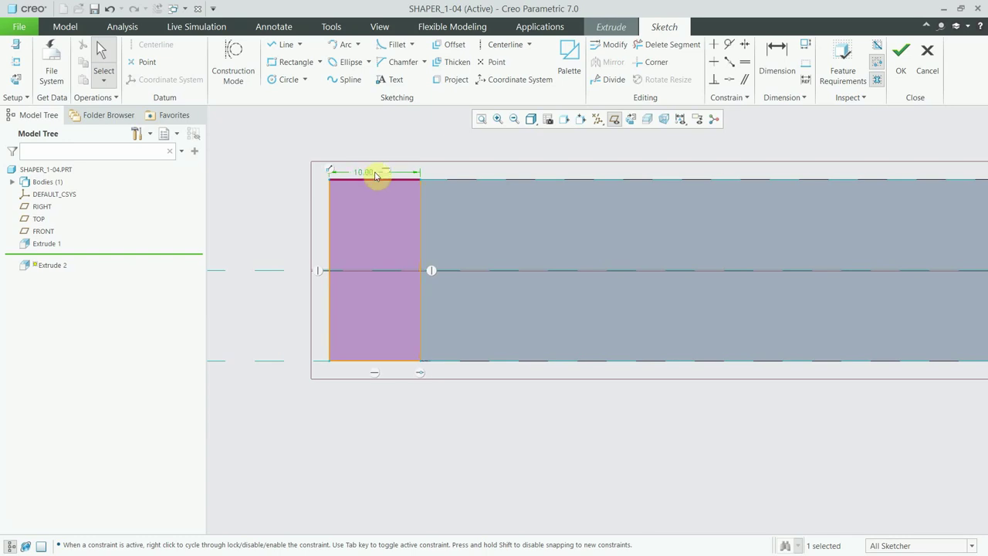
# - Cut the section symmetrically through the plate with a depth of 100
pyautogui.click(901, 61)
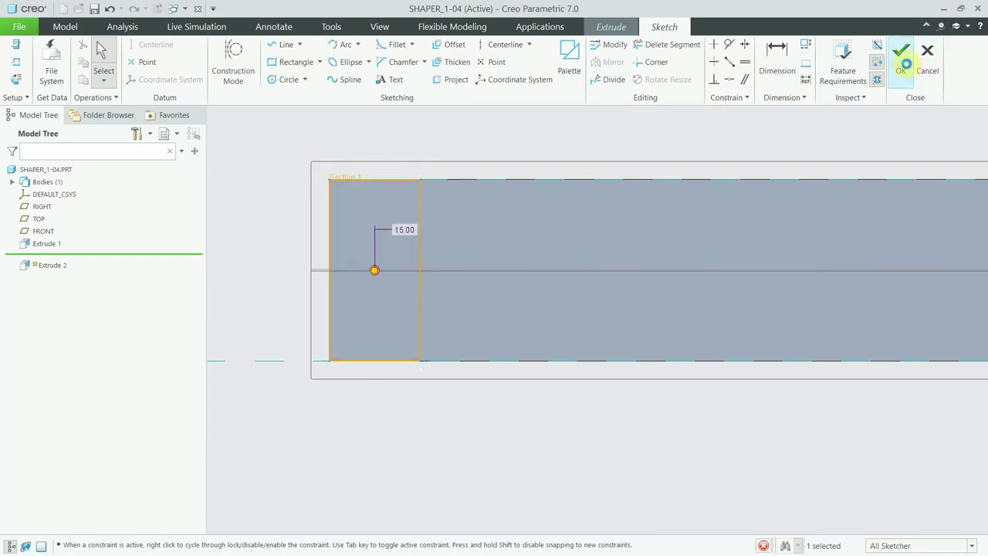
pyautogui.scroll(-2, 590, 314)
pyautogui.scroll(-3, 654, 425)
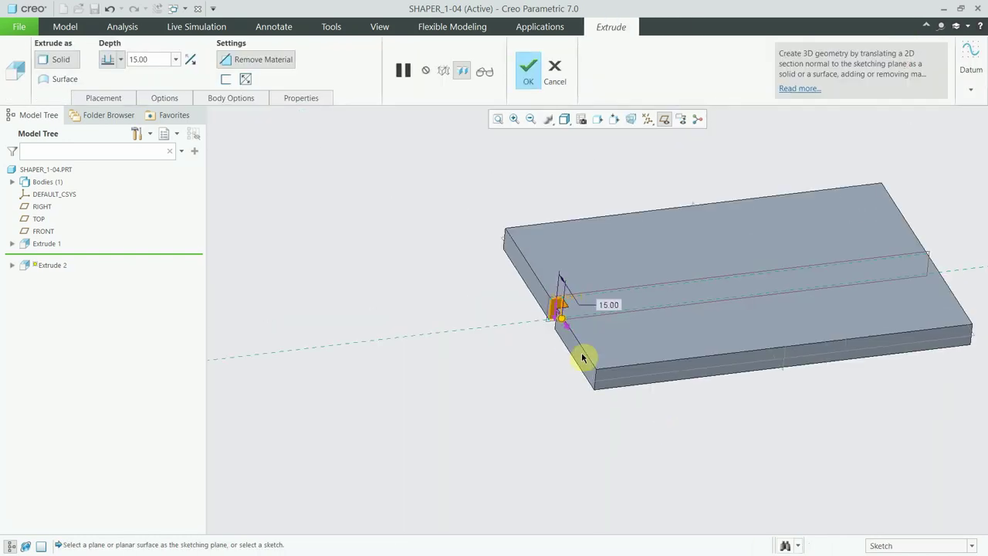
pyautogui.scroll(5, 549, 273)
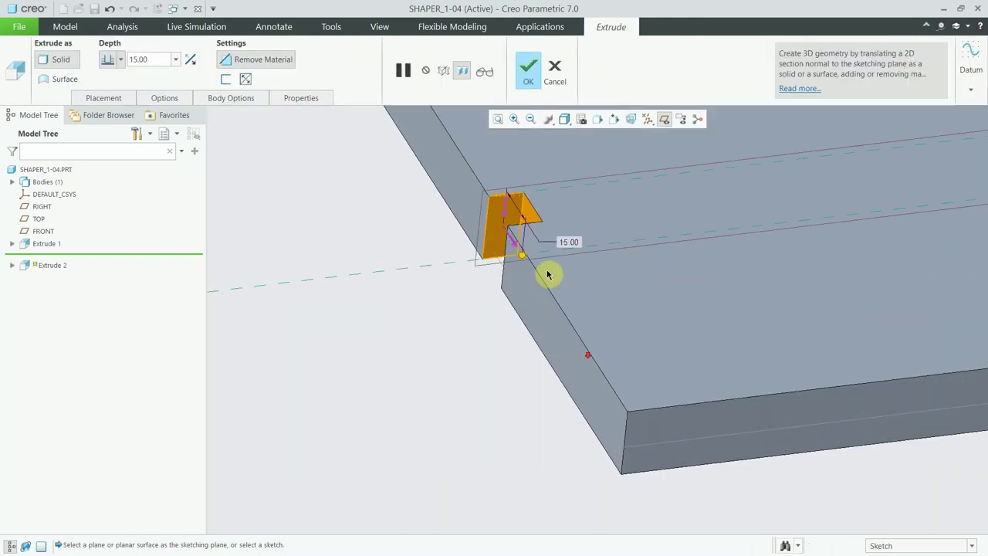
pyautogui.doubleClick(153, 60)
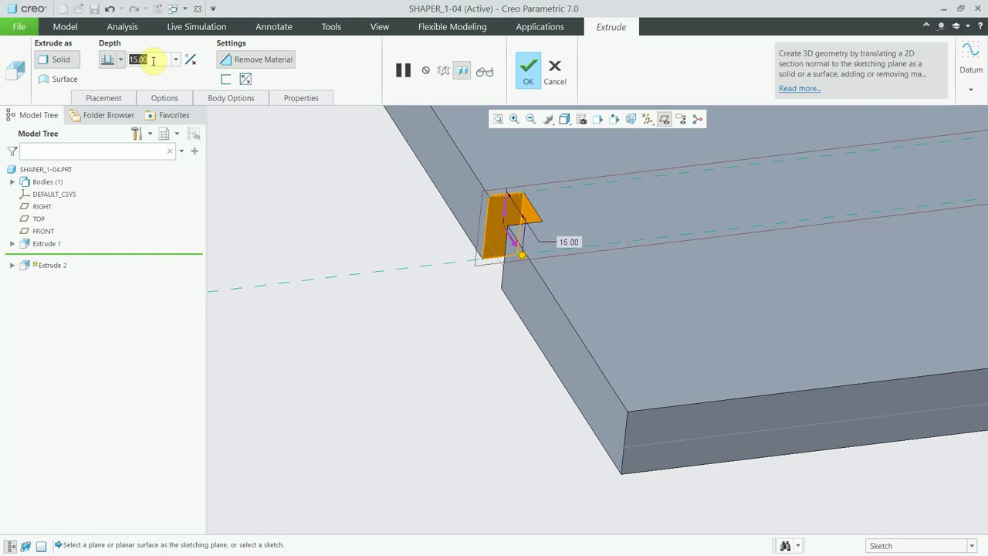
pyautogui.write('100')
pyautogui.click(152, 60)
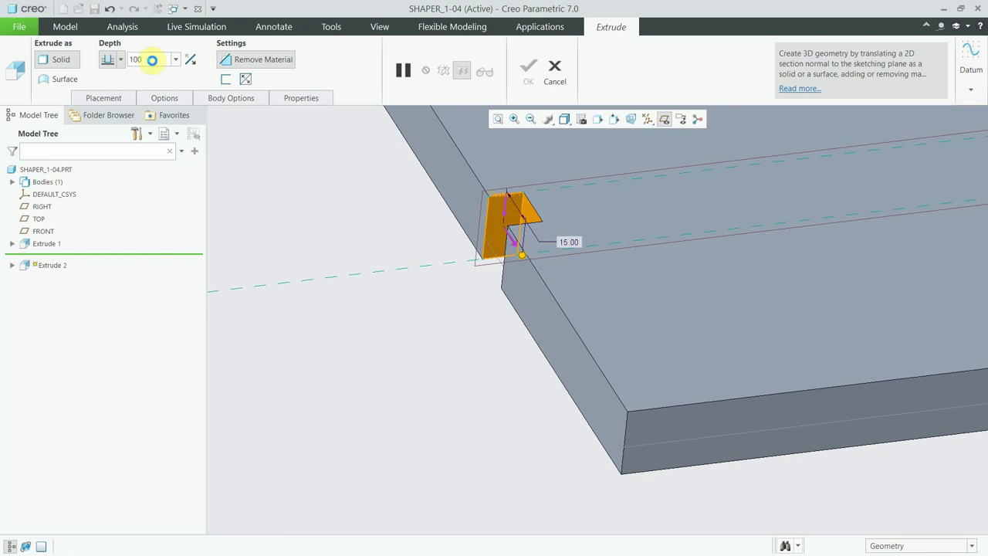
pyautogui.press('Return')
pyautogui.scroll(2, 620, 267)
pyautogui.scroll(-2, 597, 245)
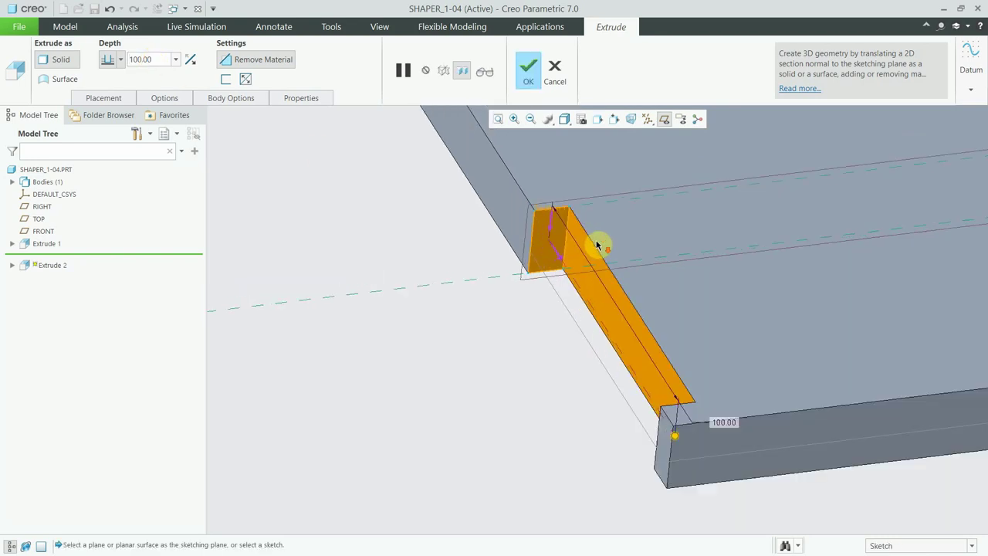
pyautogui.click(120, 60)
pyautogui.click(109, 95)
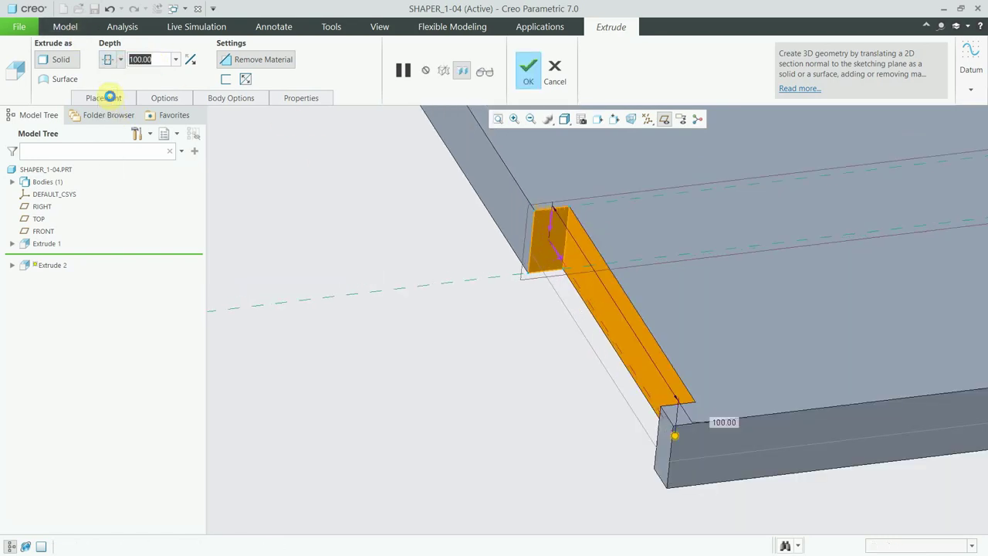
pyautogui.scroll(2, 680, 274)
pyautogui.moveTo(639, 264)
pyautogui.mouseDown(button='middle')
pyautogui.moveTo(666, 221)
pyautogui.moveTo(643, 260)
pyautogui.moveTo(604, 242)
pyautogui.moveTo(624, 275)
pyautogui.moveTo(624, 231)
pyautogui.mouseUp(button='middle')
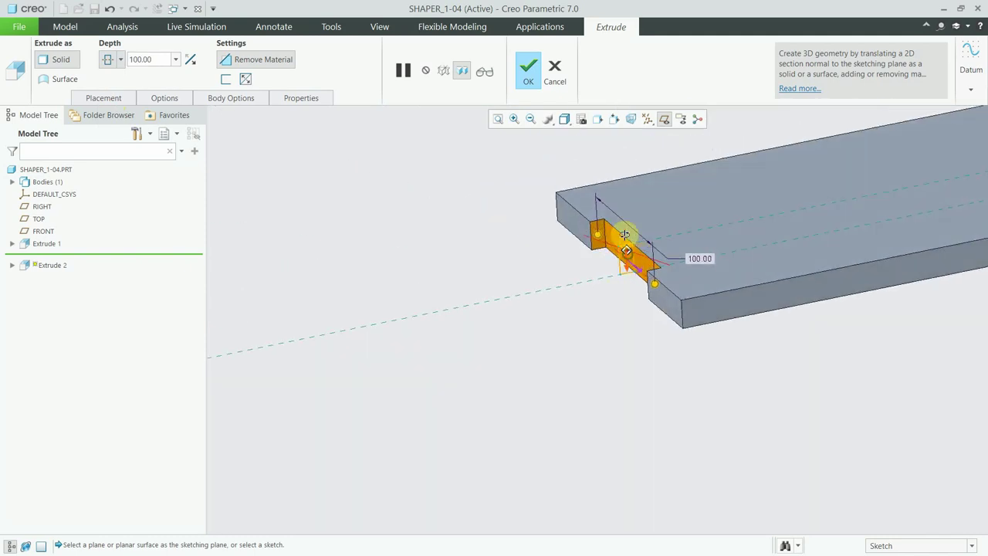
pyautogui.click(528, 69)
pyautogui.scroll(2, 509, 254)
pyautogui.moveTo(535, 264)
pyautogui.mouseDown(button='middle')
pyautogui.moveTo(564, 283)
pyautogui.moveTo(545, 260)
pyautogui.moveTo(409, 256)
pyautogui.mouseUp(button='middle')
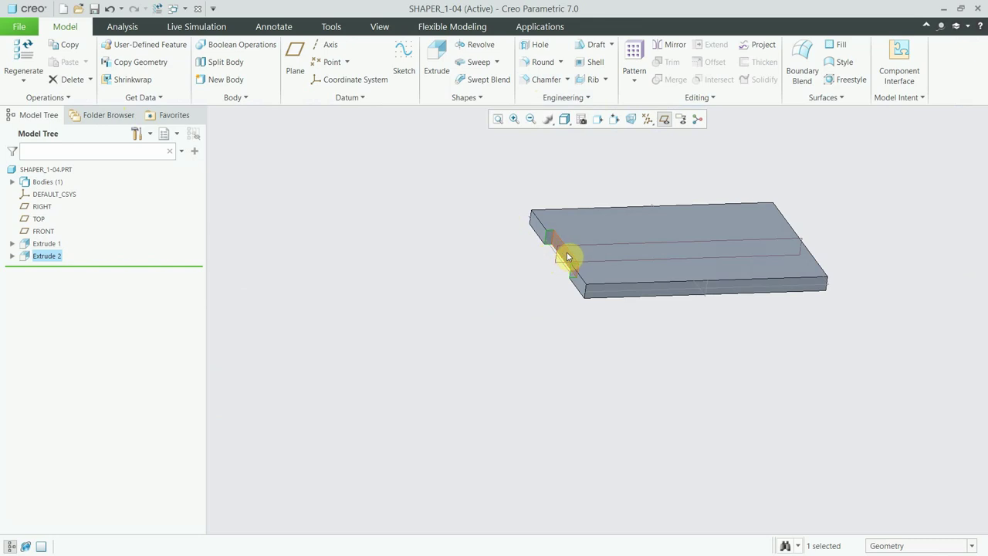
pyautogui.moveTo(542, 240)
pyautogui.mouseDown(button='middle')
pyautogui.moveTo(476, 223)
pyautogui.moveTo(464, 240)
pyautogui.moveTo(476, 257)
pyautogui.mouseUp(button='middle')
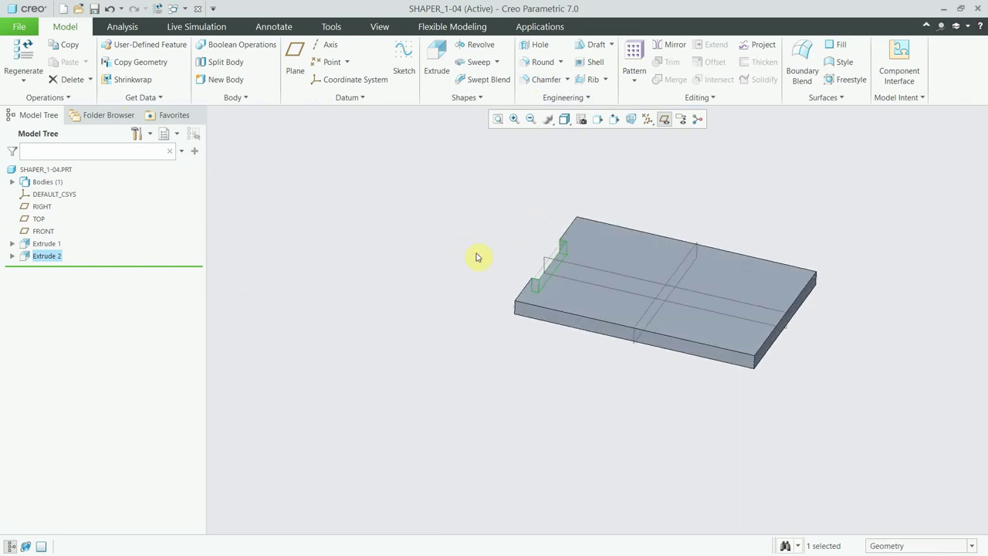
pyautogui.scroll(1, 543, 317)
pyautogui.moveTo(542, 317)
pyautogui.mouseDown(button='middle')
pyautogui.moveTo(492, 298)
pyautogui.moveTo(502, 346)
pyautogui.mouseUp(button='middle')
pyautogui.scroll(-3, 502, 346)
# - Start Extrude 3 on the plate's front face and draw a thin rectangle along its top edge
pyautogui.click(602, 300)
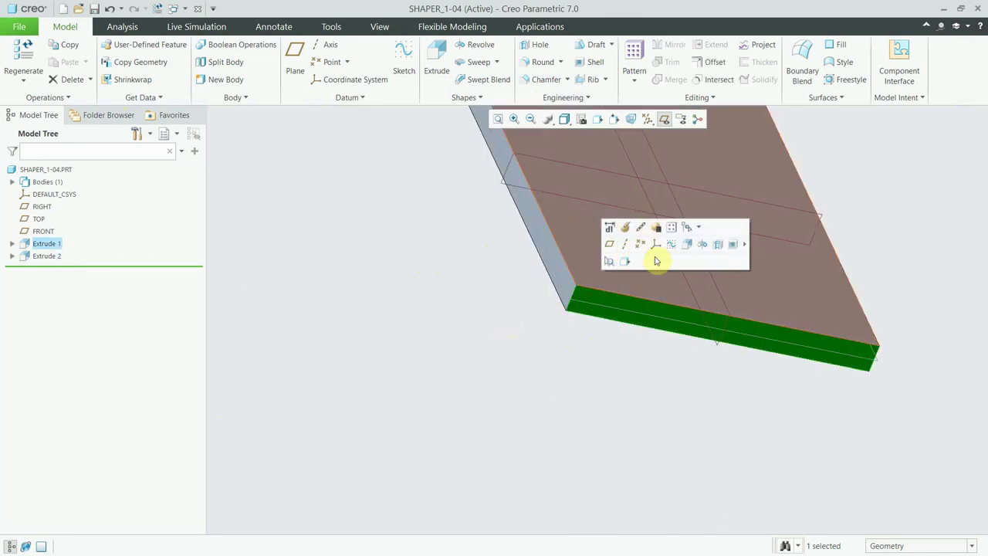
pyautogui.click(686, 245)
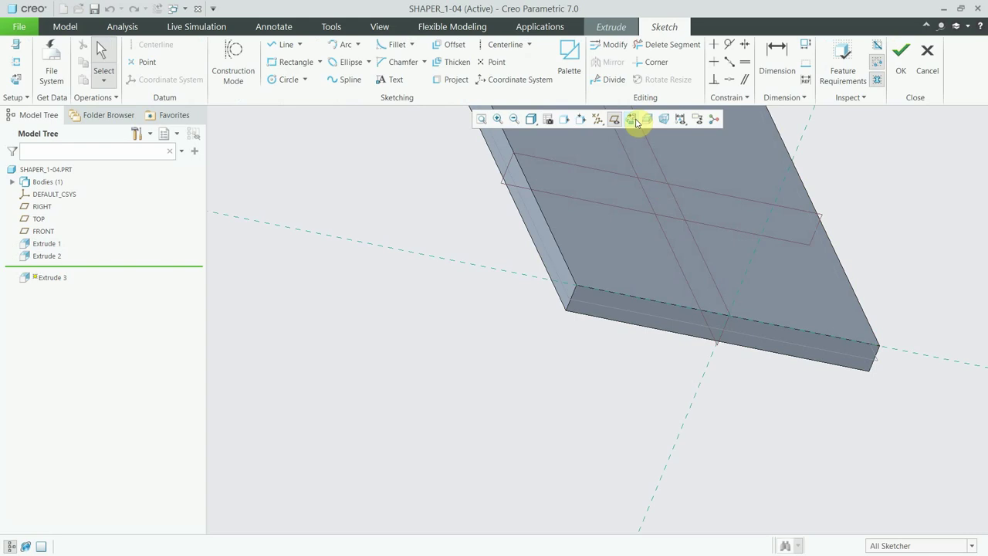
pyautogui.click(633, 119)
pyautogui.scroll(2, 561, 341)
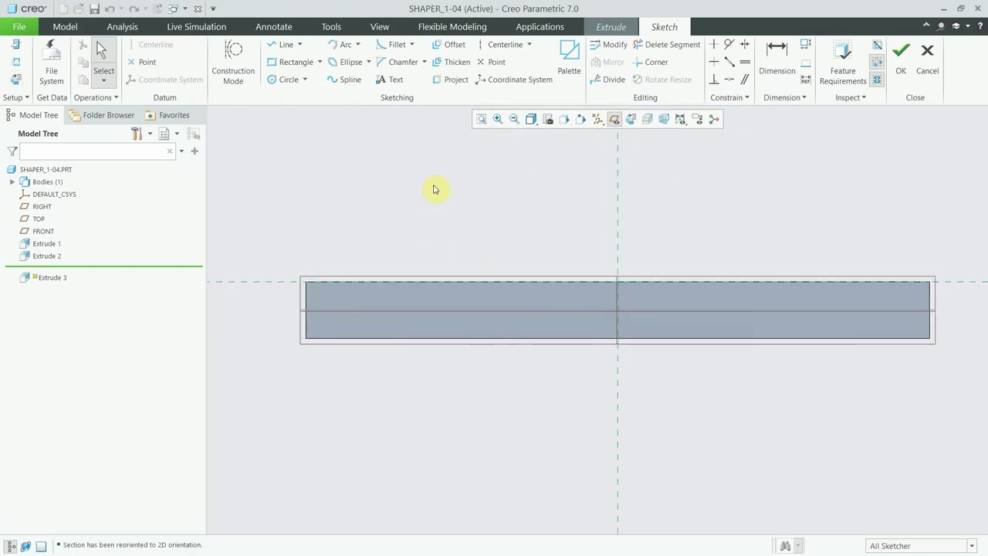
pyautogui.click(295, 61)
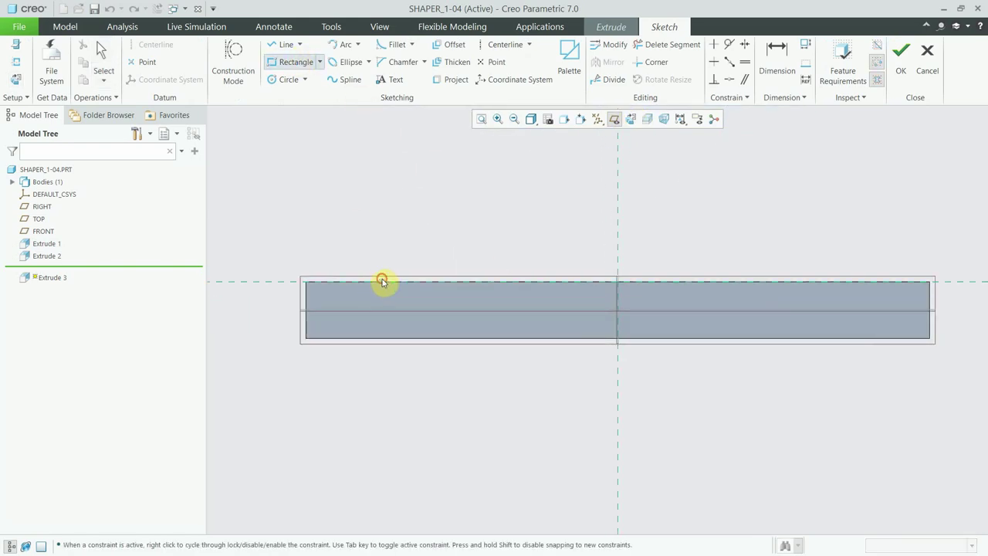
pyautogui.click(382, 283)
pyautogui.click(848, 297)
pyautogui.middleClick(602, 206)
pyautogui.click(907, 299)
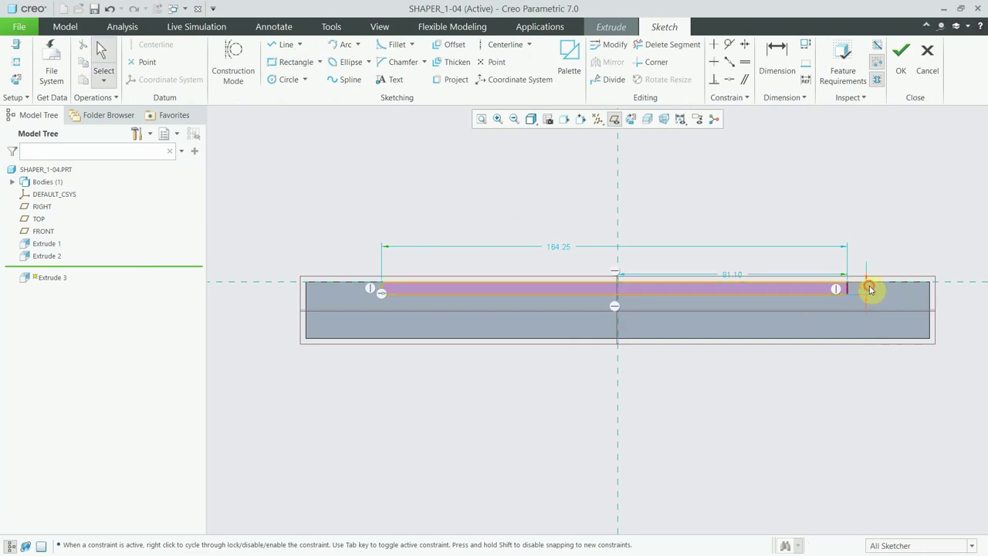
# - Set the rectangle's length to 100 and its end offset to 50
pyautogui.click(870, 287)
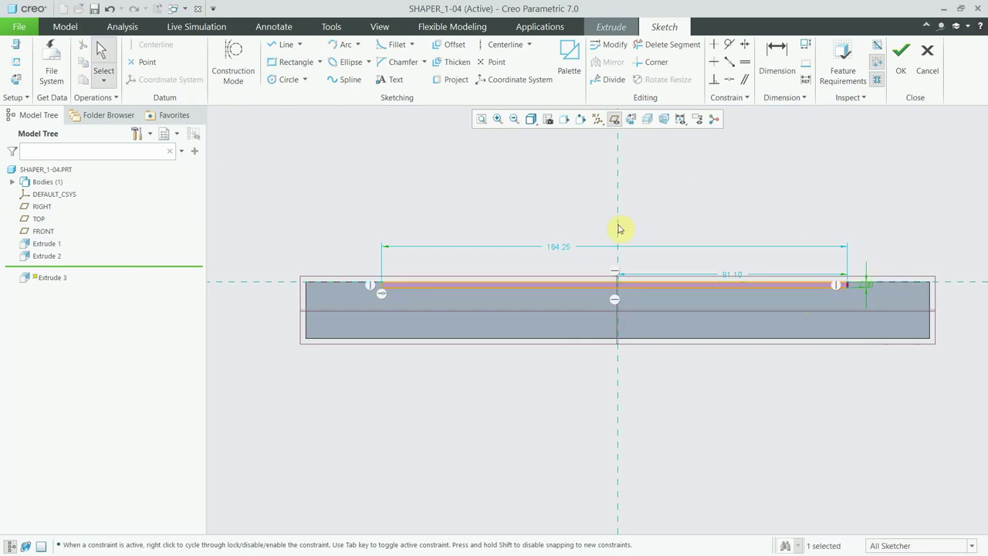
pyautogui.doubleClick(559, 249)
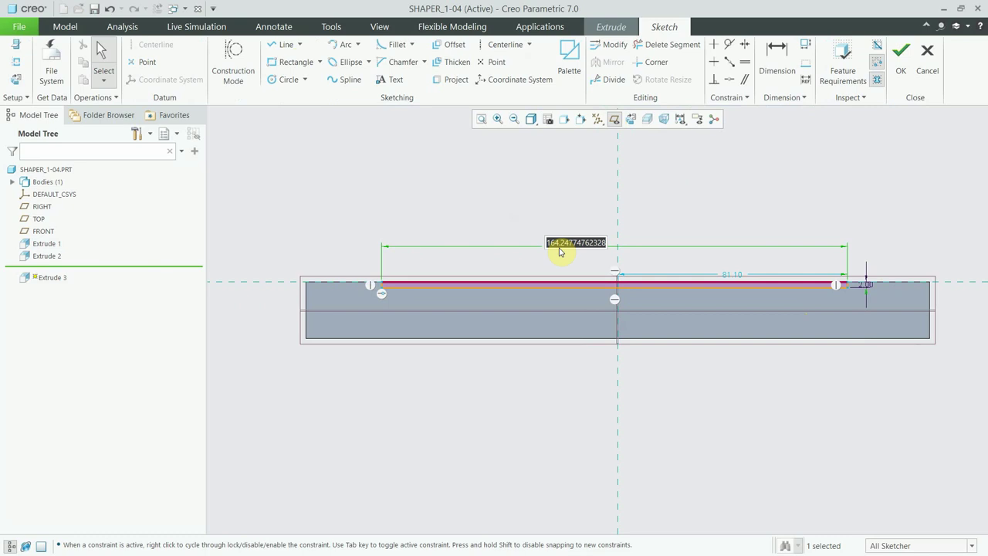
pyautogui.write('100')
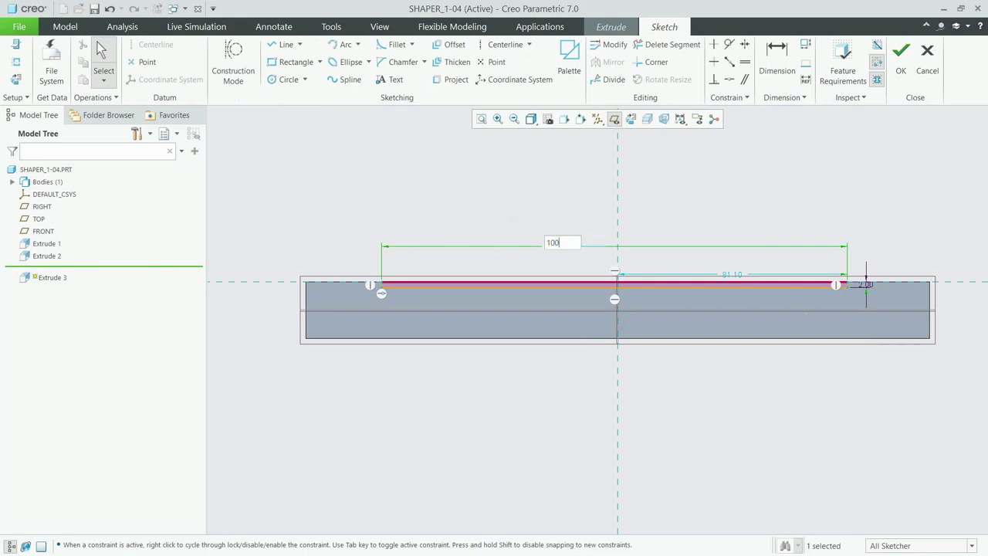
pyautogui.press('Return')
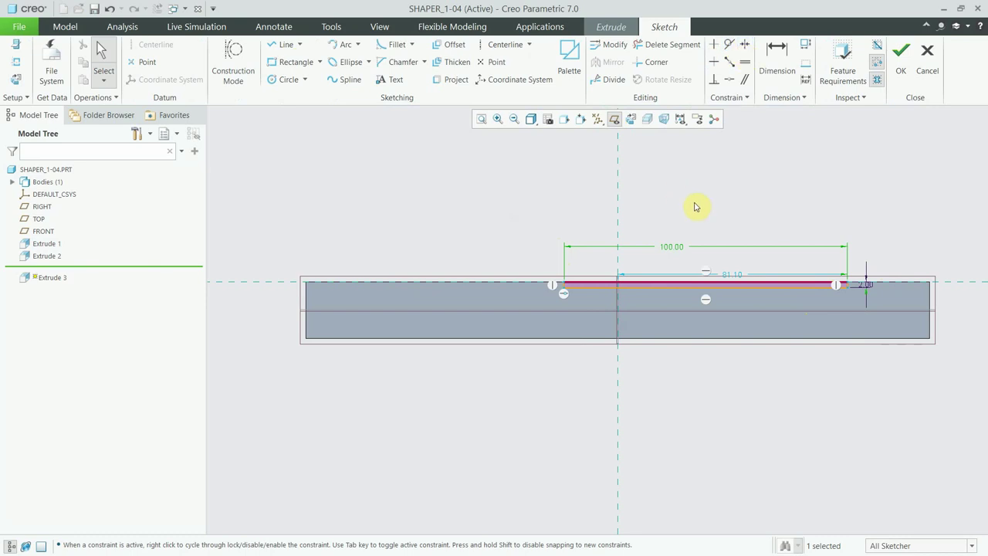
pyautogui.doubleClick(737, 275)
pyautogui.write('50')
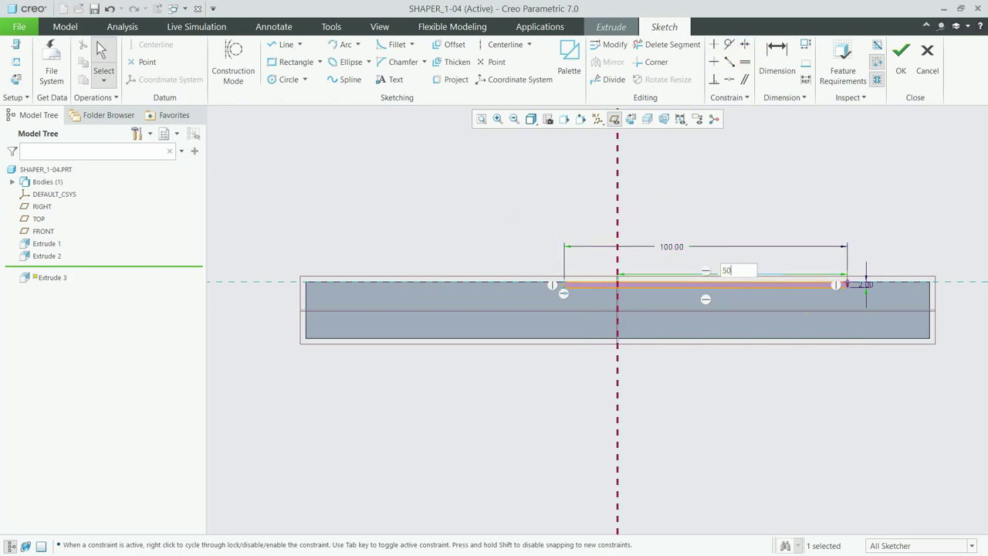
pyautogui.press('Return')
# - Cut the thin section into the plate, flipped inward, up to the selected side face
pyautogui.click(900, 56)
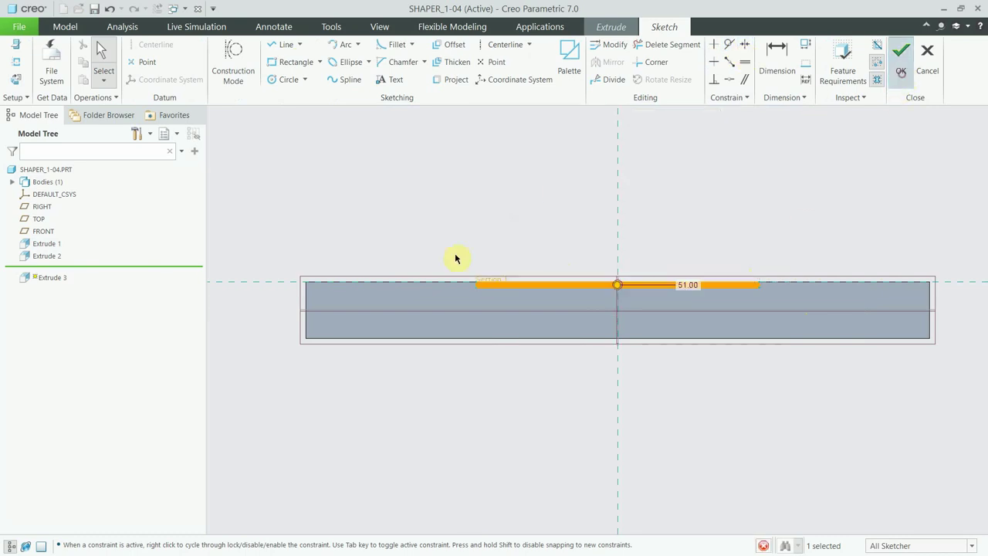
pyautogui.scroll(2, 531, 309)
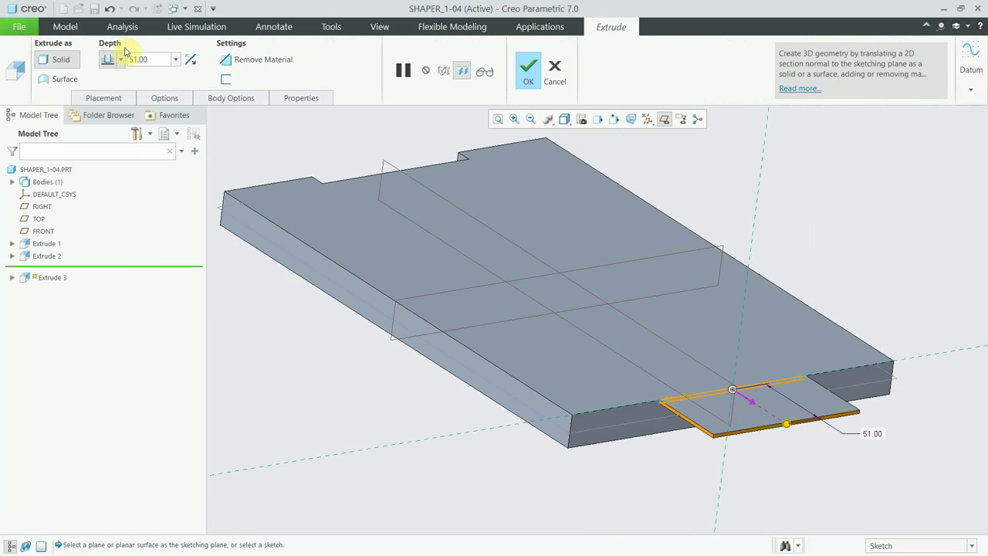
pyautogui.click(190, 60)
pyautogui.click(252, 61)
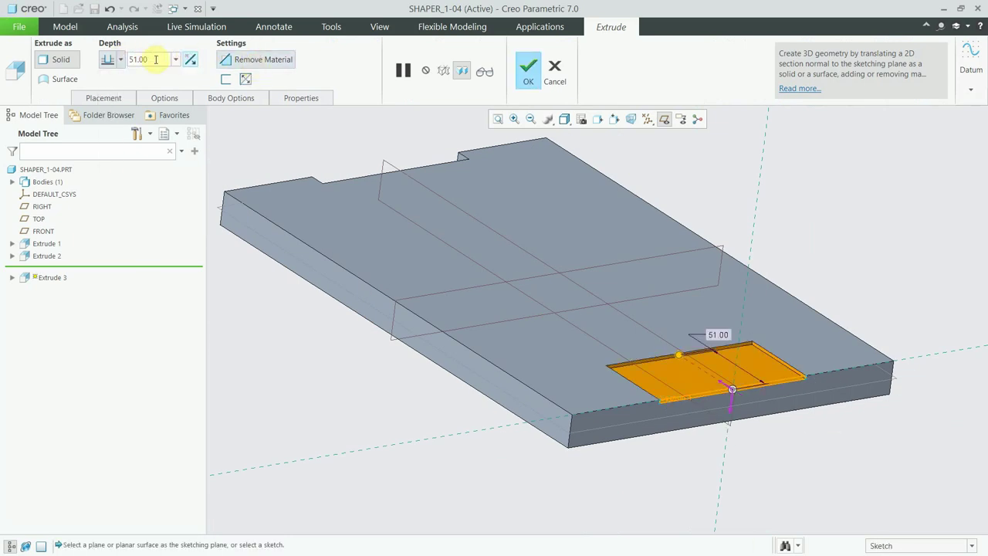
pyautogui.click(121, 59)
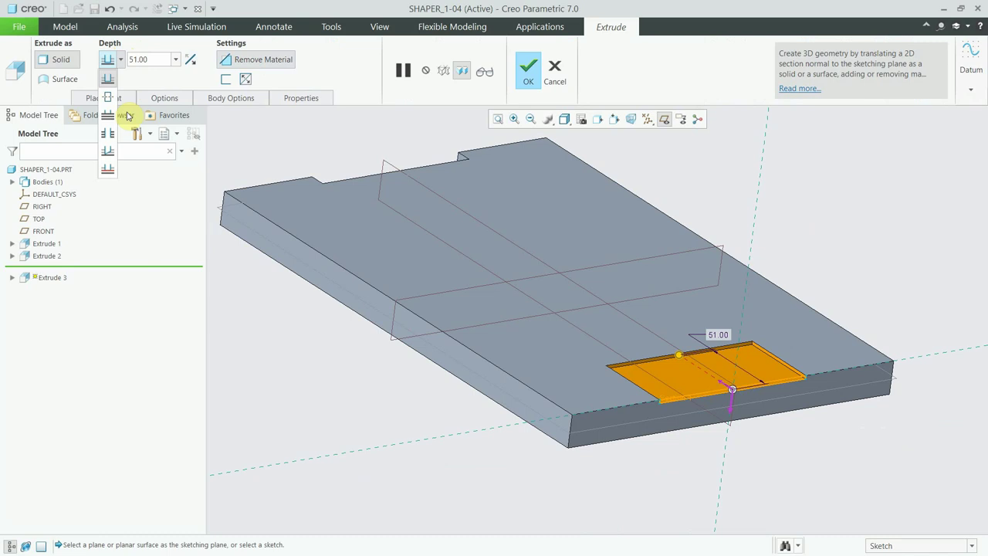
pyautogui.click(112, 177)
pyautogui.scroll(3, 510, 331)
pyautogui.moveTo(482, 315)
pyautogui.mouseDown(button='middle')
pyautogui.moveTo(597, 319)
pyautogui.moveTo(469, 342)
pyautogui.mouseUp(button='middle')
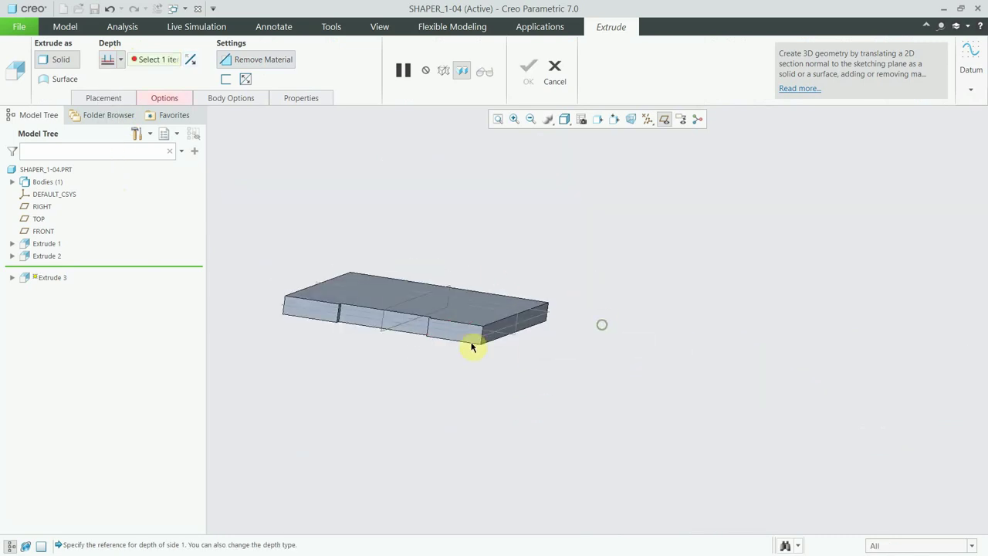
pyautogui.scroll(-3, 463, 340)
pyautogui.click(450, 330)
pyautogui.scroll(3, 555, 313)
pyautogui.moveTo(524, 314)
pyautogui.mouseDown(button='middle')
pyautogui.moveTo(474, 302)
pyautogui.moveTo(452, 309)
pyautogui.mouseUp(button='middle')
pyautogui.click(530, 70)
# - Orbit the part and select the FRONT datum plane for the next extrude
pyautogui.scroll(3, 663, 224)
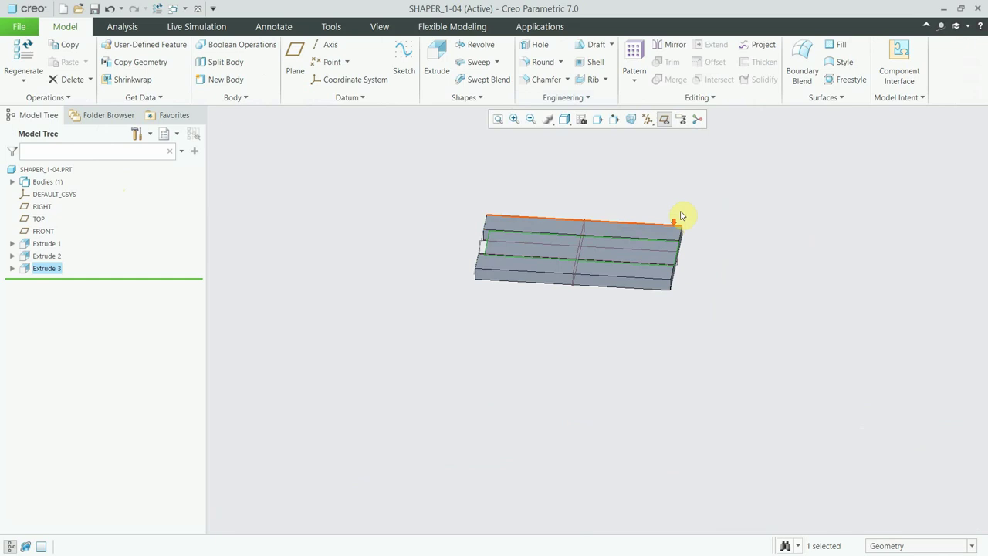
pyautogui.scroll(-3, 690, 216)
pyautogui.scroll(3, 617, 239)
pyautogui.scroll(-2, 574, 255)
pyautogui.moveTo(562, 254)
pyautogui.mouseDown(button='middle')
pyautogui.moveTo(581, 227)
pyautogui.moveTo(558, 249)
pyautogui.moveTo(568, 257)
pyautogui.mouseUp(button='middle')
pyautogui.scroll(3, 551, 244)
pyautogui.scroll(-3, 551, 244)
pyautogui.scroll(-2, 554, 254)
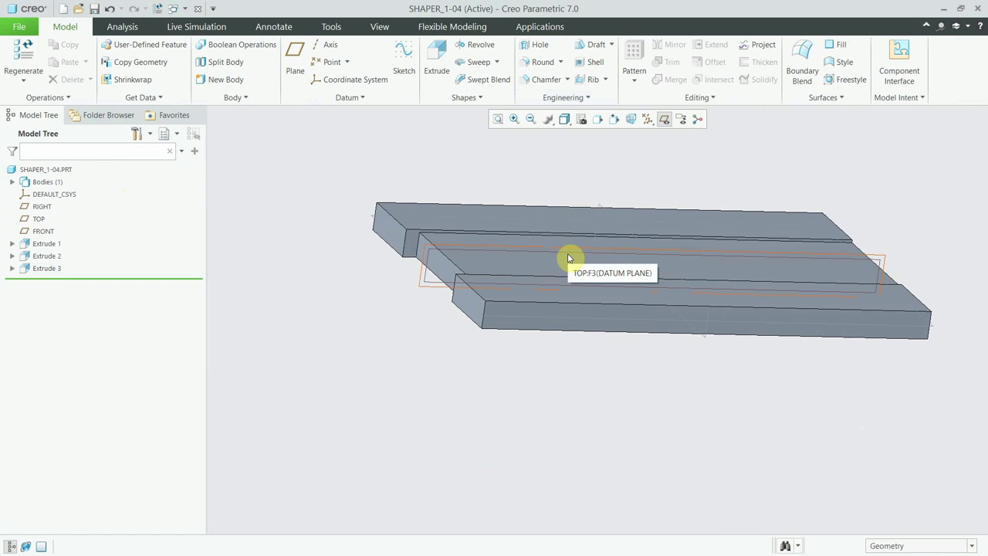
pyautogui.moveTo(563, 265)
pyautogui.mouseDown(button='middle')
pyautogui.moveTo(540, 282)
pyautogui.moveTo(550, 274)
pyautogui.moveTo(517, 205)
pyautogui.mouseUp(button='middle')
pyautogui.click(517, 205)
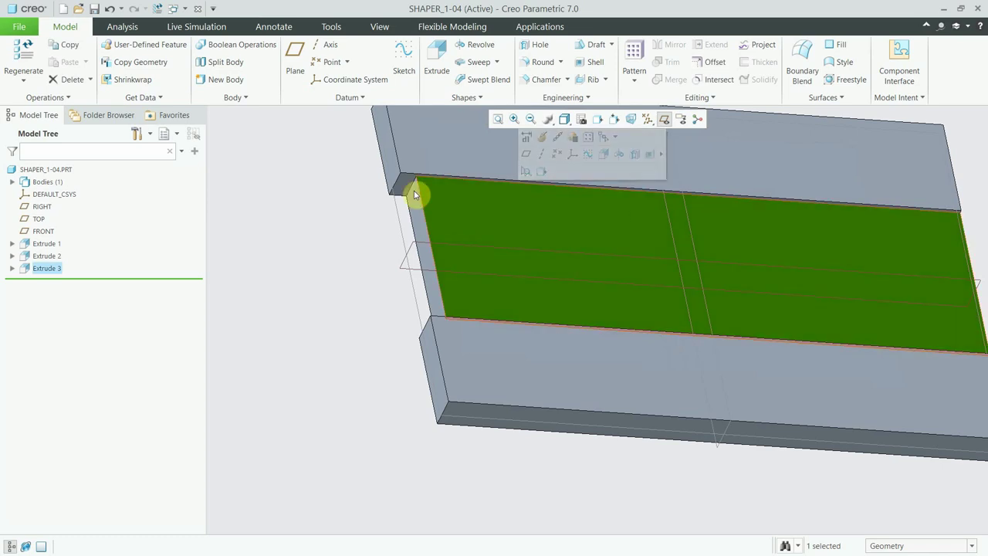
pyautogui.click(393, 205)
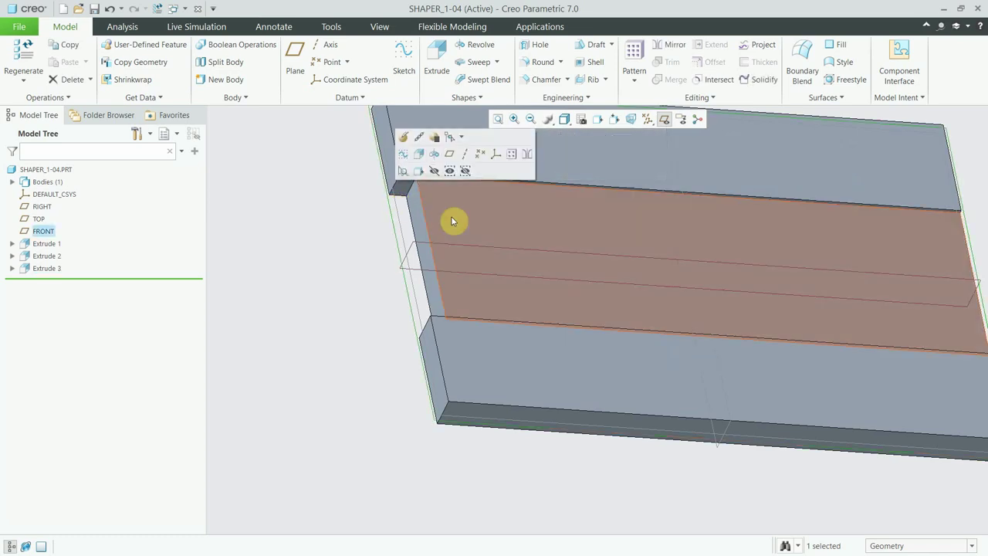
pyautogui.moveTo(451, 222)
pyautogui.mouseDown(button='middle')
pyautogui.moveTo(500, 239)
pyautogui.moveTo(463, 212)
pyautogui.moveTo(397, 193)
pyautogui.mouseUp(button='middle')
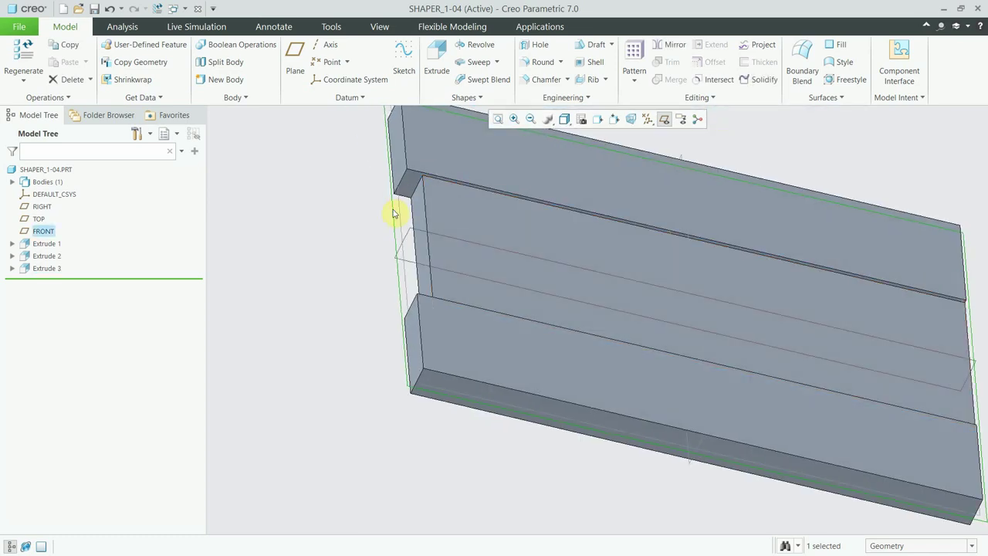
pyautogui.scroll(-3, 425, 243)
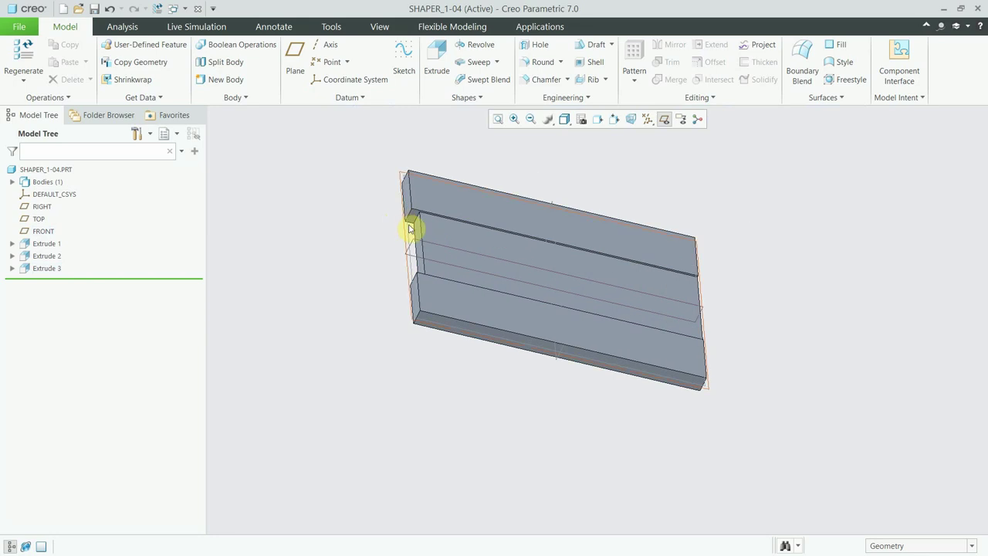
pyautogui.click(410, 228)
# - Start Extrude 4 on FRONT and draw a rectangle along the vertical centreline
pyautogui.click(437, 170)
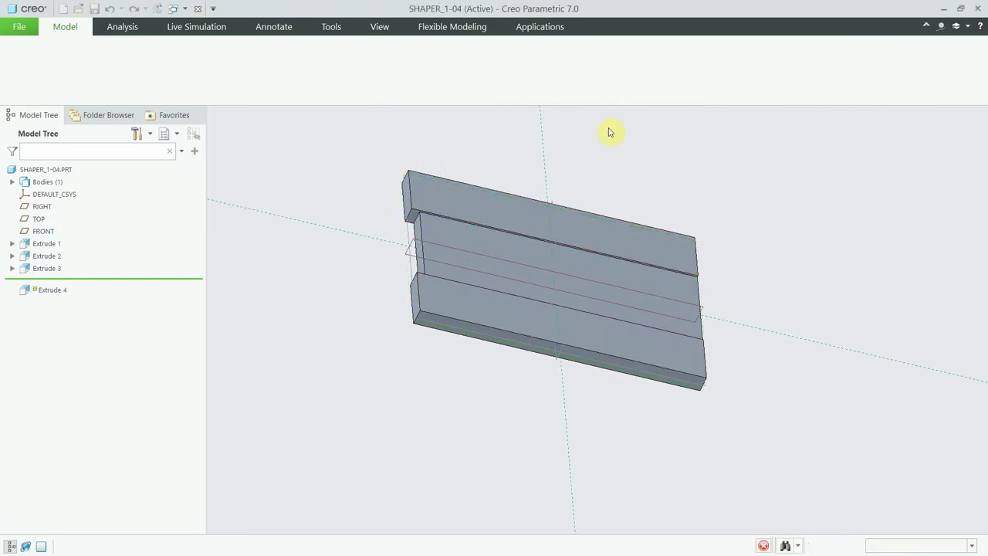
pyautogui.click(617, 120)
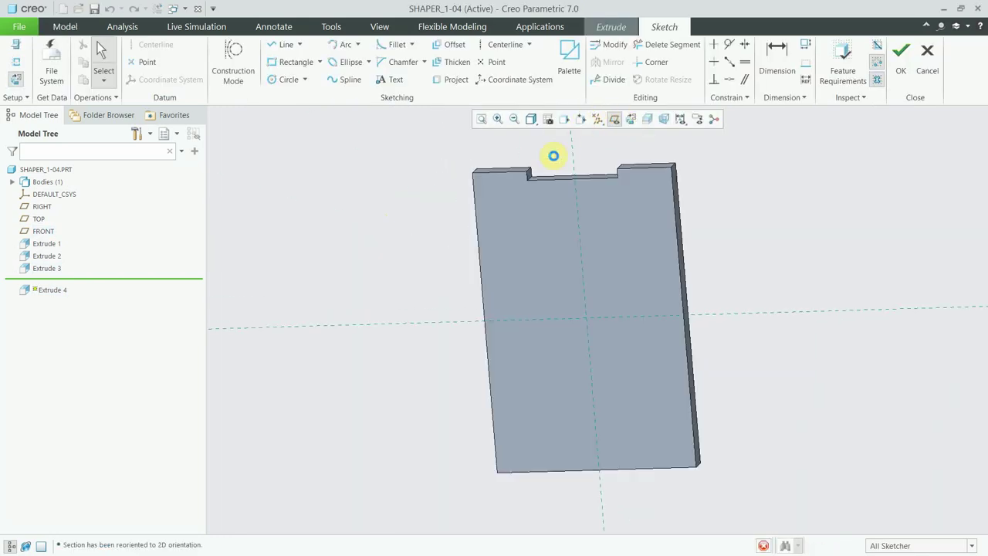
pyautogui.click(285, 62)
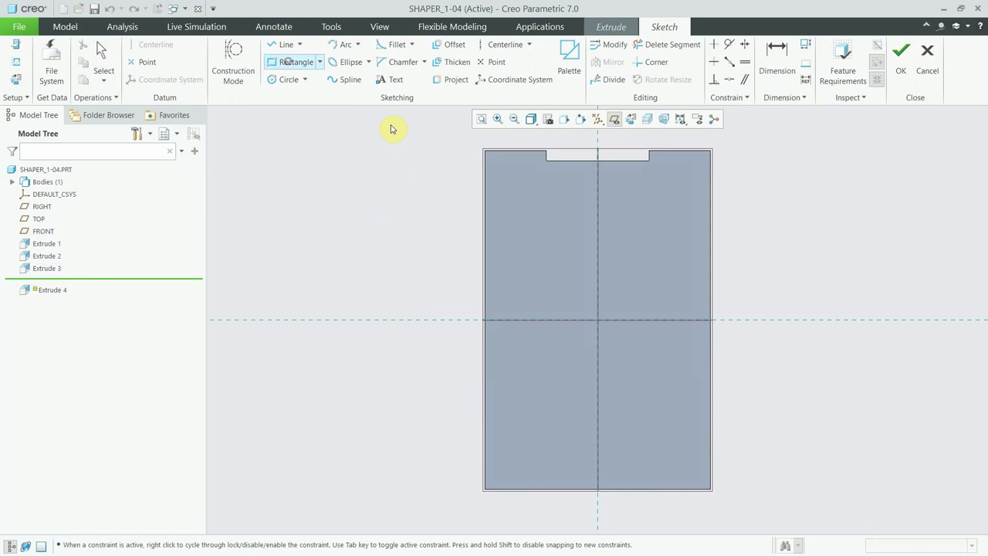
pyautogui.click(562, 247)
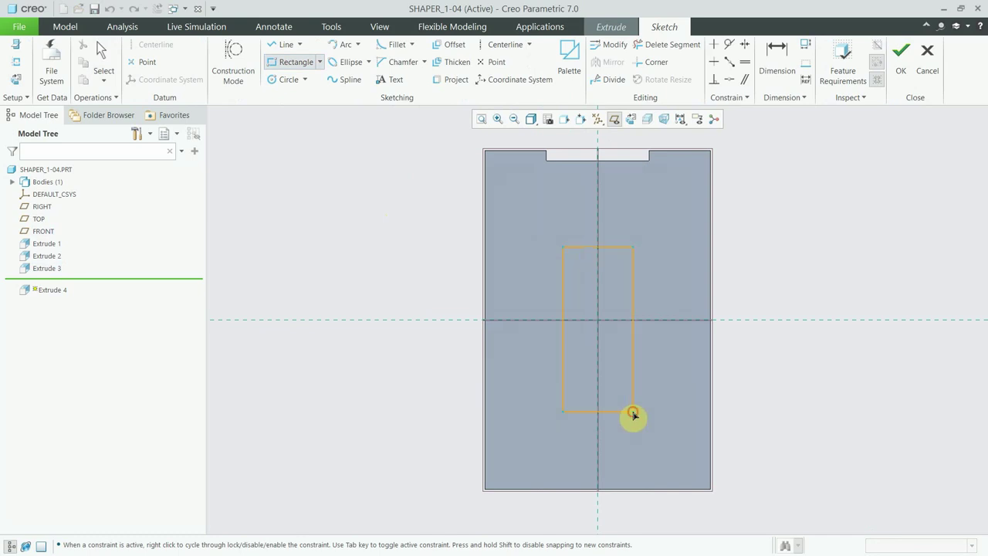
pyautogui.click(633, 414)
pyautogui.middleClick(623, 389)
# - Dimension the rectangle 25 wide, 13 offset and 220 long
pyautogui.click(589, 246)
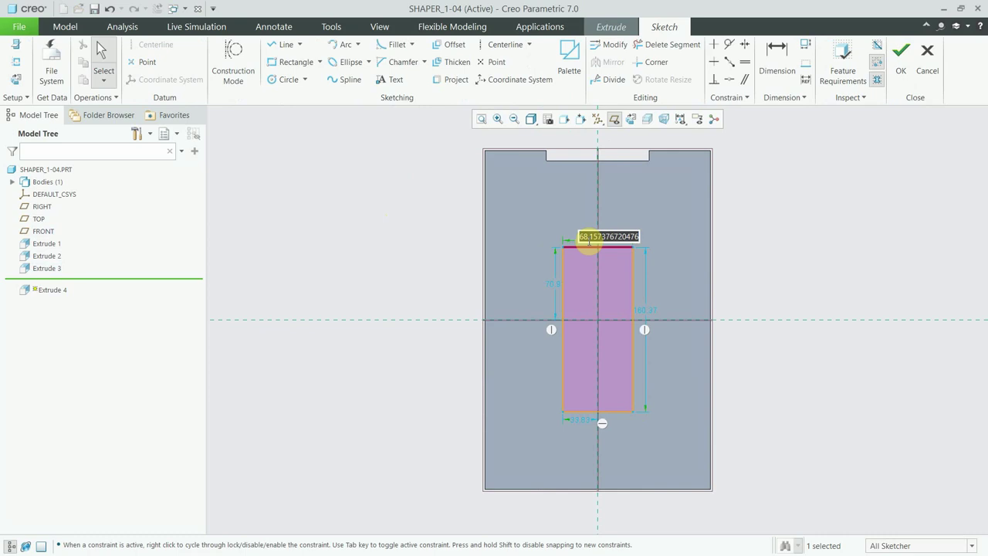
pyautogui.write('25')
pyautogui.press('Return')
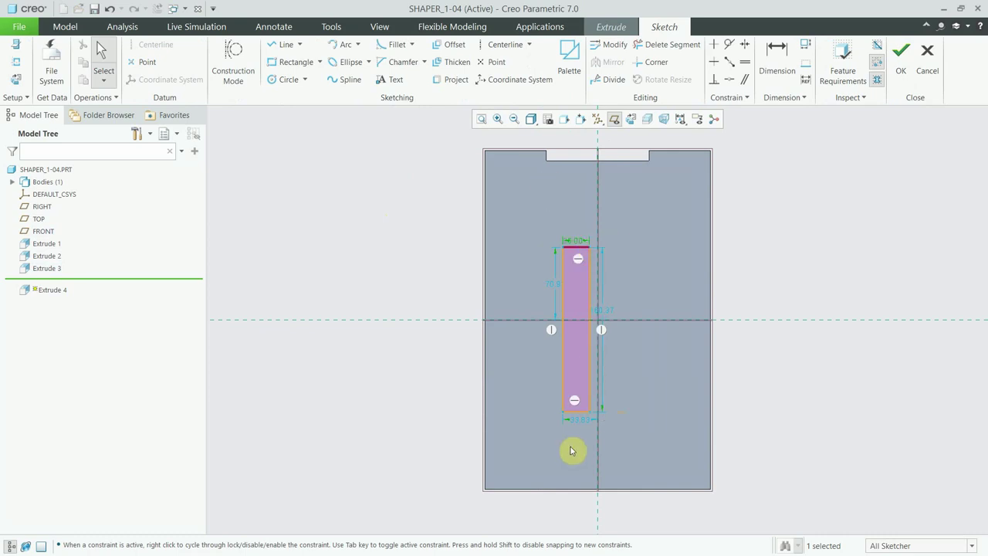
pyautogui.doubleClick(579, 421)
pyautogui.write('13')
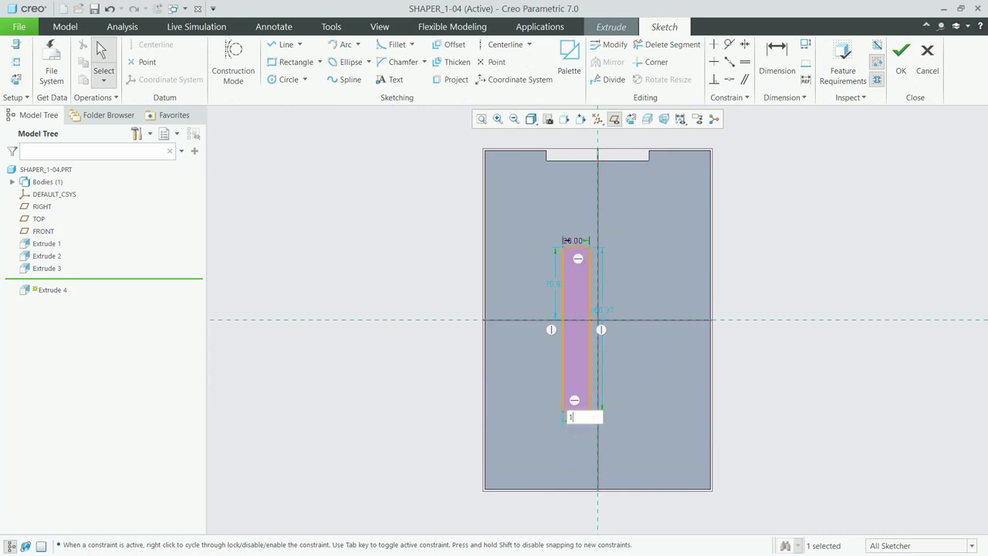
pyautogui.press('Return')
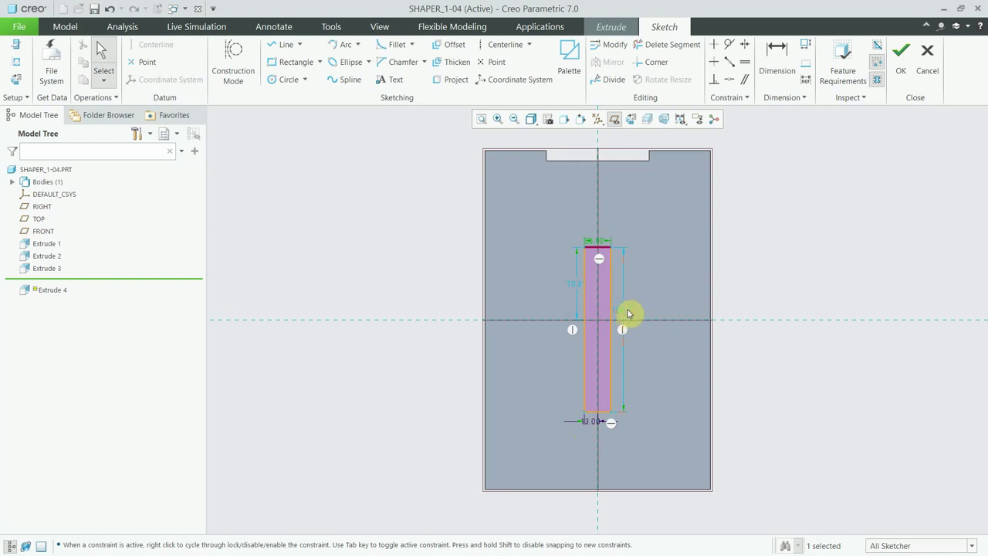
pyautogui.doubleClick(627, 314)
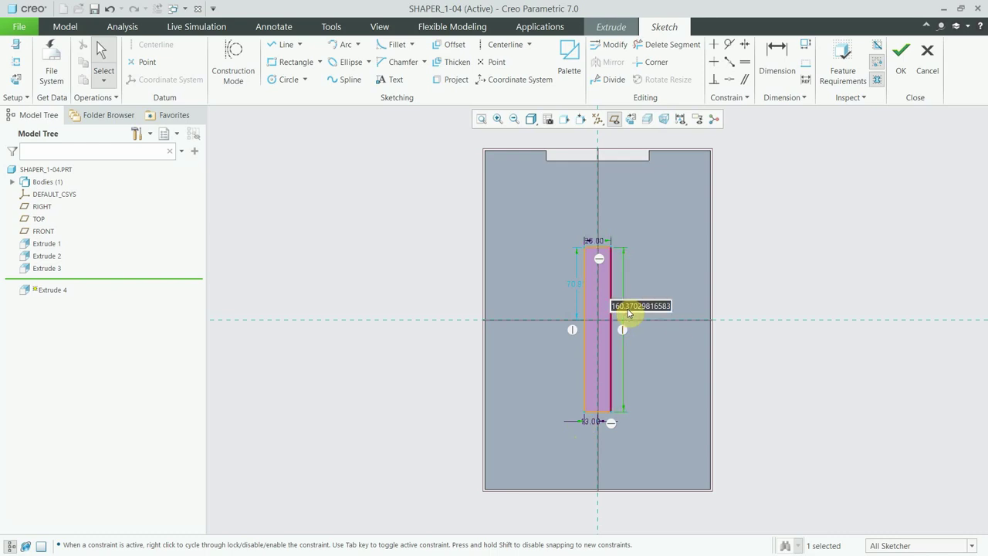
pyautogui.write('220')
pyautogui.press('Return')
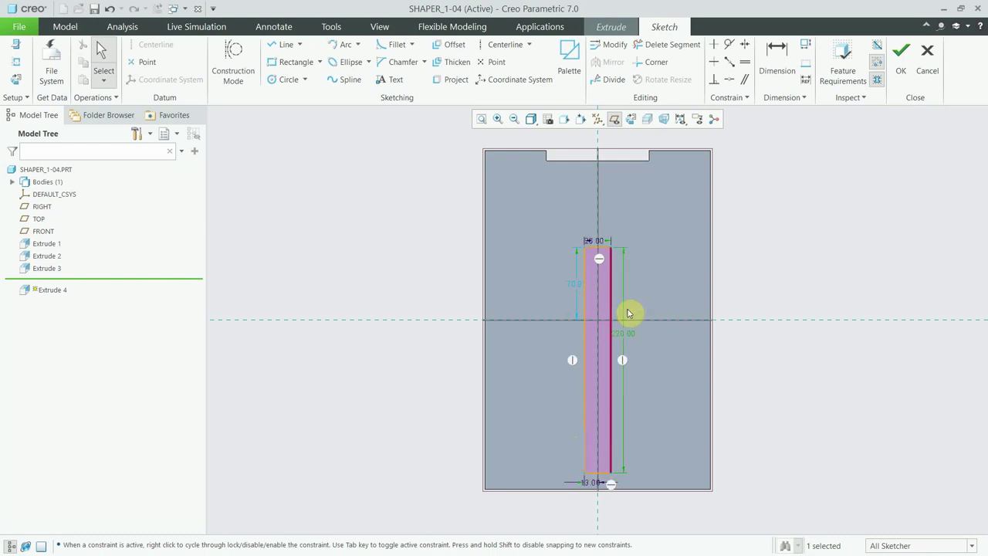
# - Add an 80 distance dimension from the slot to the plate's bottom edge
pyautogui.click(784, 50)
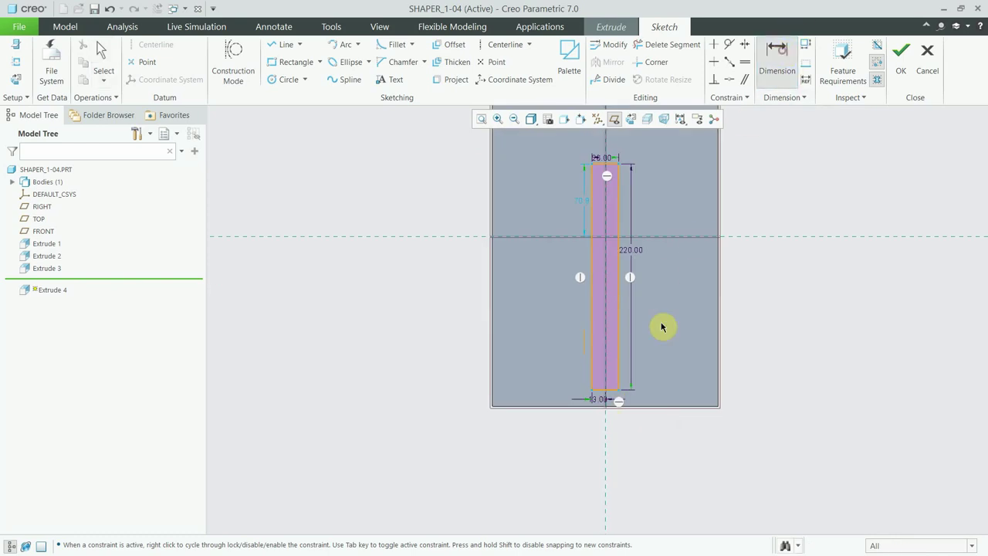
pyautogui.click(601, 405)
pyautogui.middleClick(602, 405)
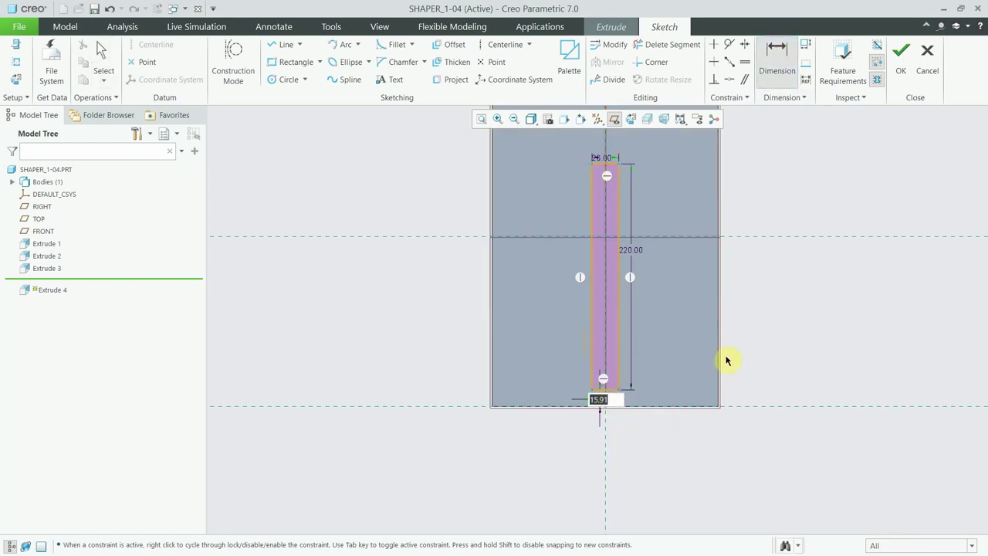
pyautogui.write('80')
pyautogui.press('Return')
pyautogui.scroll(-4, 639, 419)
pyautogui.scroll(3, 632, 347)
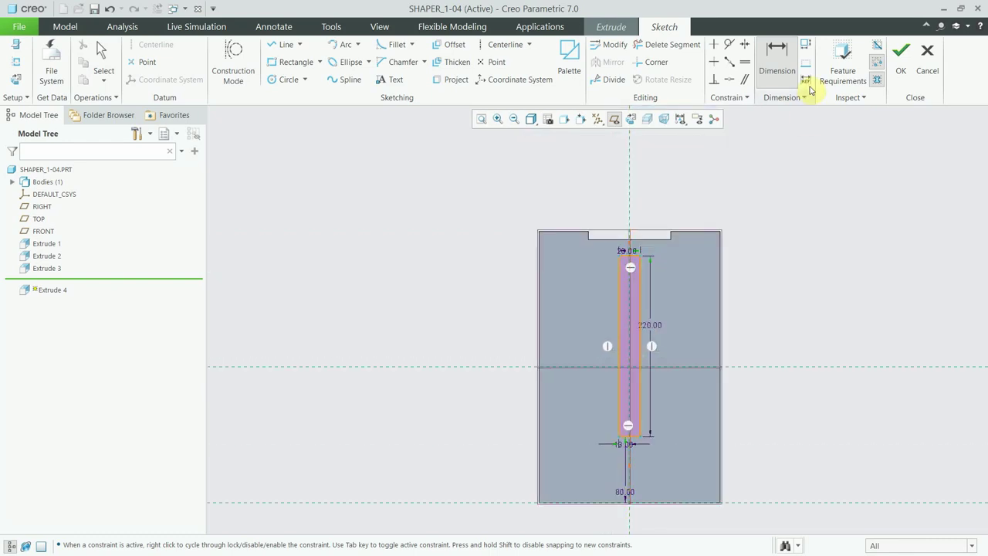
# - Finish the slot sketch and preview a cut extending to the middle face
pyautogui.click(901, 70)
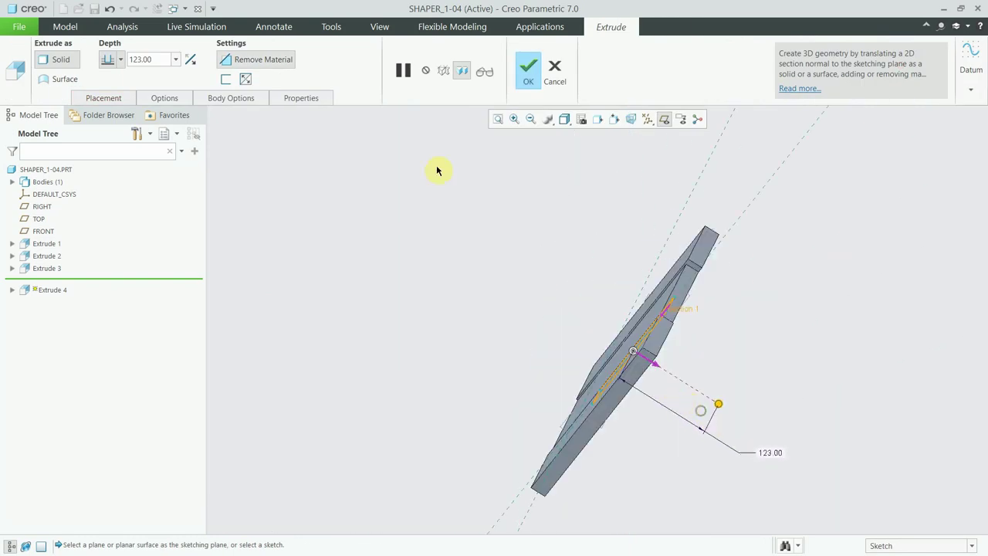
pyautogui.click(121, 62)
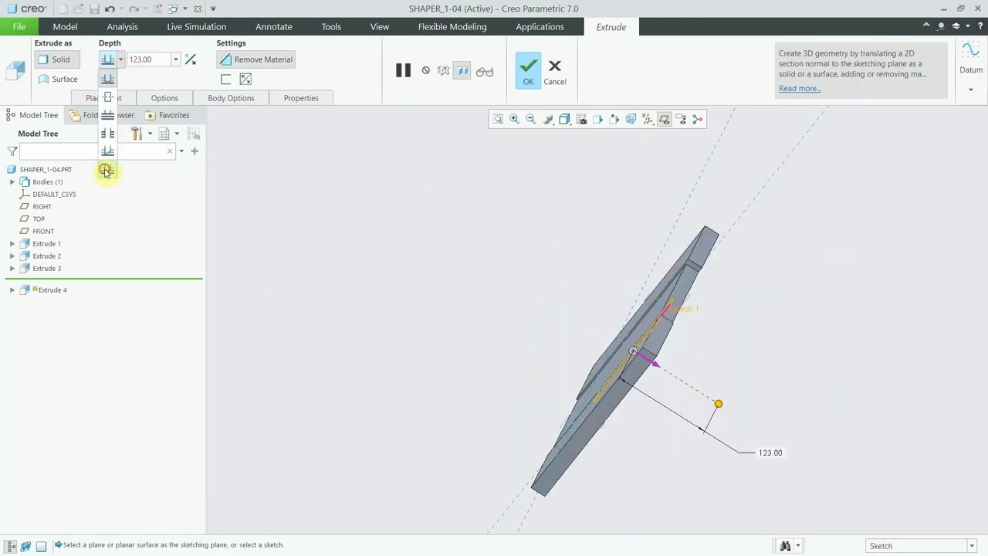
pyautogui.click(106, 169)
pyautogui.scroll(-5, 706, 332)
pyautogui.click(684, 258)
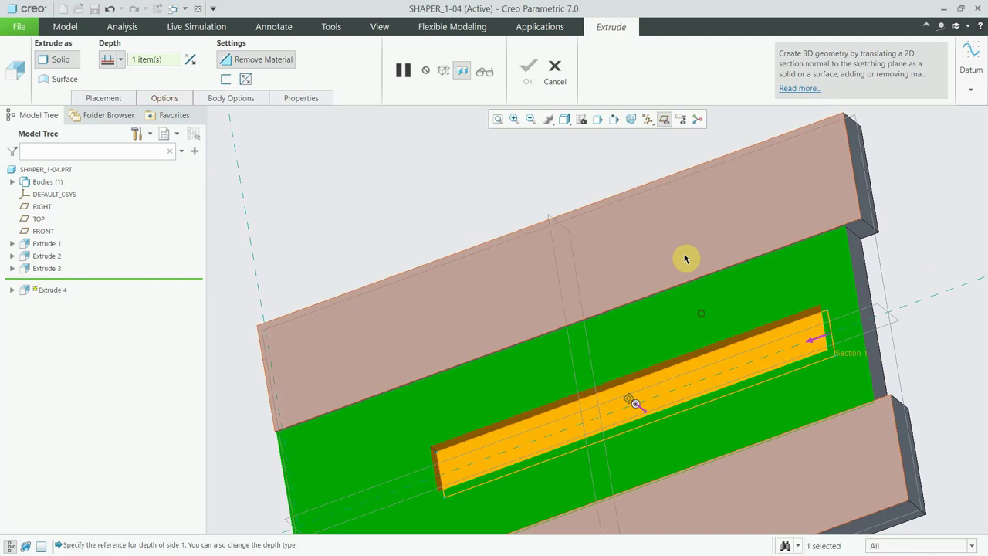
pyautogui.scroll(5, 674, 262)
pyautogui.moveTo(675, 262)
pyautogui.mouseDown(button='middle')
pyautogui.moveTo(566, 216)
pyautogui.moveTo(586, 217)
pyautogui.mouseUp(button='middle')
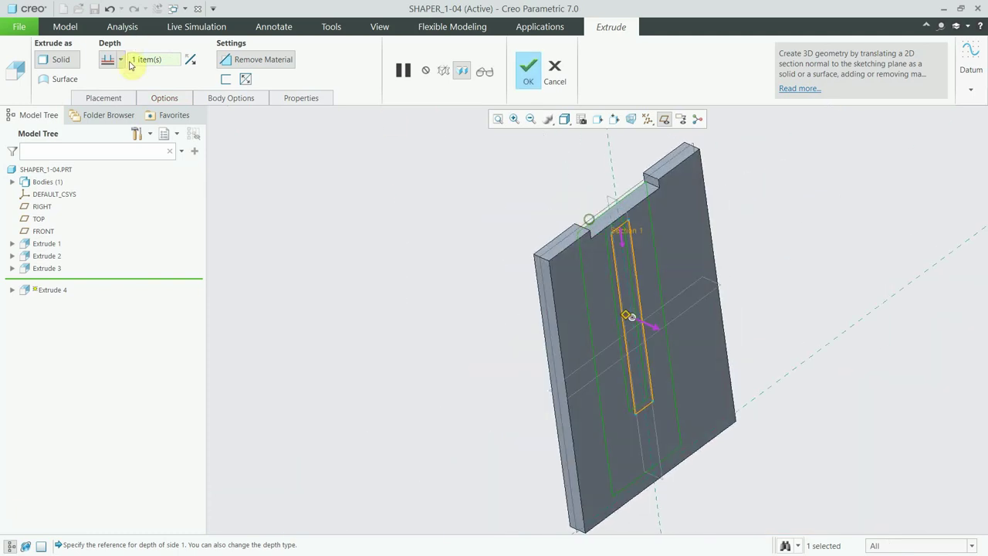
# - Switch the slot cut back to Blind depth, enter 20, and complete Extrude 4
pyautogui.click(116, 64)
pyautogui.click(110, 97)
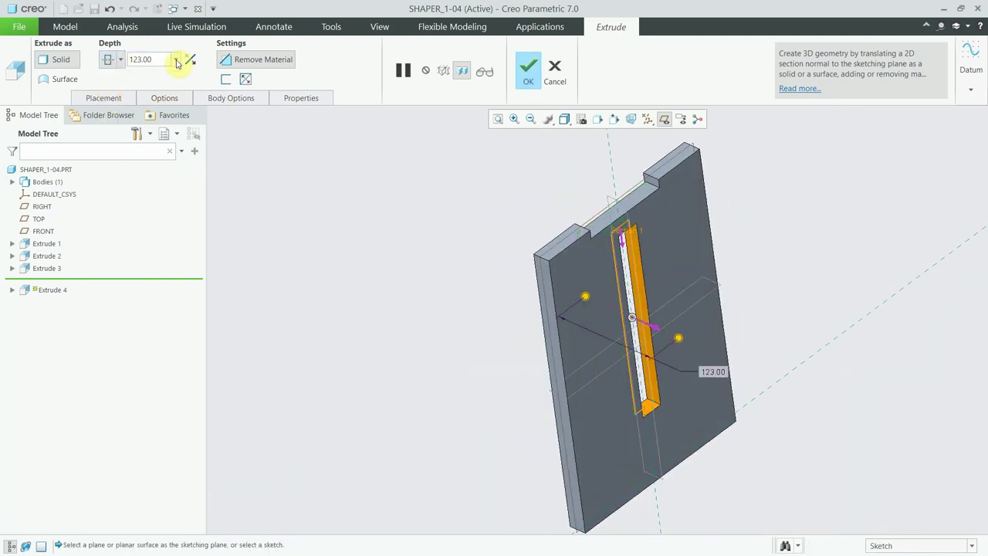
pyautogui.moveTo(262, 162)
pyautogui.mouseDown(button='middle')
pyautogui.moveTo(220, 139)
pyautogui.moveTo(265, 154)
pyautogui.moveTo(379, 267)
pyautogui.mouseUp(button='middle')
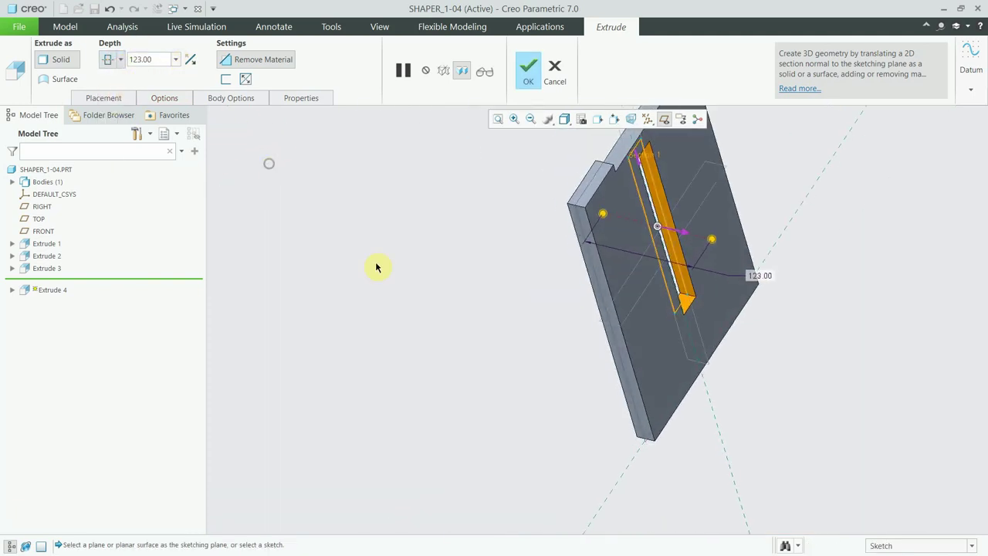
pyautogui.scroll(-3, 568, 172)
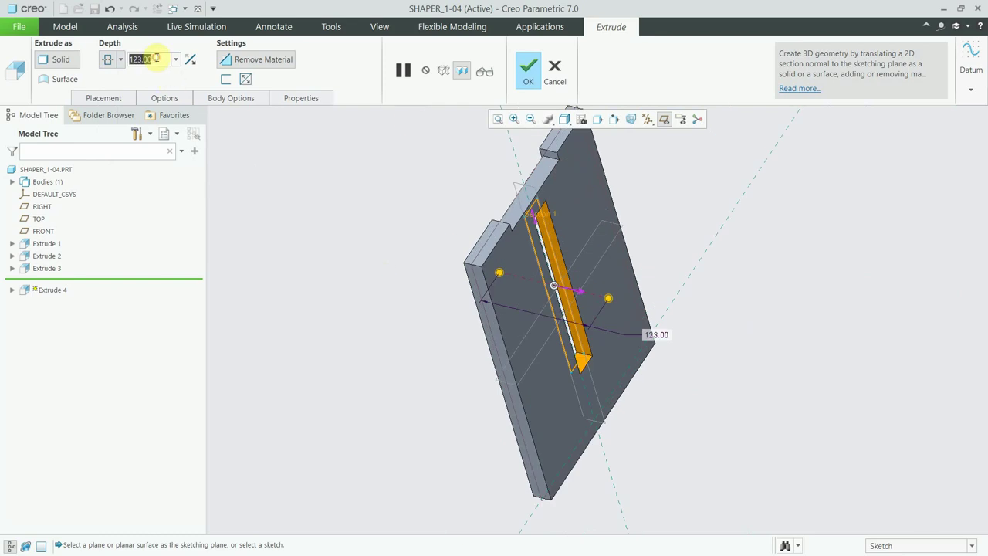
pyautogui.write('20')
pyautogui.press('Return')
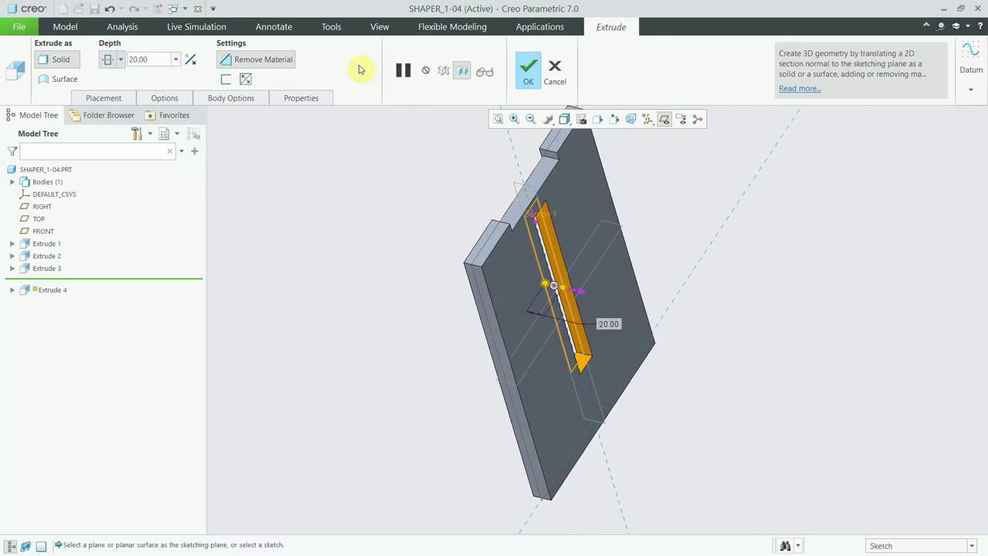
pyautogui.click(526, 78)
pyautogui.moveTo(591, 263)
pyautogui.mouseDown(button='middle')
pyautogui.moveTo(536, 256)
pyautogui.moveTo(520, 196)
pyautogui.moveTo(590, 207)
pyautogui.moveTo(547, 161)
pyautogui.moveTo(541, 60)
pyautogui.moveTo(506, 23)
pyautogui.moveTo(563, 29)
pyautogui.mouseUp(button='middle')
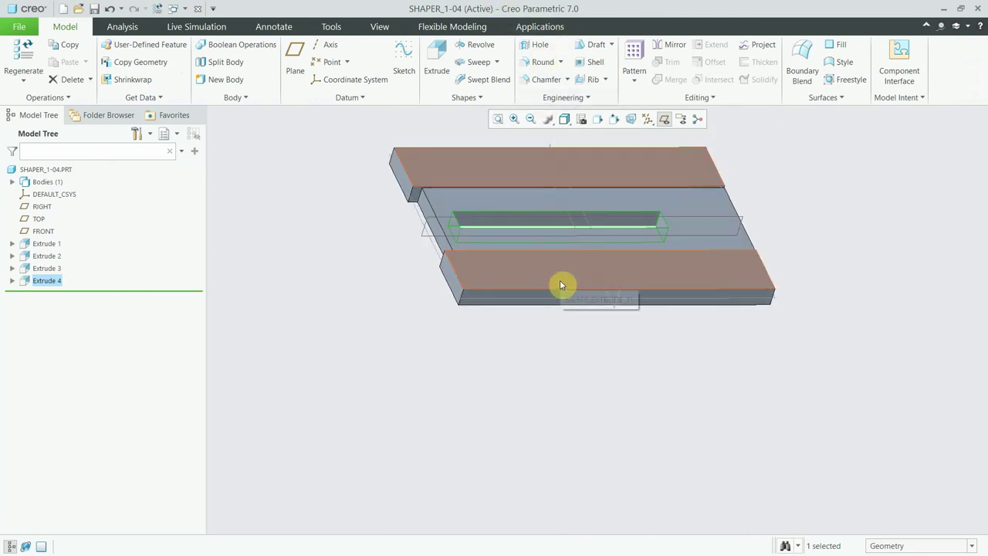
# - Start a new extrusion sketch on the chosen face with hidden-line display
pyautogui.scroll(4, 437, 239)
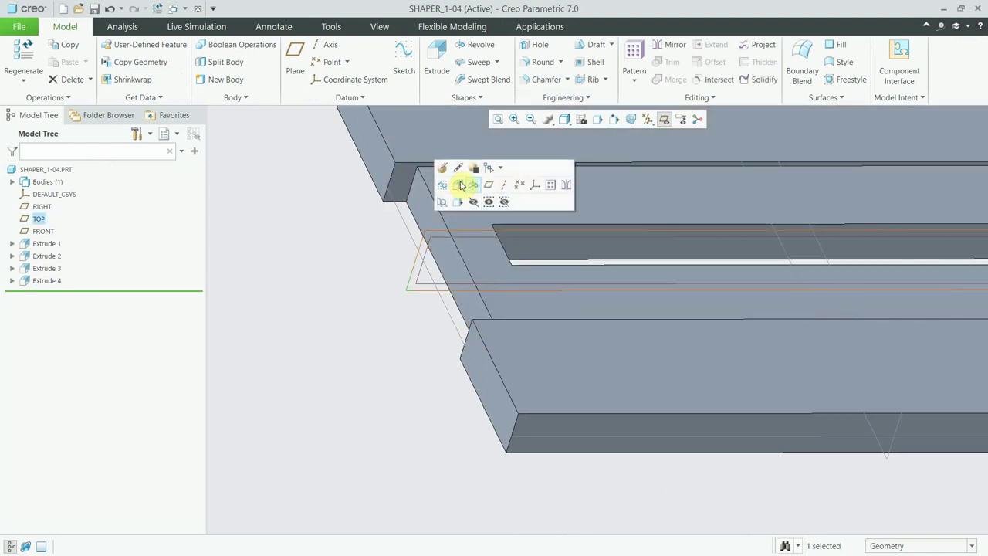
pyautogui.click(460, 185)
pyautogui.click(612, 121)
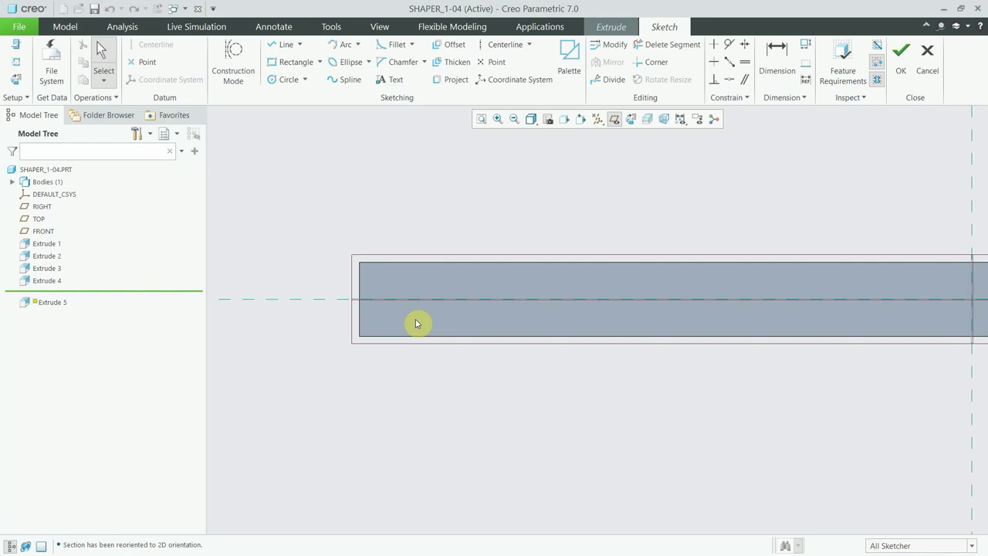
pyautogui.hotkey('ctrl', '5')
pyautogui.scroll(4, 401, 264)
pyautogui.scroll(-1, 399, 278)
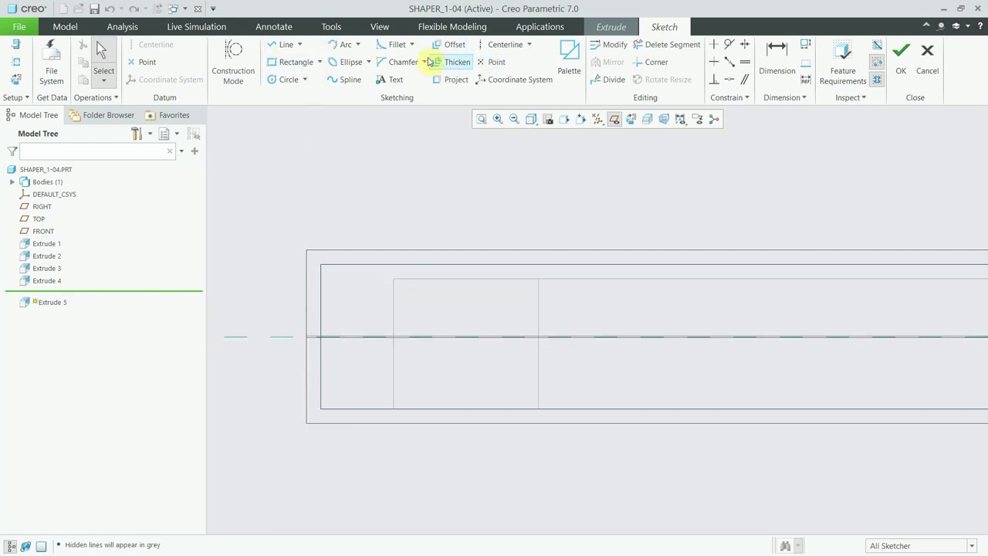
# - Project the groove's left vertical edge and top edge into the sketch
pyautogui.click(451, 80)
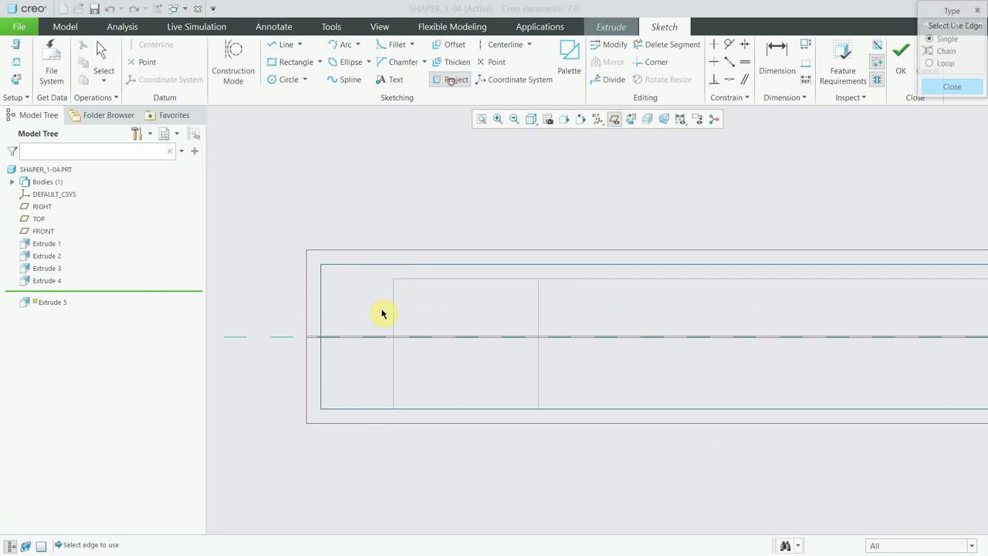
pyautogui.click(394, 311)
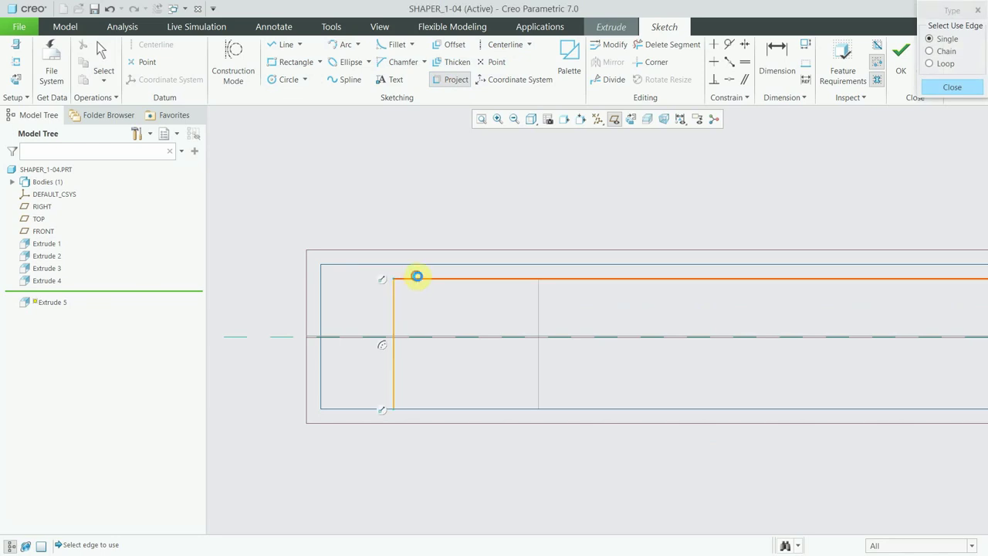
pyautogui.click(416, 275)
pyautogui.middleClick(390, 233)
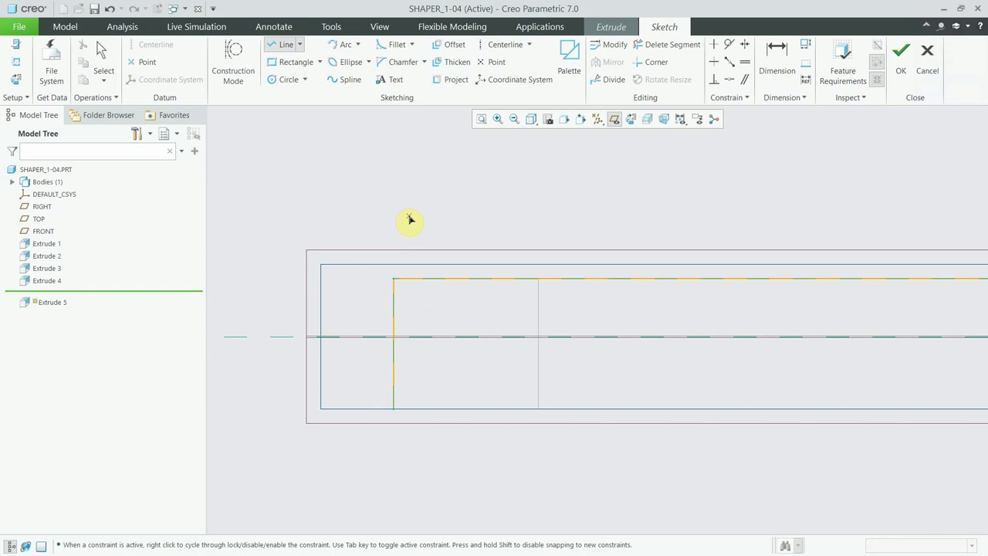
# - Draw a vertical line up the left edge from the bottom corner, 6.00 long
pyautogui.click(393, 408)
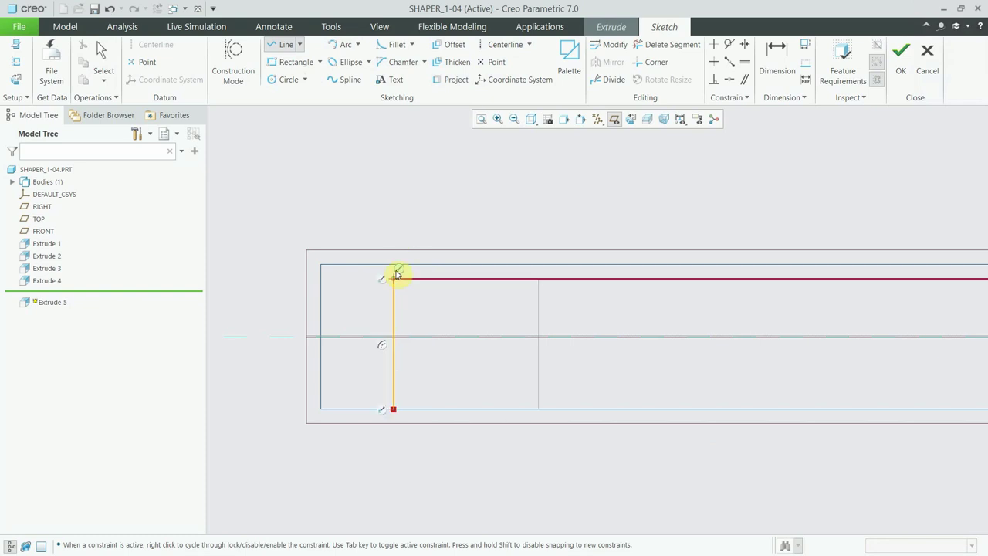
pyautogui.click(396, 274)
pyautogui.middleClick(396, 274)
pyautogui.click(396, 309)
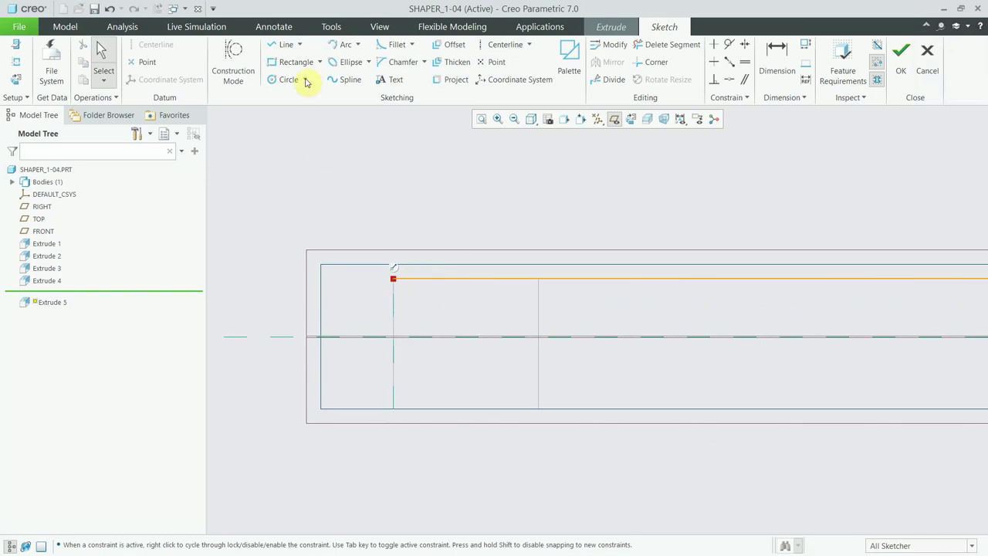
pyautogui.click(286, 44)
pyautogui.click(392, 408)
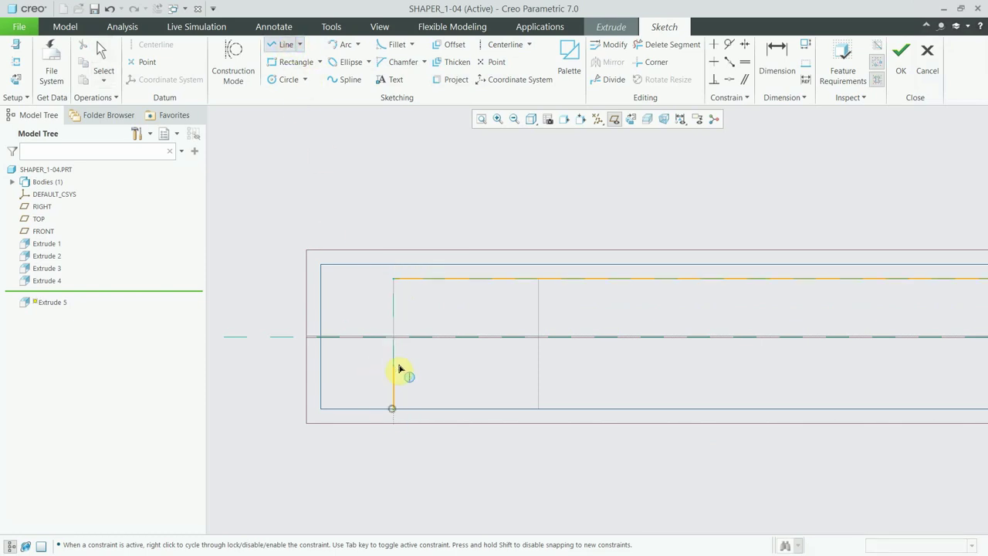
pyautogui.click(393, 355)
pyautogui.middleClick(395, 360)
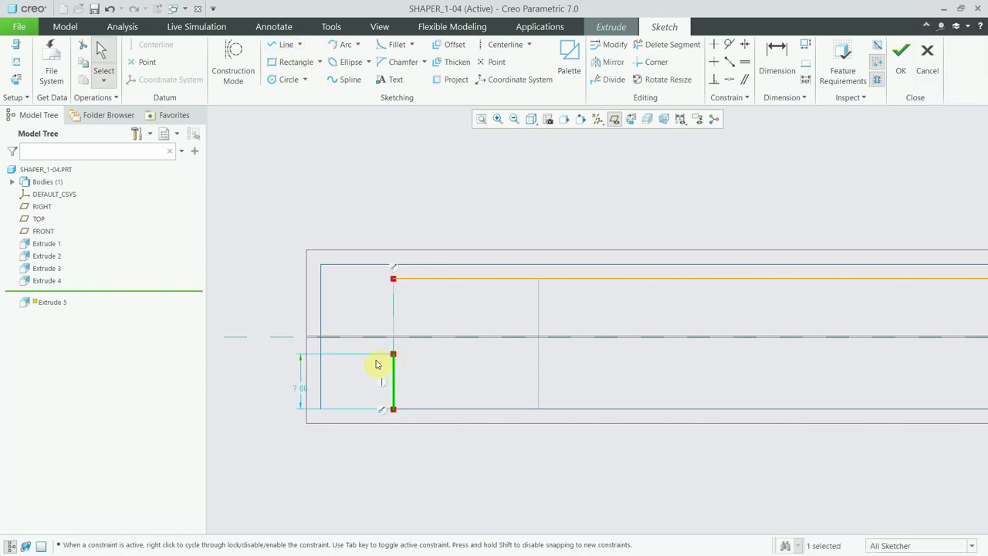
pyautogui.doubleClick(300, 392)
pyautogui.write('6')
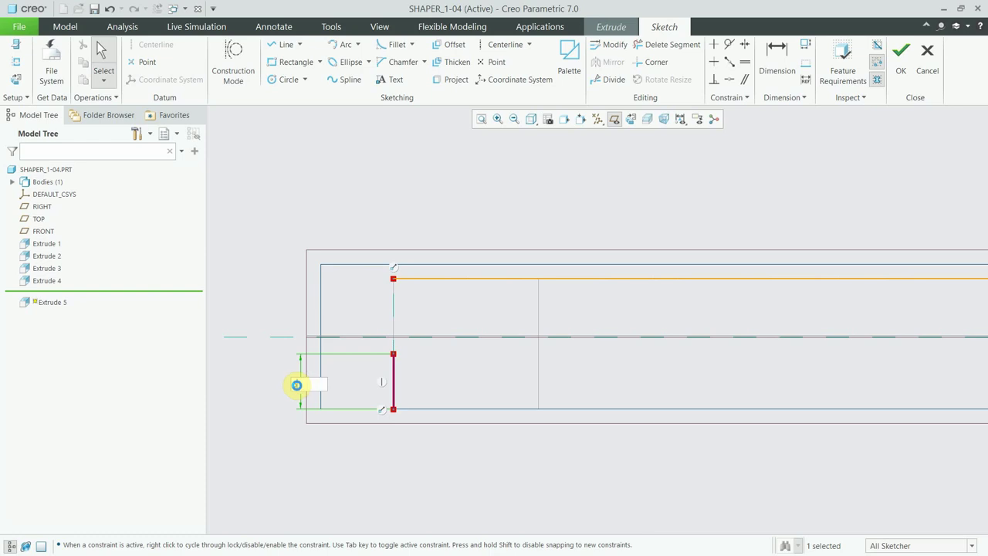
pyautogui.press('Return')
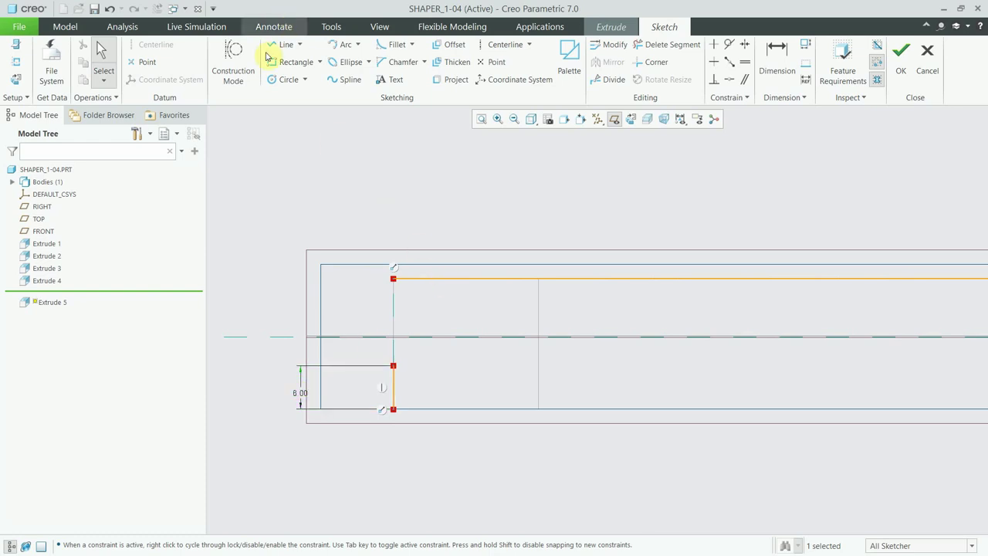
# - Draw a diagonal from the vertical line's top to the top edge at 135°
pyautogui.click(270, 44)
pyautogui.click(394, 365)
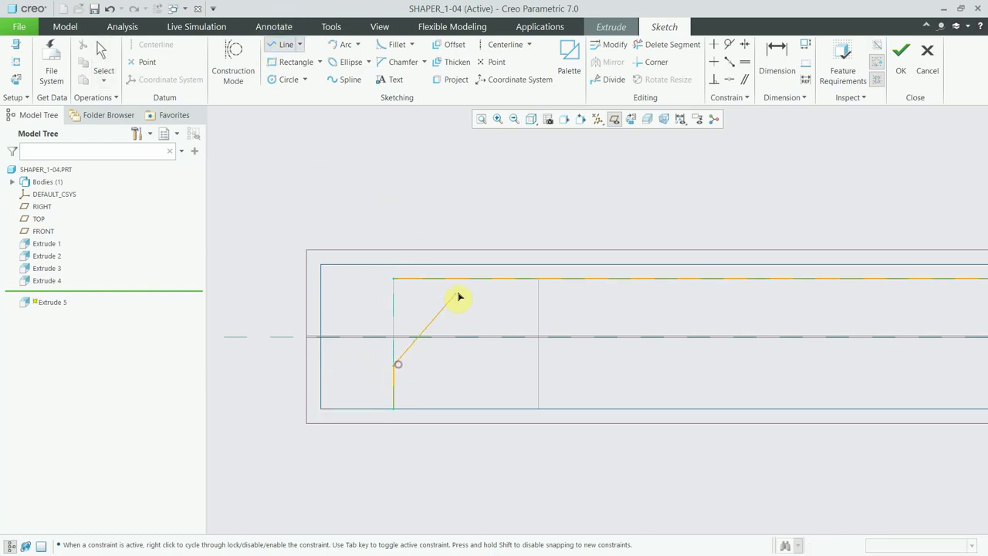
pyautogui.click(476, 278)
pyautogui.middleClick(421, 334)
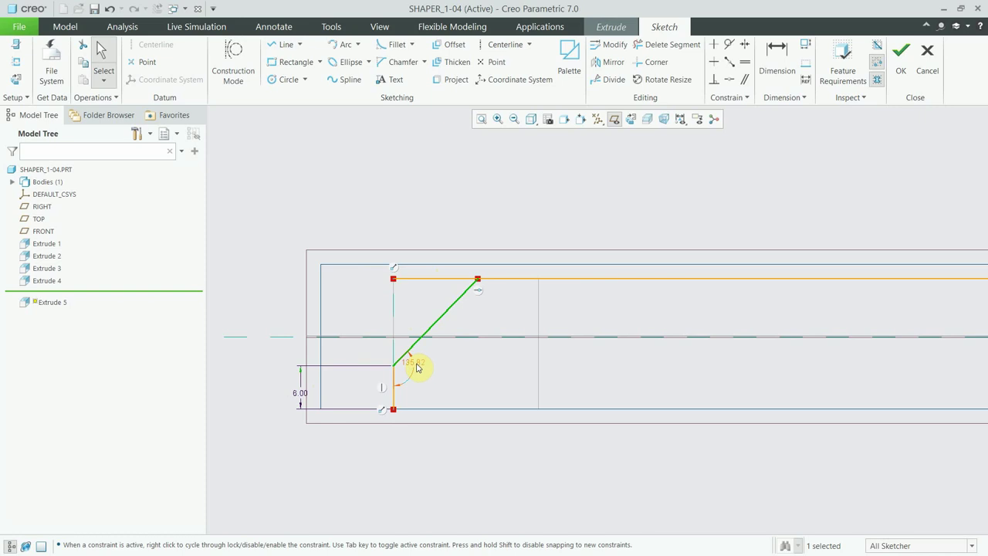
pyautogui.doubleClick(417, 367)
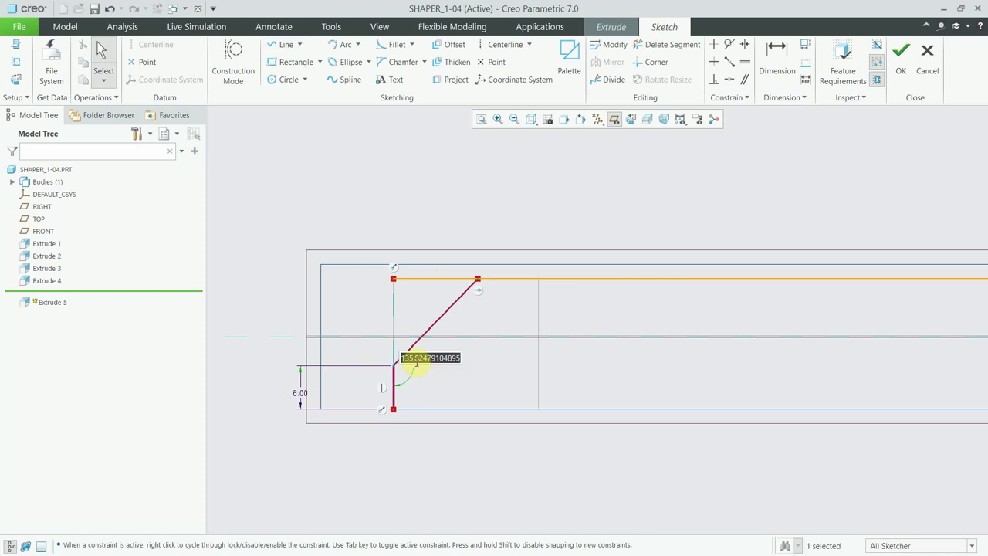
pyautogui.write('135')
pyautogui.press('Return')
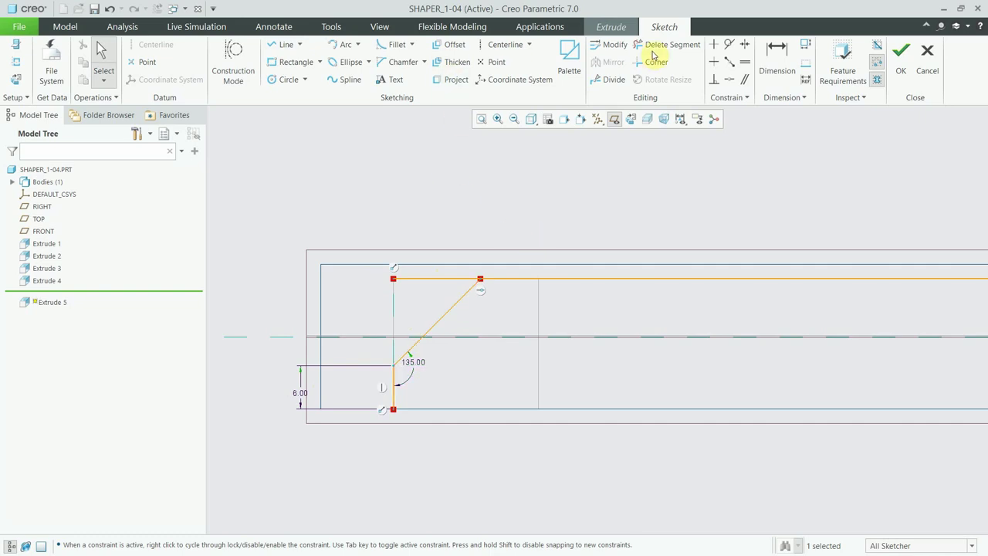
# - Trim away the top line segment beyond the diagonal with Delete Segment
pyautogui.click(657, 45)
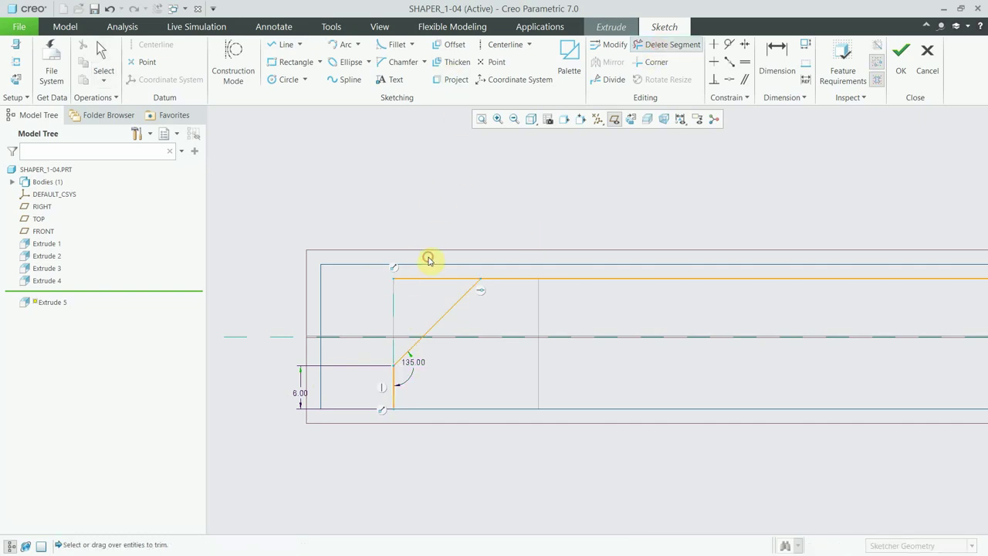
pyautogui.click(542, 282)
pyautogui.scroll(3, 437, 312)
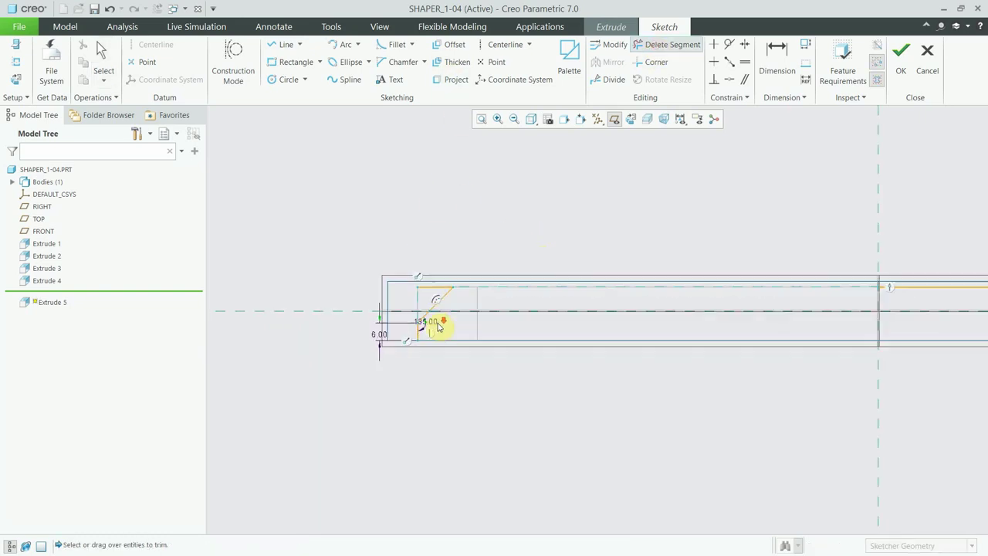
pyautogui.scroll(-3, 420, 332)
pyautogui.scroll(2, 624, 317)
pyautogui.scroll(2, 562, 317)
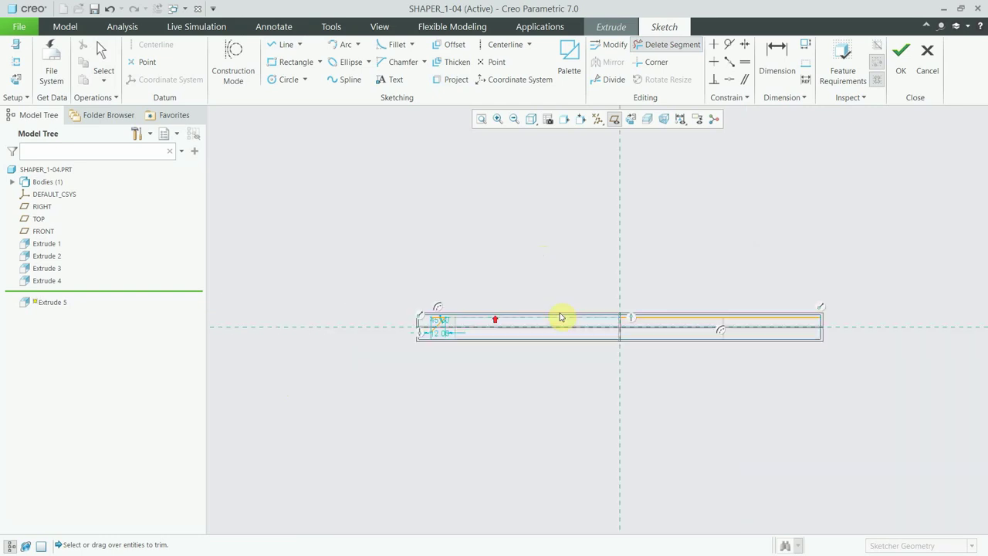
pyautogui.scroll(-1, 656, 293)
pyautogui.scroll(-2, 551, 283)
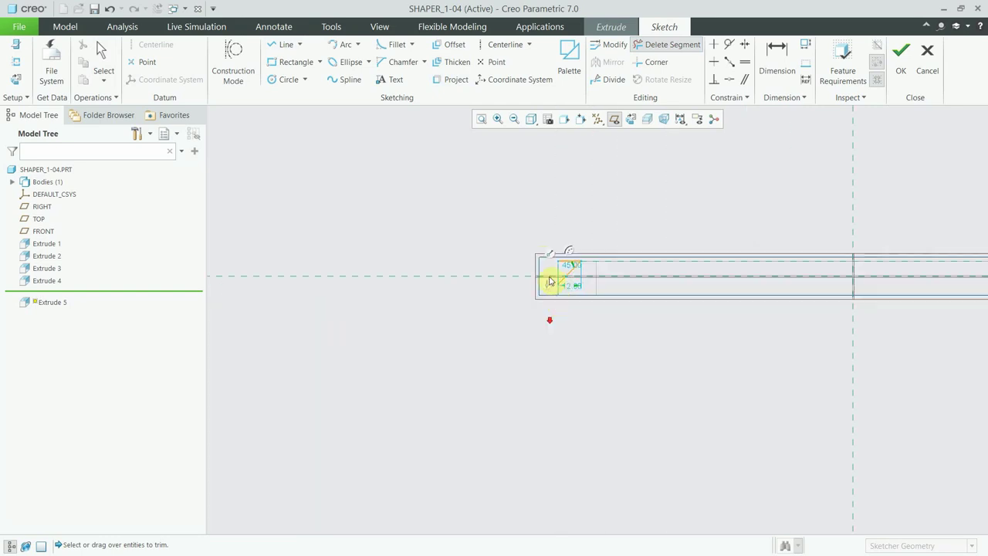
pyautogui.scroll(-2, 591, 255)
pyautogui.scroll(-2, 463, 270)
pyautogui.scroll(-3, 502, 282)
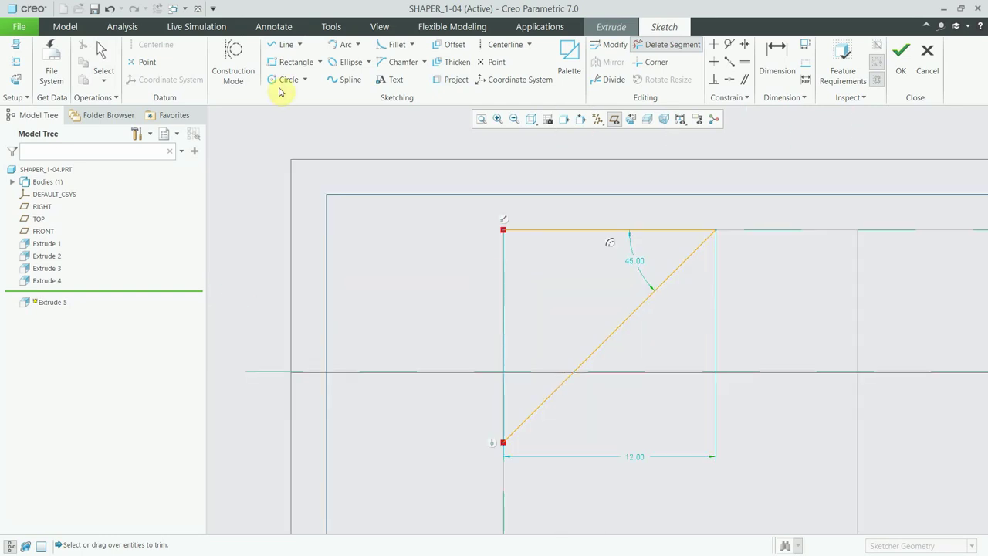
# - Close the triangle with a line from the top-left corner to the diagonal and accept the sketch
pyautogui.click(282, 45)
pyautogui.click(504, 230)
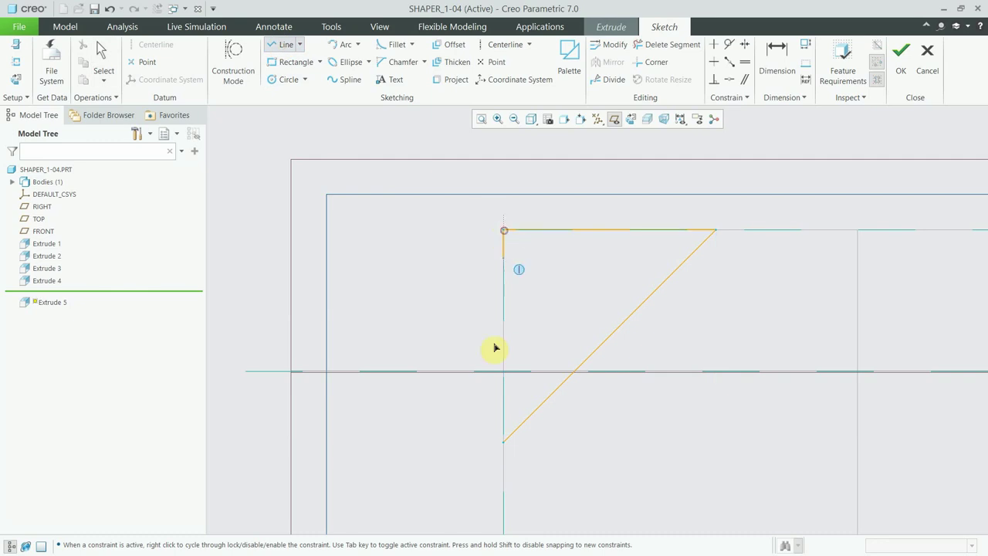
pyautogui.click(503, 443)
pyautogui.middleClick(503, 442)
pyautogui.scroll(2, 454, 343)
pyautogui.scroll(2, 450, 347)
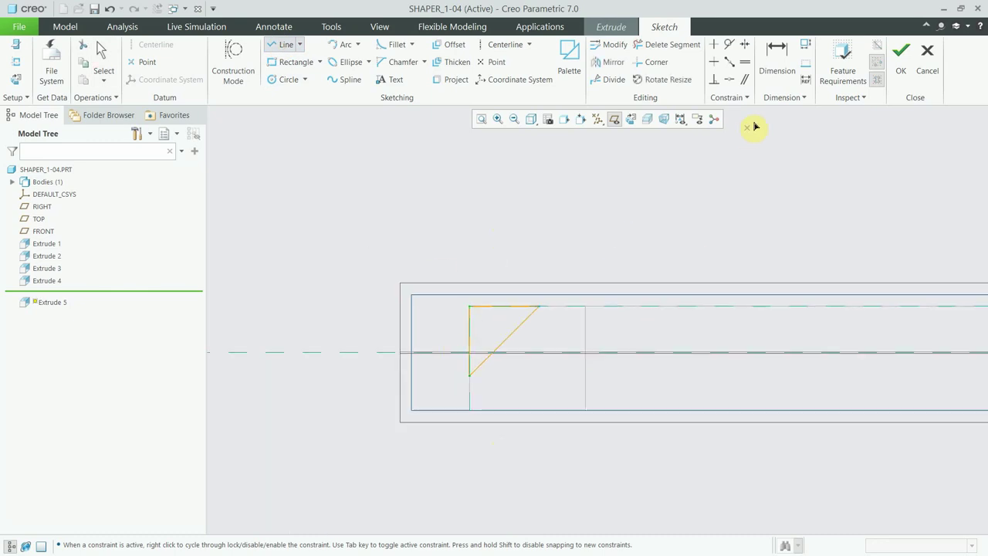
pyautogui.click(900, 55)
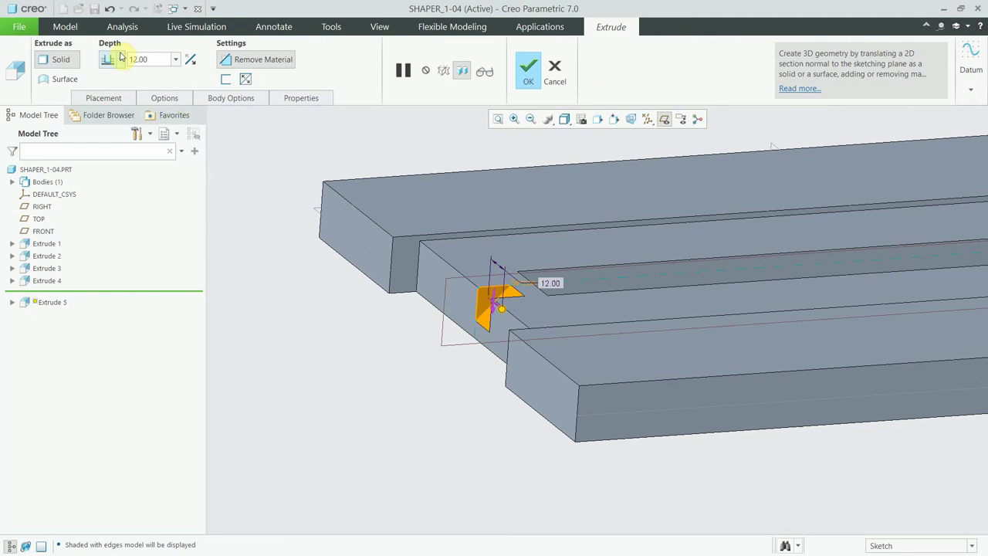
# - Set the notch cut to Symmetric depth 76, finish Extrude 5, and inspect it
pyautogui.click(121, 59)
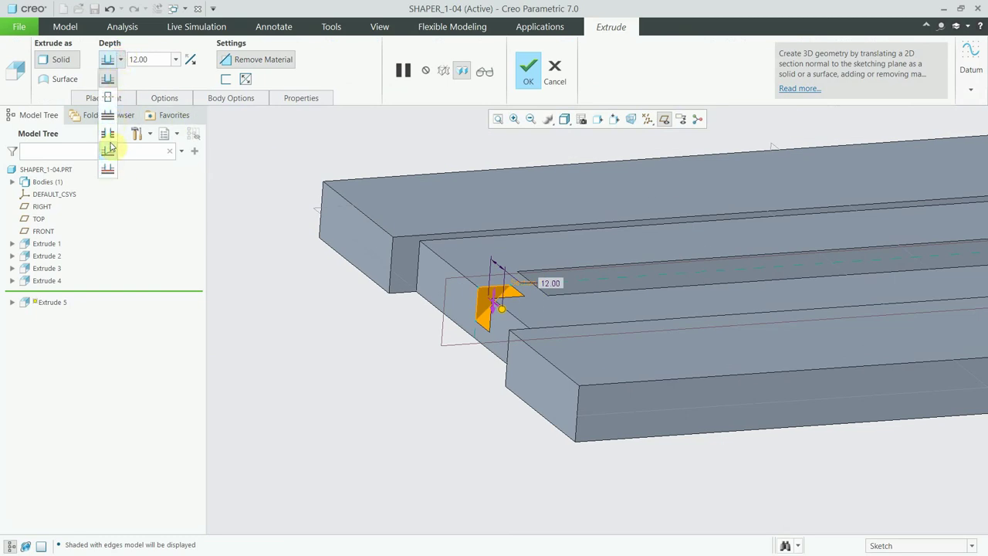
pyautogui.click(108, 98)
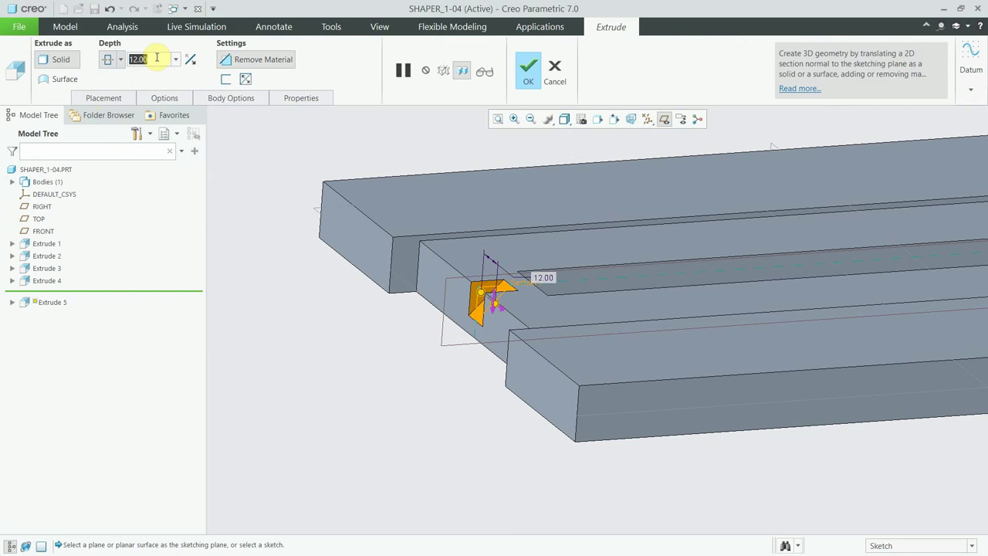
pyautogui.write('76')
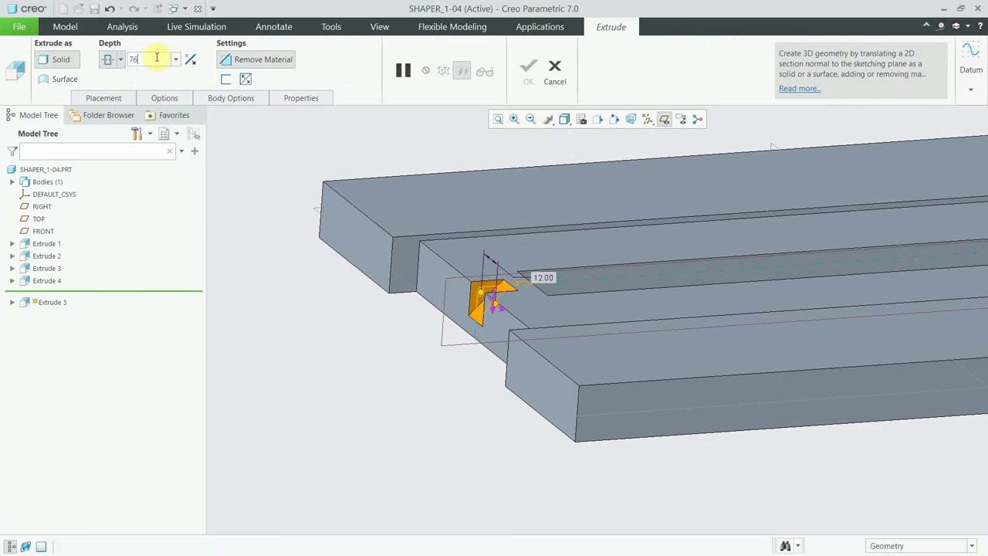
pyautogui.press('Return')
pyautogui.click(521, 83)
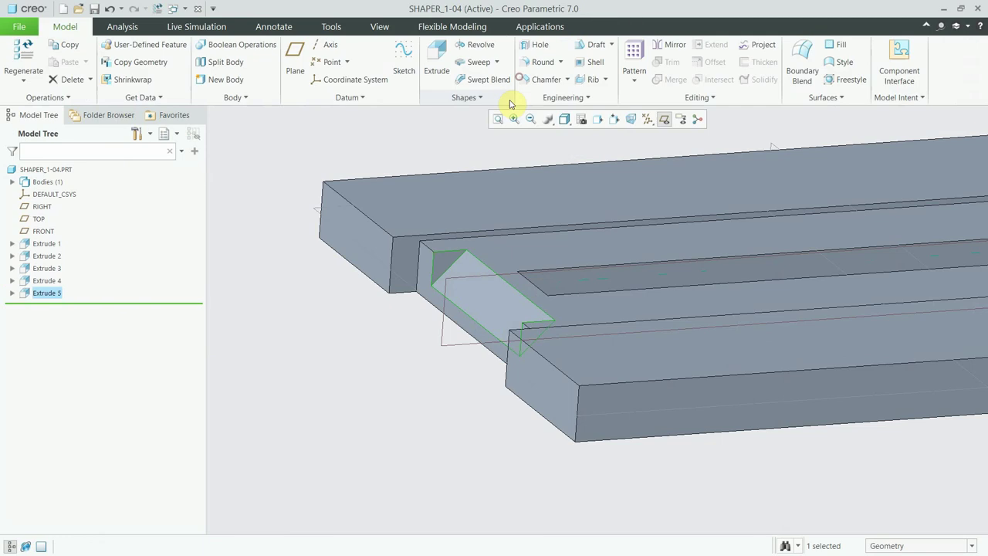
pyautogui.scroll(2, 416, 208)
pyautogui.scroll(2, 449, 202)
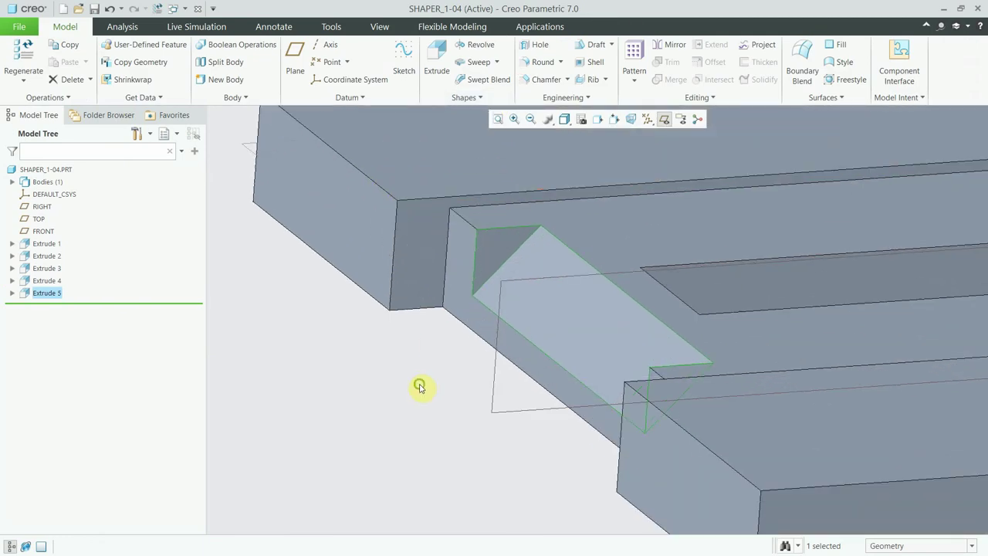
pyautogui.moveTo(419, 386); pyautogui.dragTo(411, 390, button='middle')
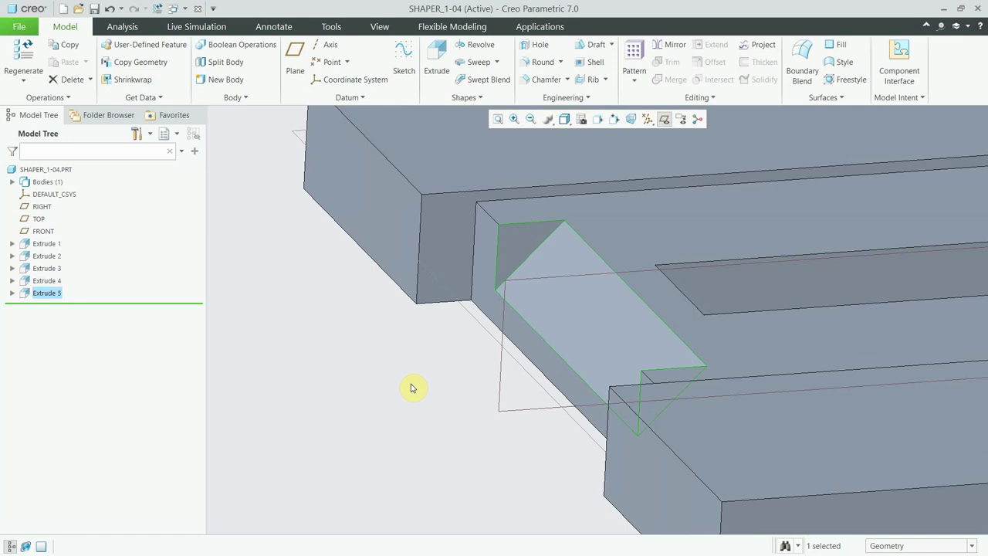
# - Add Round 1 with a 12.00 radius on the notch's inner vertical edges
pyautogui.click(484, 167)
pyautogui.click(538, 62)
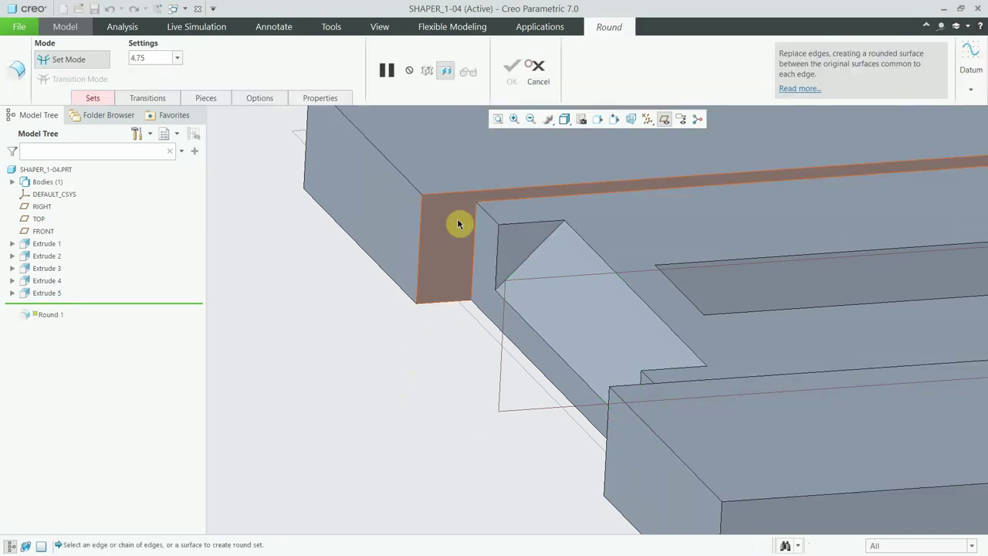
pyautogui.click(474, 245)
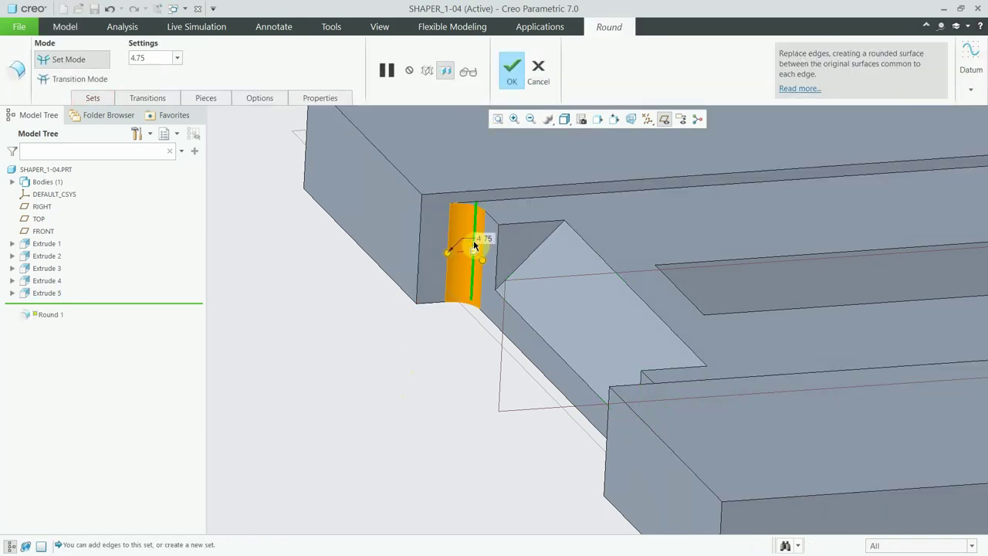
pyautogui.doubleClick(154, 58)
pyautogui.write('1')
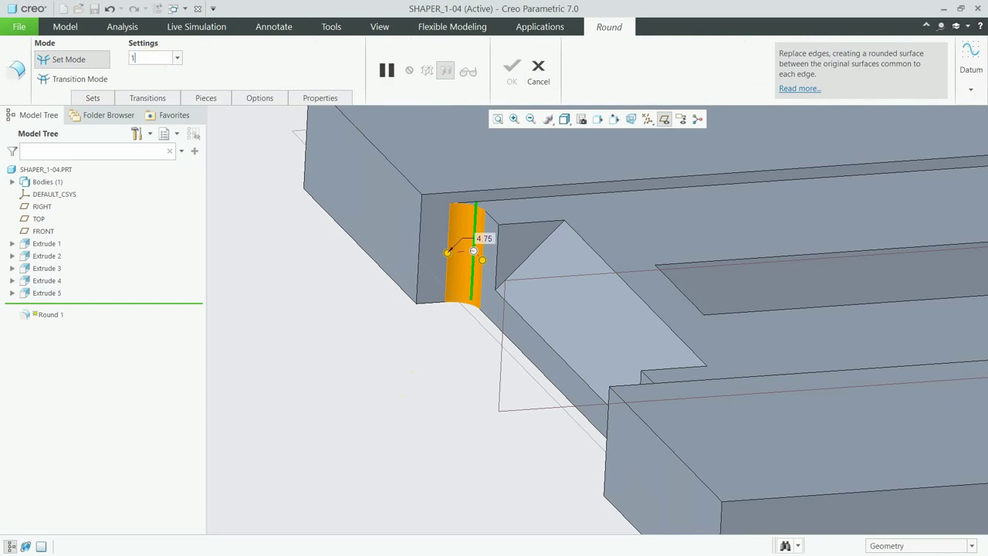
pyautogui.write('2')
pyautogui.press('Return')
pyautogui.moveTo(293, 112)
pyautogui.mouseDown(button='middle')
pyautogui.moveTo(338, 119)
pyautogui.moveTo(418, 273)
pyautogui.moveTo(523, 283)
pyautogui.moveTo(489, 255)
pyautogui.mouseUp(button='middle')
pyautogui.scroll(4, 489, 254)
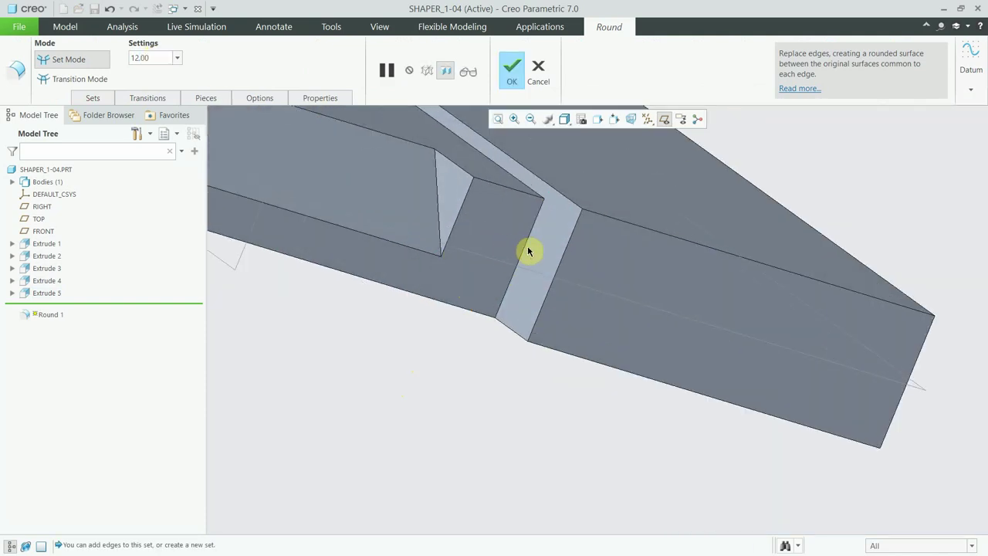
pyautogui.scroll(-3, 597, 226)
pyautogui.moveTo(547, 236)
pyautogui.mouseDown(button='middle')
pyautogui.moveTo(463, 216)
pyautogui.moveTo(468, 239)
pyautogui.moveTo(428, 150)
pyautogui.mouseUp(button='middle')
pyautogui.click(512, 69)
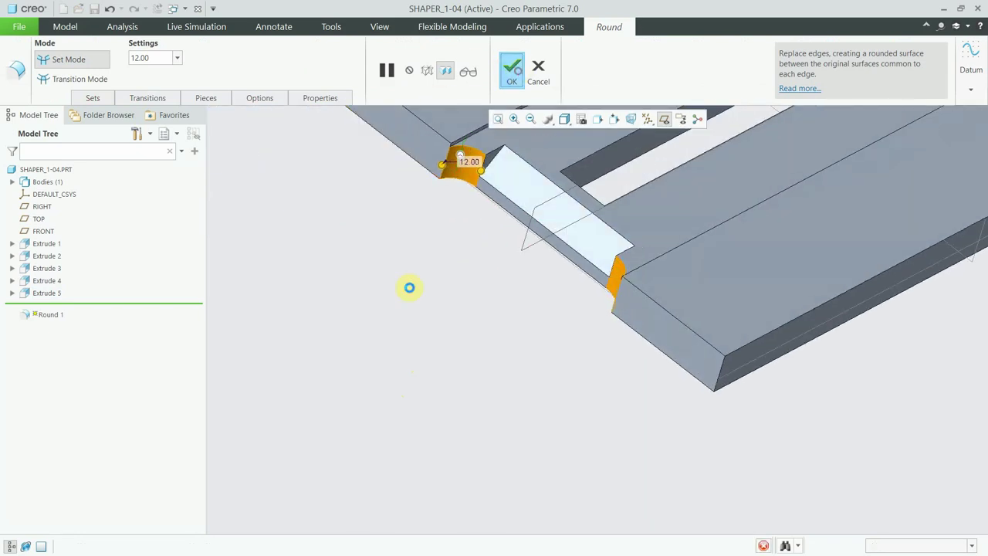
pyautogui.moveTo(435, 257)
pyautogui.mouseDown(button='middle')
pyautogui.moveTo(439, 212)
pyautogui.moveTo(413, 197)
pyautogui.moveTo(361, 212)
pyautogui.moveTo(416, 246)
pyautogui.moveTo(385, 282)
pyautogui.mouseUp(button='middle')
# - Zoom over the finished plate, clear the selection, and begin a Hole feature
pyautogui.scroll(-5, 382, 288)
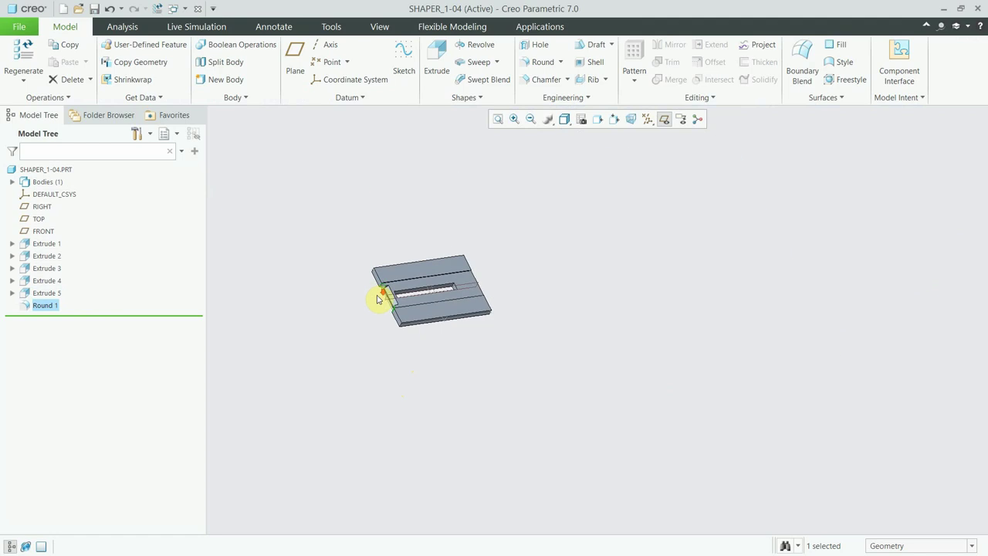
pyautogui.scroll(3, 633, 260)
pyautogui.click(668, 261)
pyautogui.scroll(2, 409, 286)
pyautogui.scroll(2, 409, 285)
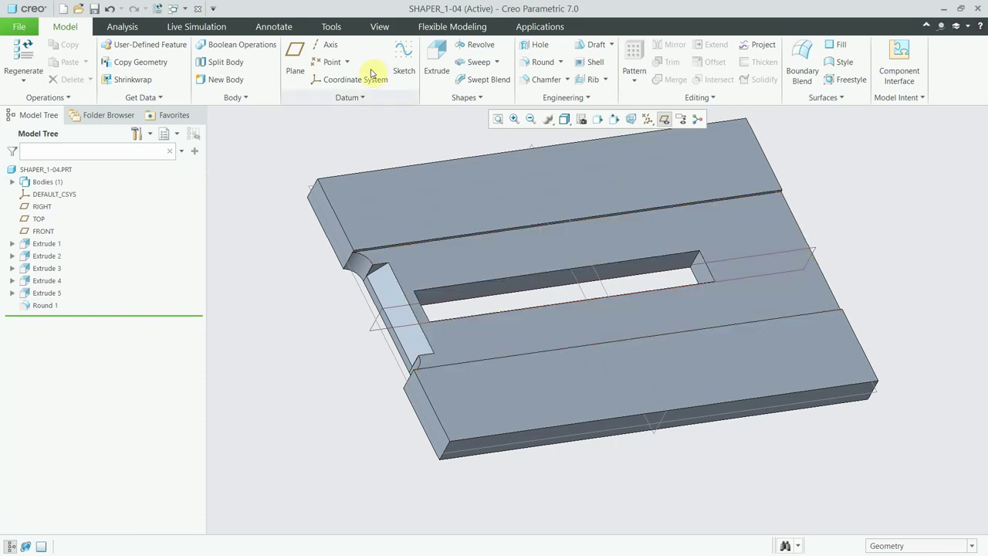
pyautogui.click(538, 44)
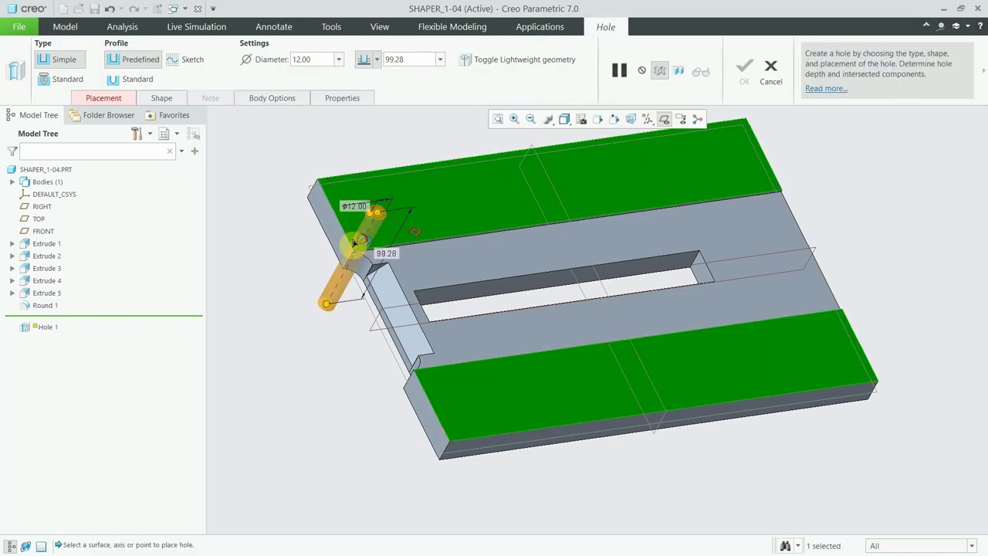
# - Reference the hole to the left and back edges, diameter 10, depth to a selected face
pyautogui.moveTo(369, 242); pyautogui.dragTo(337, 218)
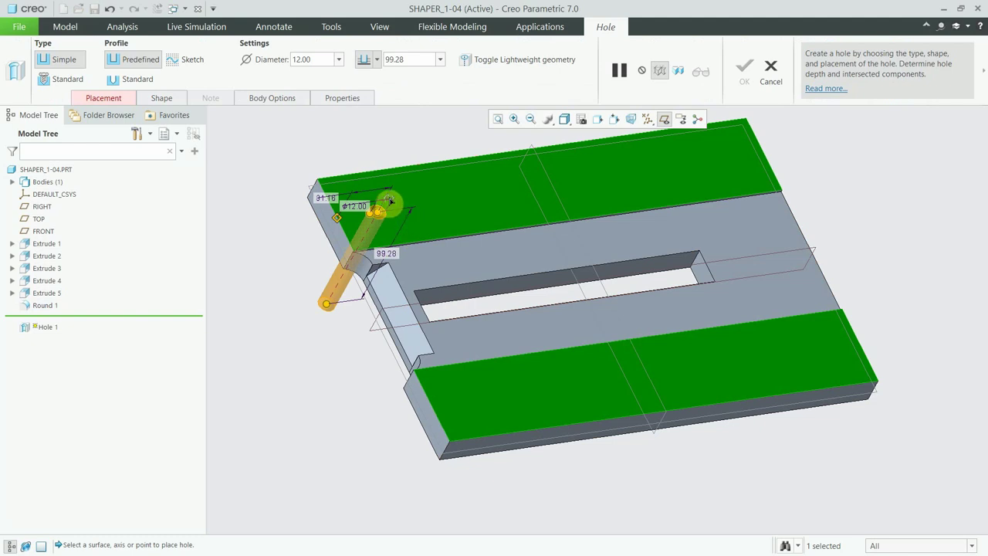
pyautogui.moveTo(390, 200); pyautogui.dragTo(355, 168)
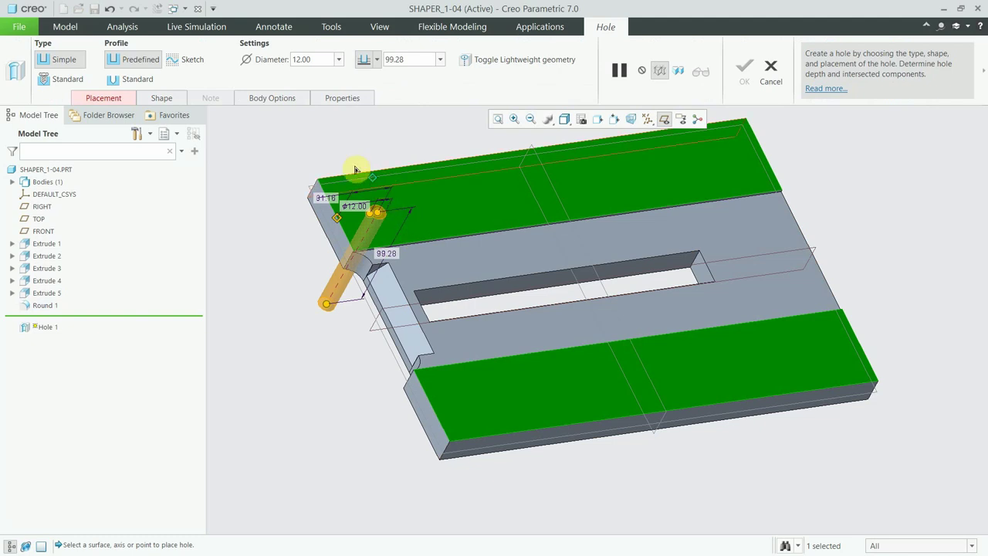
pyautogui.moveTo(355, 168); pyautogui.dragTo(357, 171)
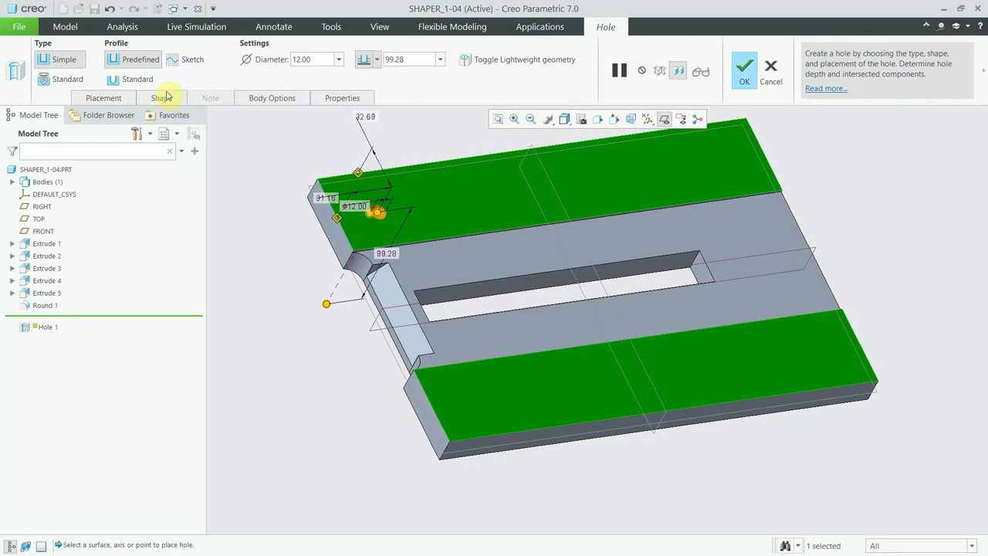
pyautogui.click(316, 60)
pyautogui.write('10')
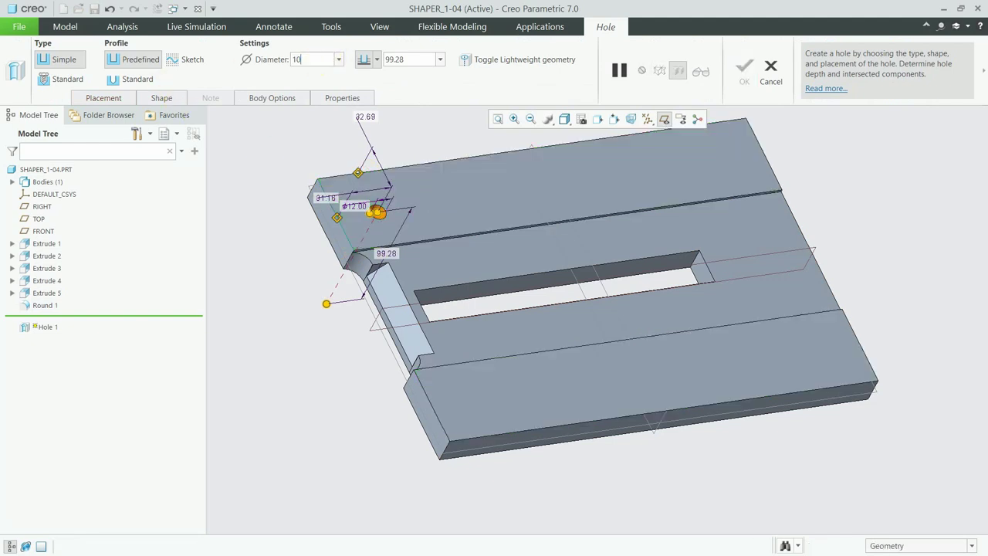
pyautogui.press('Return')
pyautogui.click(378, 64)
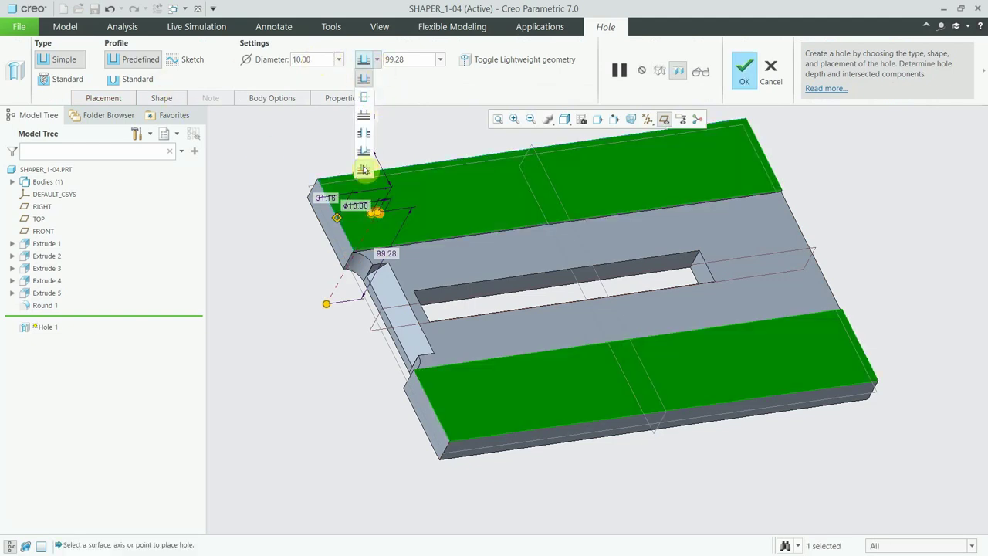
pyautogui.click(365, 168)
pyautogui.moveTo(379, 185)
pyautogui.mouseDown(button='middle')
pyautogui.moveTo(504, 208)
pyautogui.moveTo(435, 196)
pyautogui.moveTo(435, 212)
pyautogui.moveTo(390, 221)
pyautogui.mouseUp(button='middle')
pyautogui.click(434, 199)
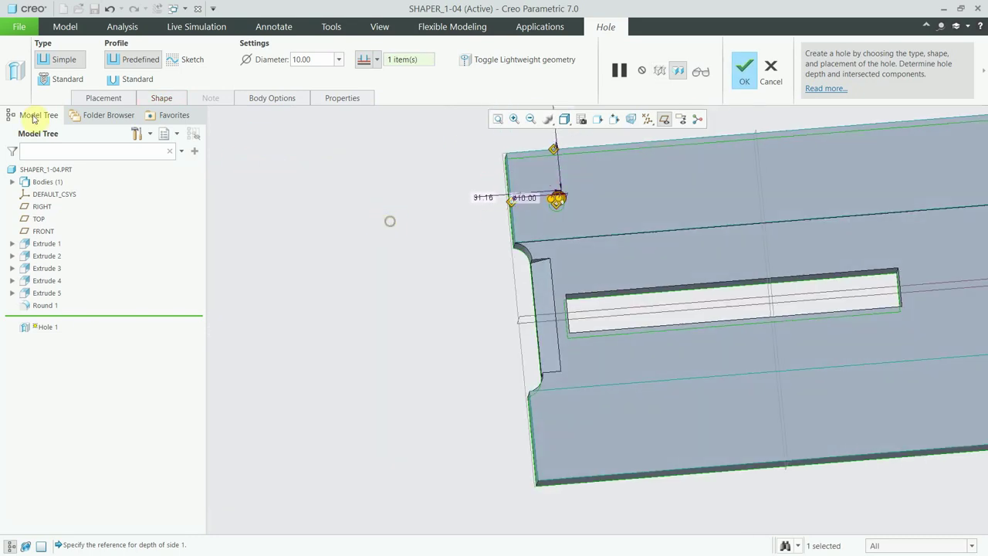
# - Set the hole's placement offsets to 34 from the left edge and 36 from the back edge
pyautogui.click(91, 97)
pyautogui.click(203, 199)
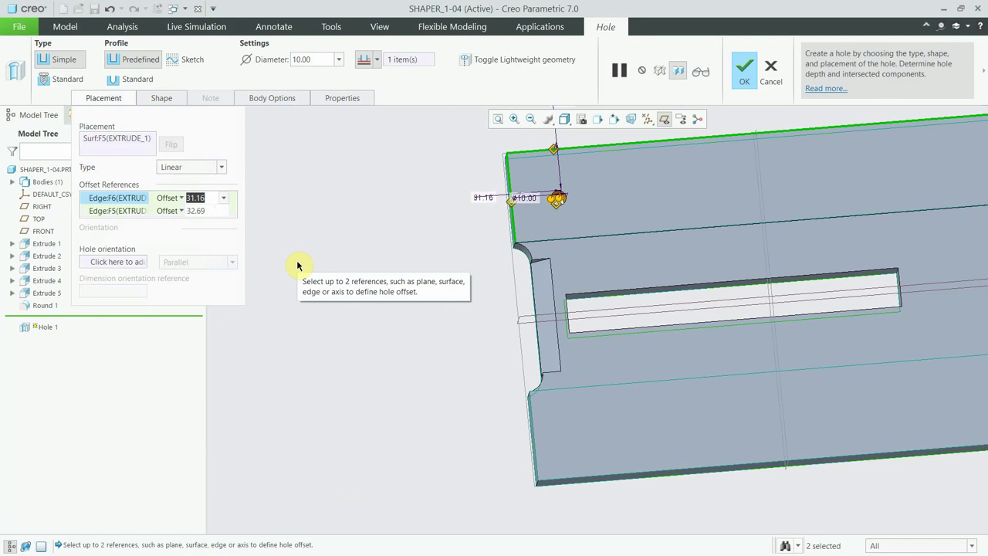
pyautogui.write('34')
pyautogui.press('Return')
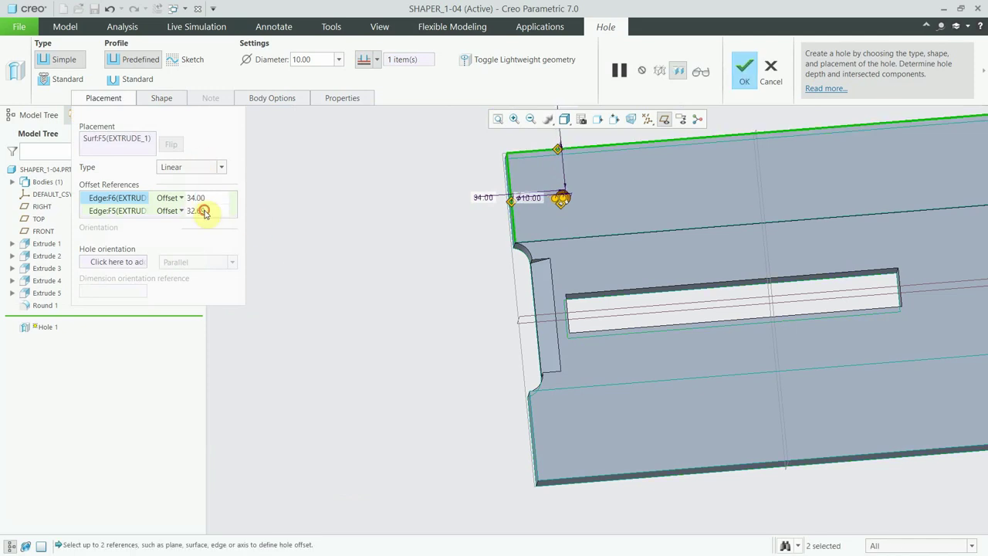
pyautogui.doubleClick(196, 211)
pyautogui.write('36')
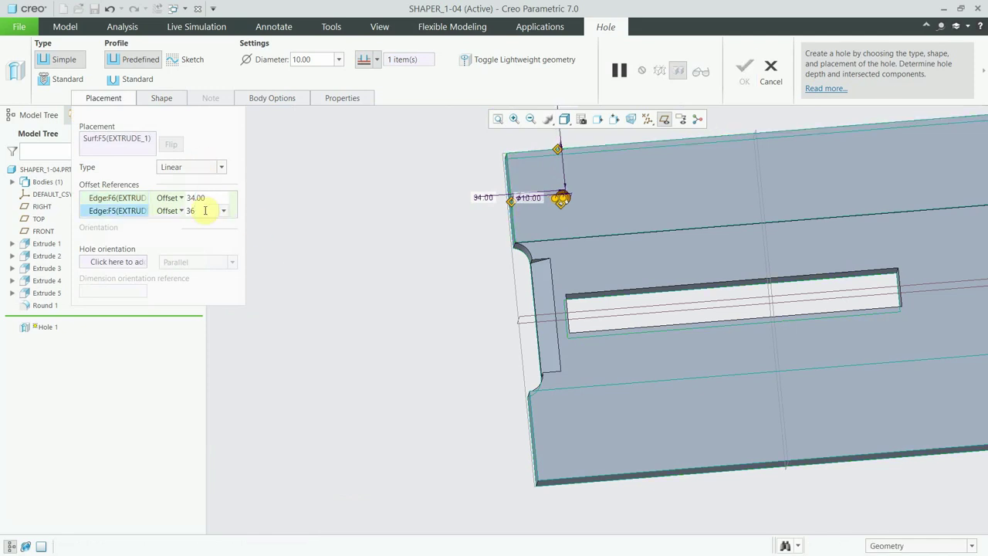
pyautogui.press('Return')
# - Finish Hole 1 and start a Direction pattern along the right side face
pyautogui.click(743, 75)
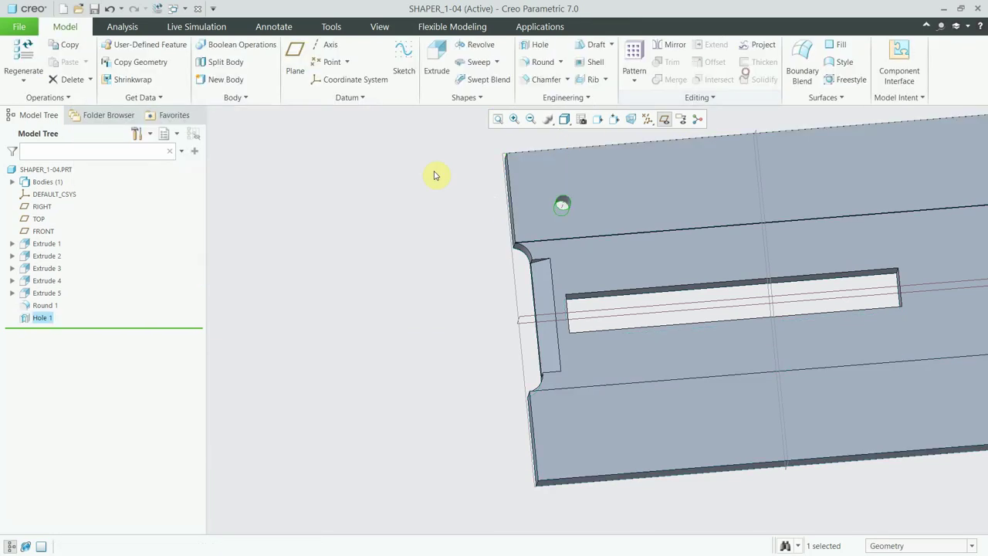
pyautogui.scroll(3, 436, 232)
pyautogui.scroll(-3, 441, 229)
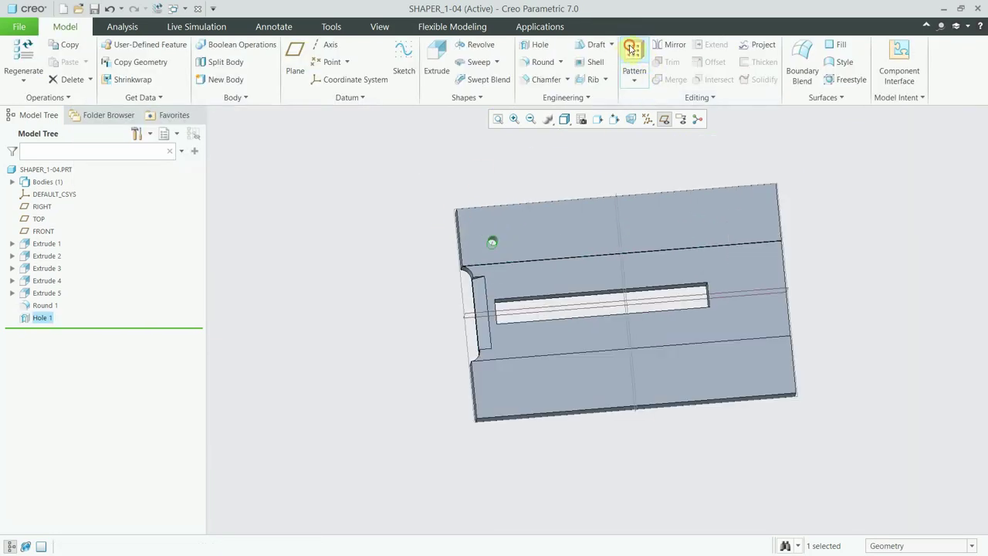
pyautogui.click(632, 50)
pyautogui.click(99, 61)
pyautogui.click(73, 80)
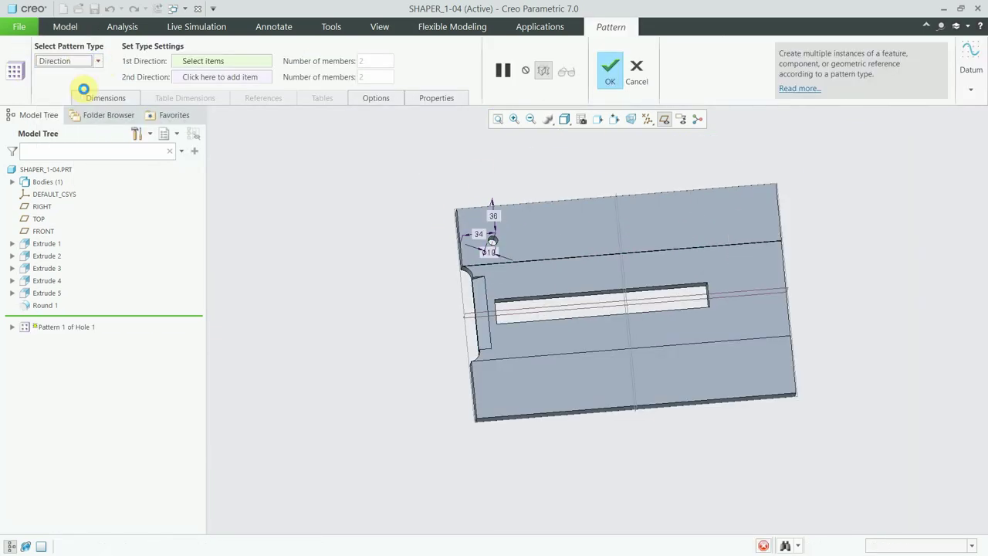
pyautogui.moveTo(470, 254)
pyautogui.mouseDown(button='middle')
pyautogui.moveTo(406, 242)
pyautogui.moveTo(598, 205)
pyautogui.moveTo(632, 214)
pyautogui.mouseUp(button='middle')
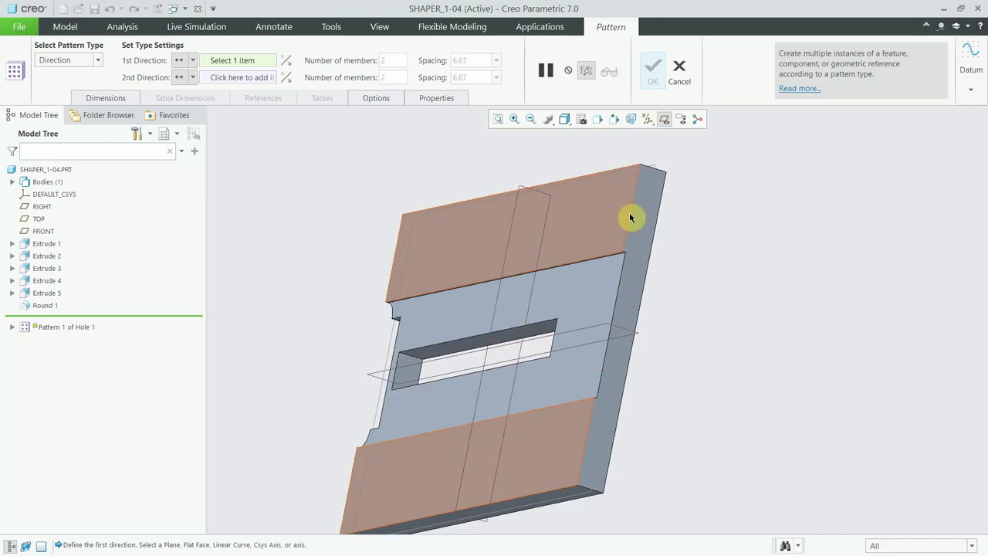
pyautogui.click(637, 218)
pyautogui.scroll(2, 437, 198)
pyautogui.moveTo(642, 248)
pyautogui.mouseDown(button='middle')
pyautogui.moveTo(606, 233)
pyautogui.moveTo(617, 224)
pyautogui.mouseUp(button='middle')
pyautogui.scroll(-3, 650, 238)
# - Set the first-direction pattern to 3 holes spaced 124.00 apart
pyautogui.doubleClick(386, 62)
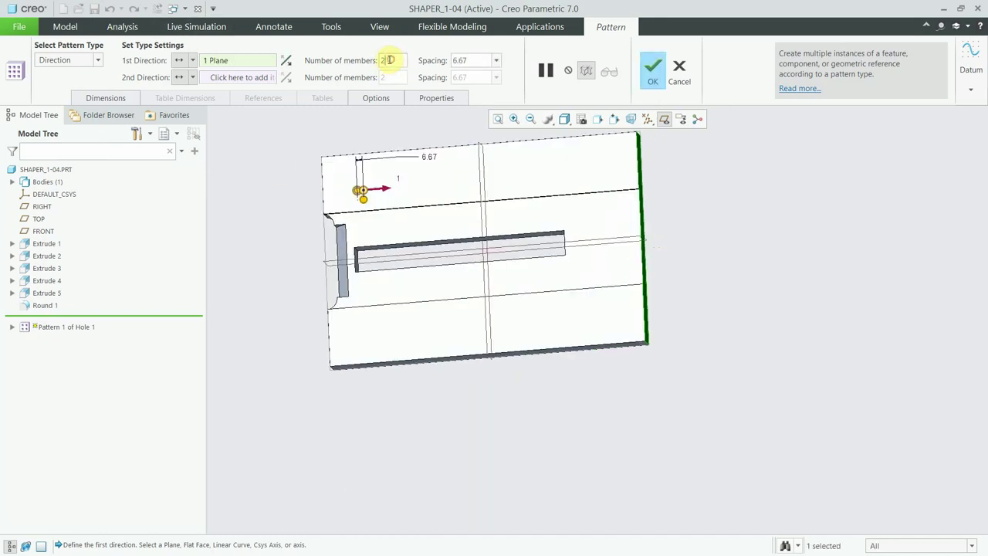
pyautogui.write('3')
pyautogui.press('Return')
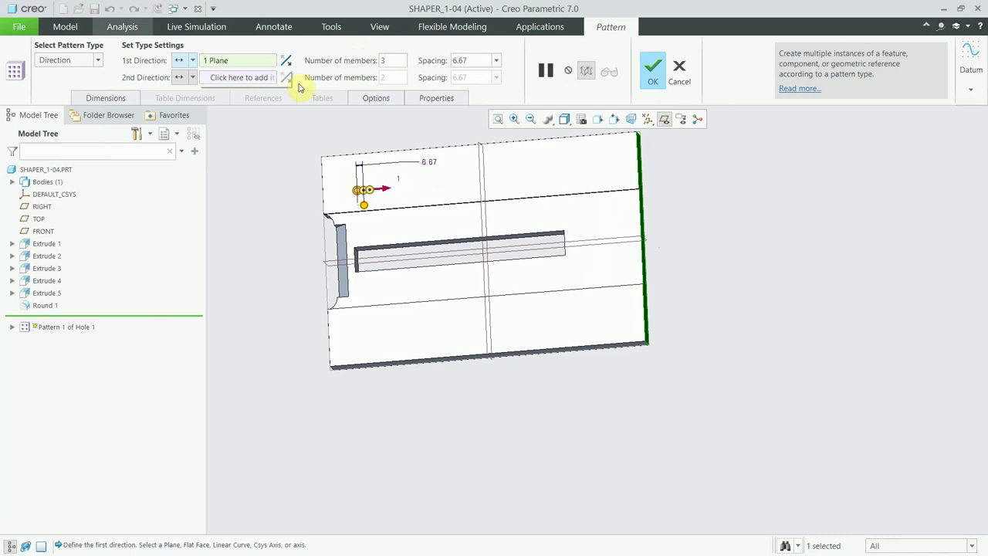
pyautogui.doubleClick(463, 60)
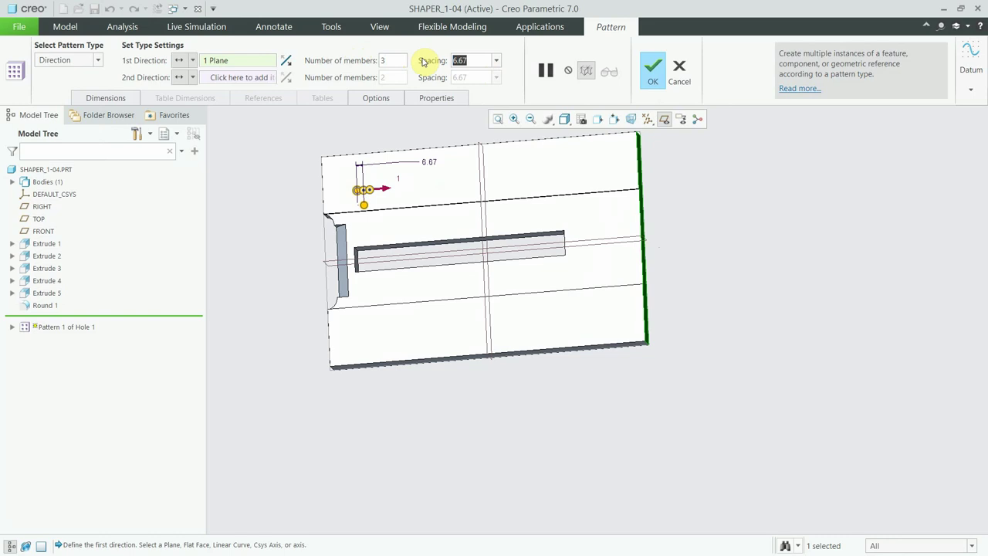
pyautogui.write('124')
pyautogui.press('Return')
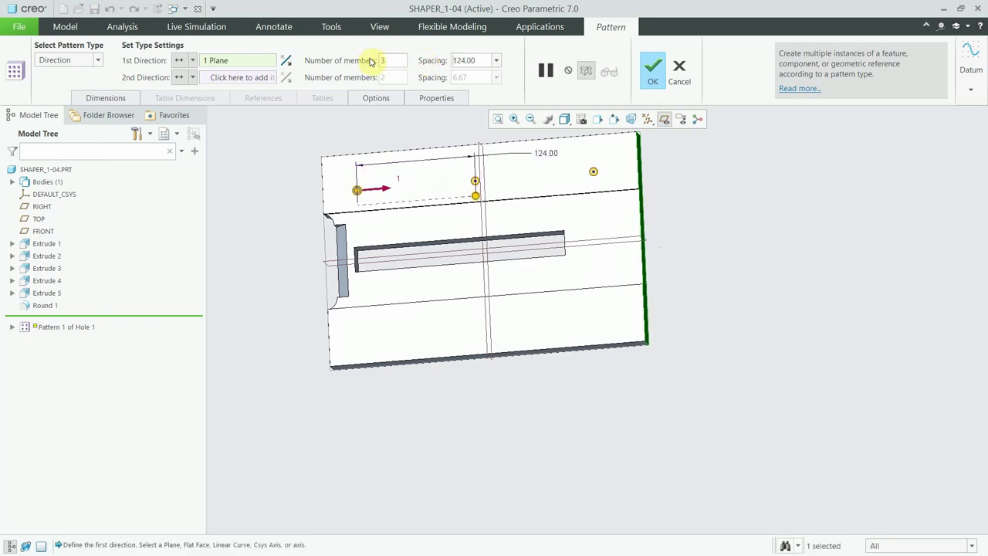
pyautogui.scroll(3, 529, 302)
pyautogui.scroll(-5, 425, 208)
# - Use the plate's front face as the pattern's second direction
pyautogui.click(266, 75)
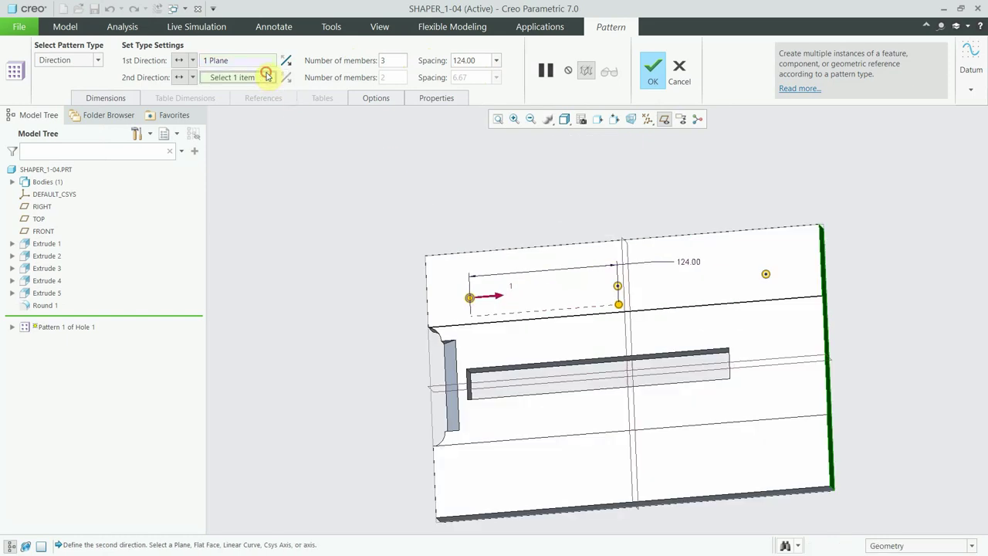
pyautogui.scroll(3, 440, 258)
pyautogui.scroll(-3, 432, 275)
pyautogui.moveTo(433, 276); pyautogui.dragTo(441, 221, button='middle')
pyautogui.scroll(-5, 402, 258)
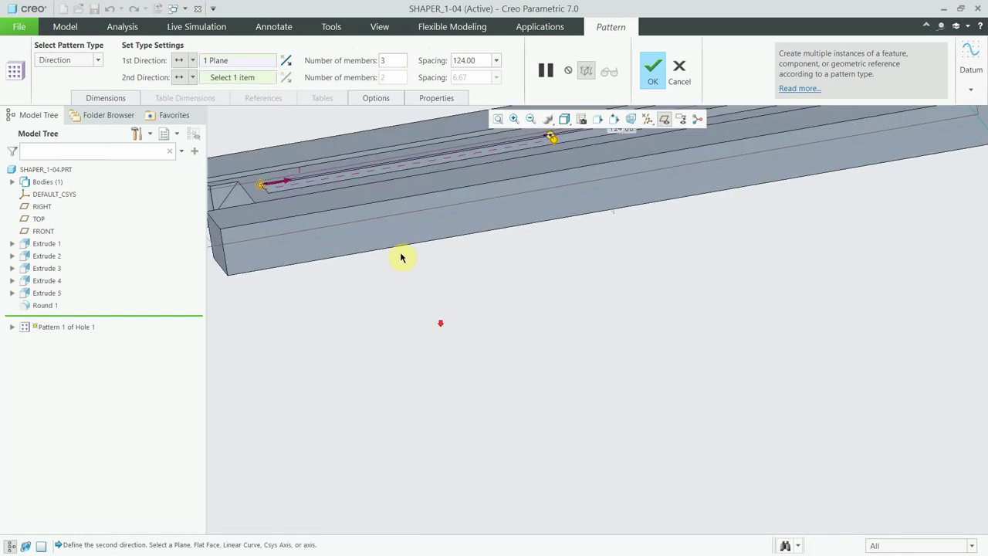
pyautogui.click(393, 236)
pyautogui.scroll(3, 469, 368)
pyautogui.moveTo(469, 368); pyautogui.dragTo(474, 414, button='middle')
pyautogui.scroll(-4, 474, 414)
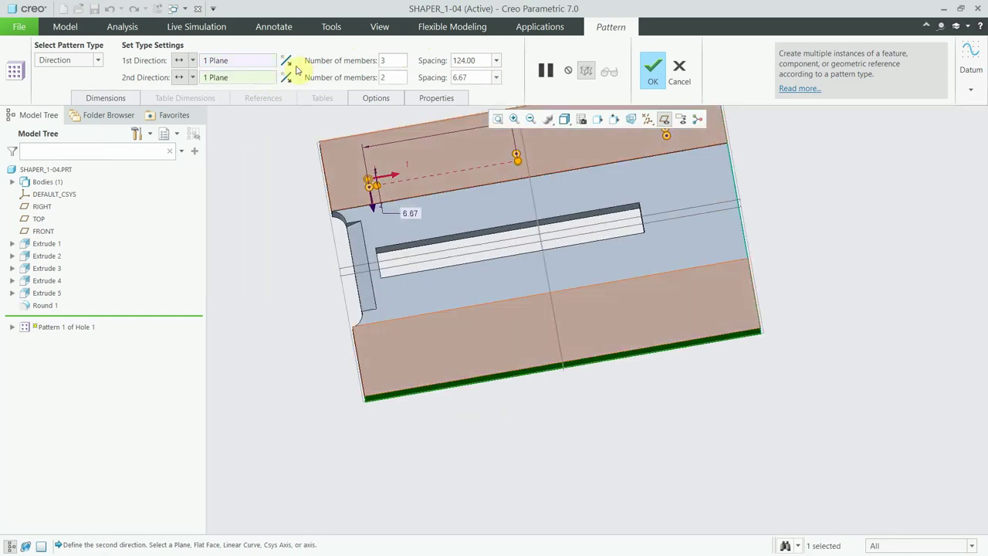
# - Set the second-direction spacing to 148, correcting an initial 164, and finish the pattern
pyautogui.doubleClick(468, 79)
pyautogui.write('164')
pyautogui.press('Return')
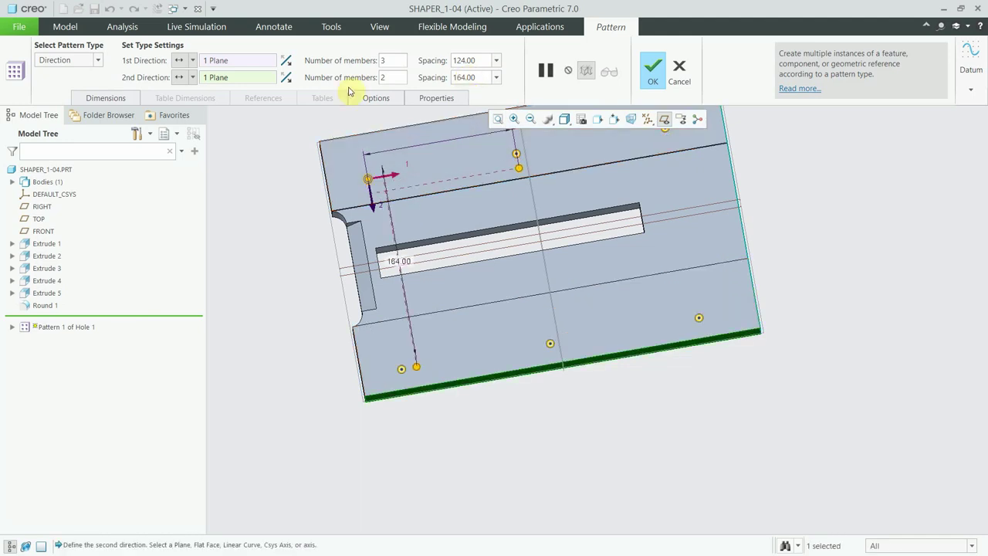
pyautogui.moveTo(468, 297)
pyautogui.mouseDown(button='middle')
pyautogui.moveTo(478, 331)
pyautogui.moveTo(494, 324)
pyautogui.moveTo(460, 326)
pyautogui.mouseUp(button='middle')
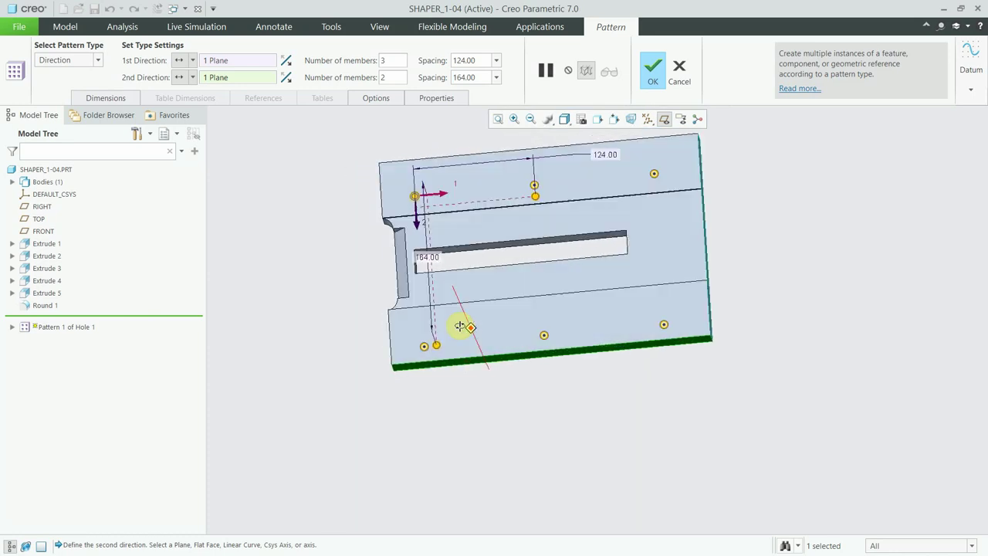
pyautogui.doubleClick(472, 75)
pyautogui.write('1')
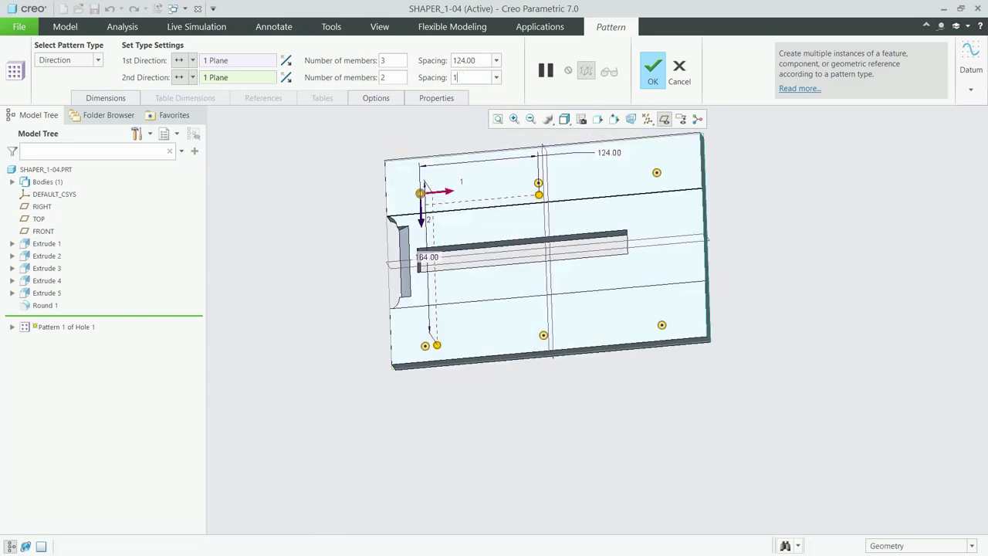
pyautogui.write('48')
pyautogui.press('Return')
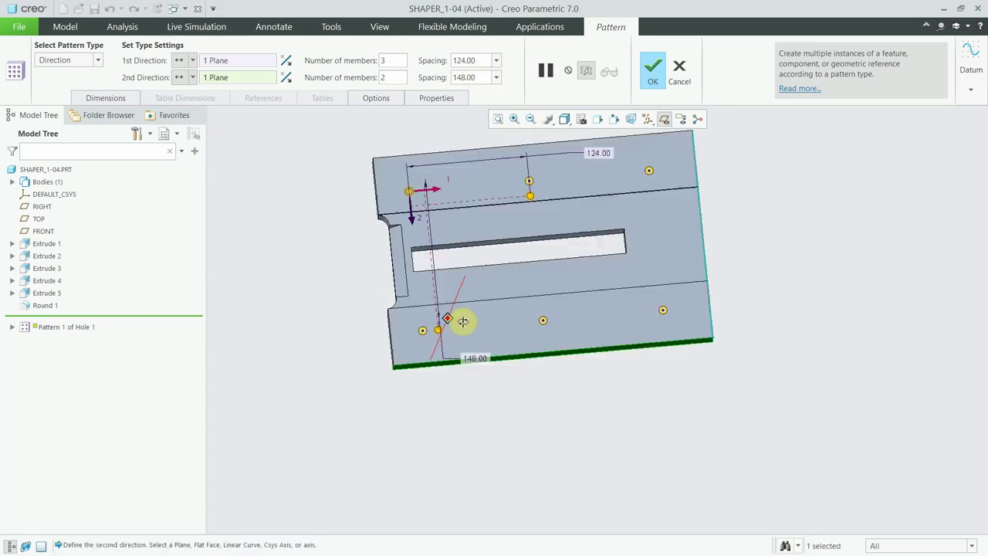
pyautogui.moveTo(462, 321); pyautogui.dragTo(443, 326, button='middle')
pyautogui.scroll(-3, 465, 322)
pyautogui.scroll(3, 488, 311)
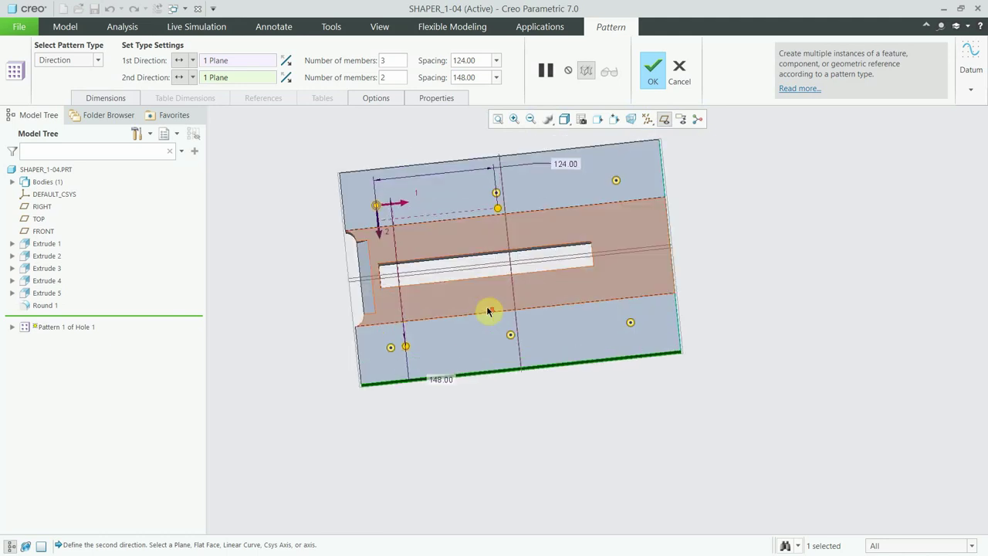
pyautogui.click(652, 69)
# - Turn the plate face-on, zoom in, and select its front face
pyautogui.scroll(-2, 761, 282)
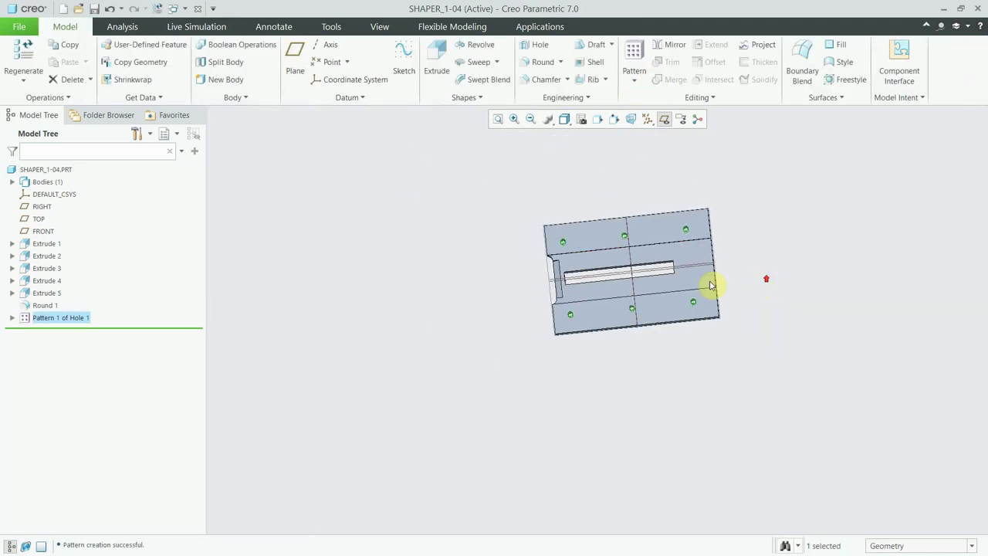
pyautogui.scroll(2, 662, 297)
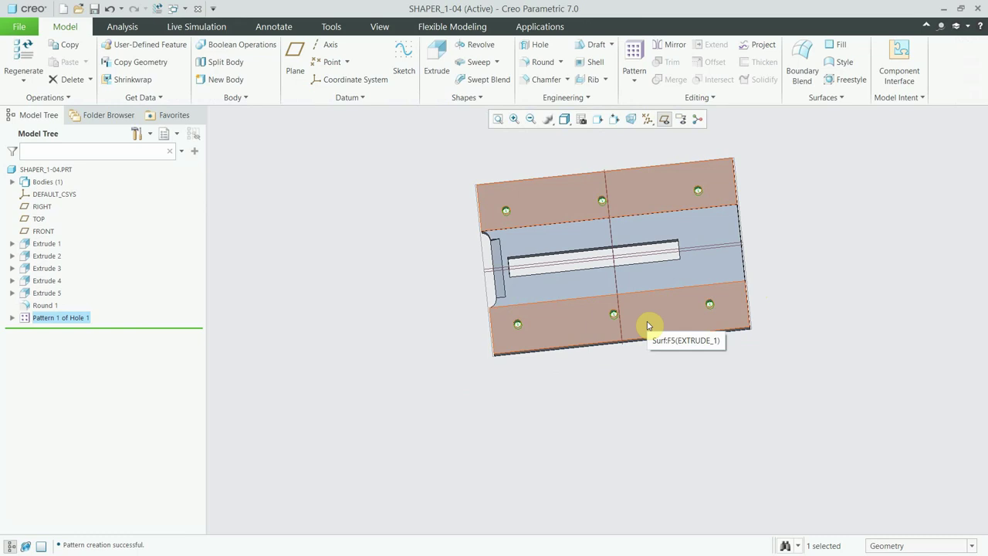
pyautogui.moveTo(616, 149); pyautogui.dragTo(610, 271, button='middle')
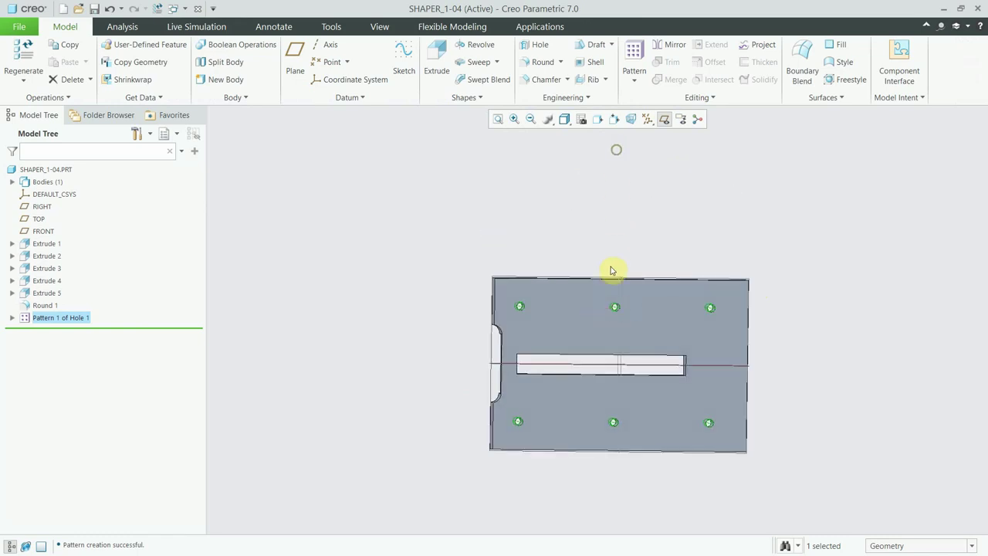
pyautogui.scroll(3, 611, 270)
pyautogui.click(524, 339)
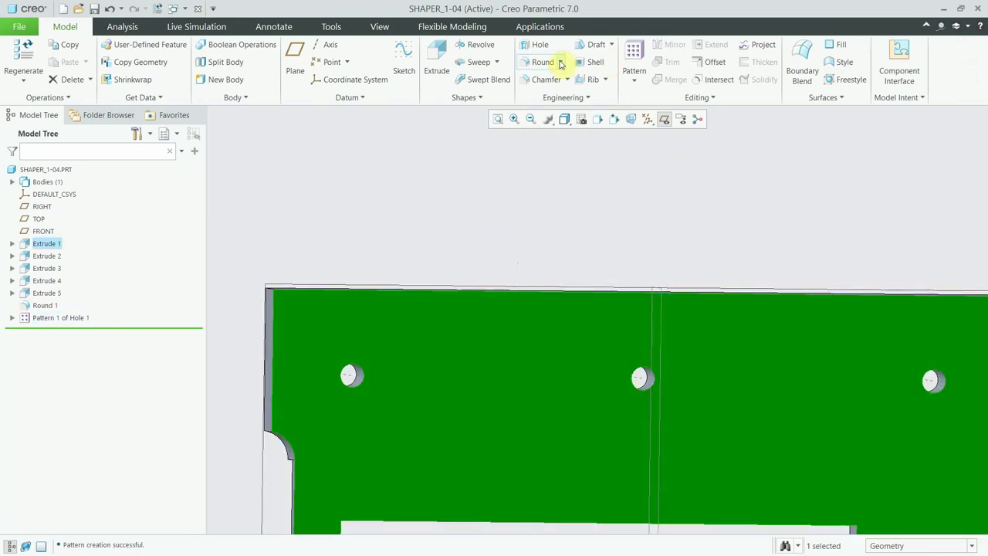
# - Start a new hole on the face, referenced to the top and left edges
pyautogui.click(539, 44)
pyautogui.scroll(-3, 558, 189)
pyautogui.scroll(3, 503, 266)
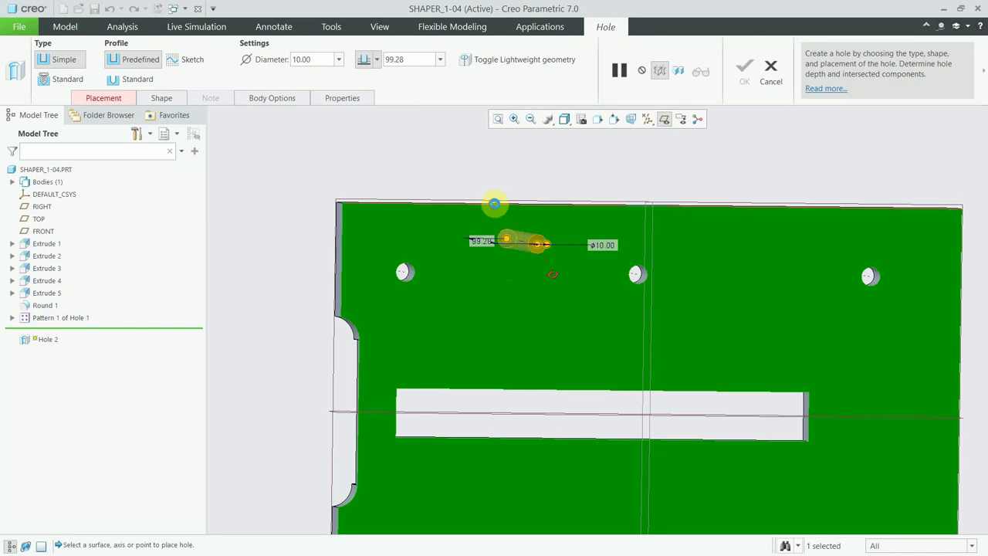
pyautogui.click(493, 204)
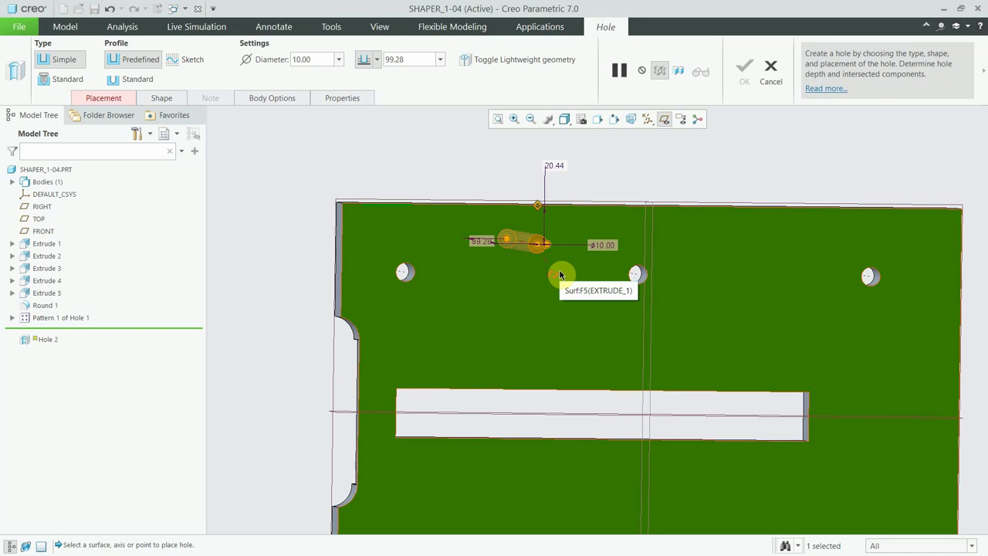
pyautogui.moveTo(560, 275)
pyautogui.mouseDown()
pyautogui.moveTo(345, 266)
pyautogui.moveTo(340, 258)
pyautogui.mouseUp()
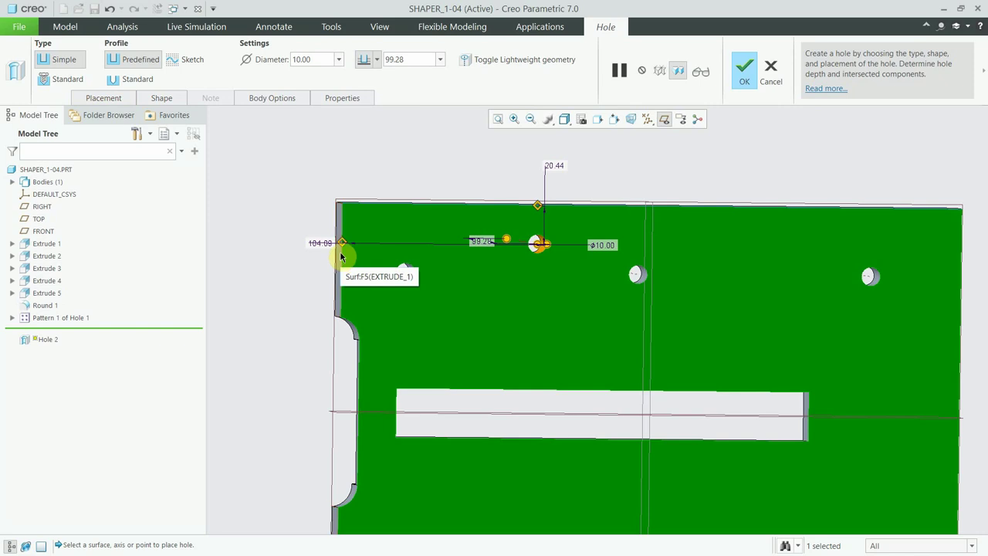
# - Make it a standard counterbored hole: counterbore 14 wide, 10 deep, hole diameter 8
pyautogui.click(132, 79)
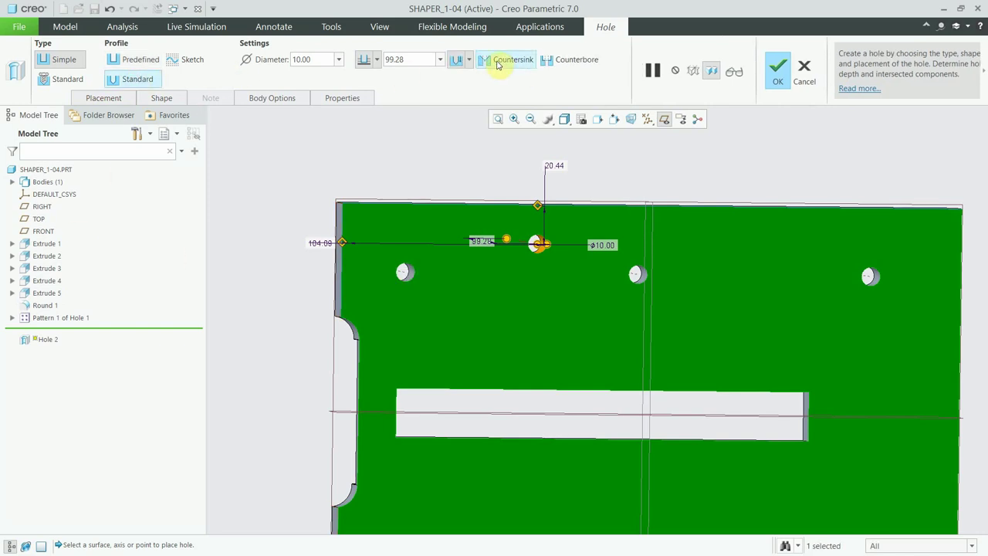
pyautogui.click(550, 59)
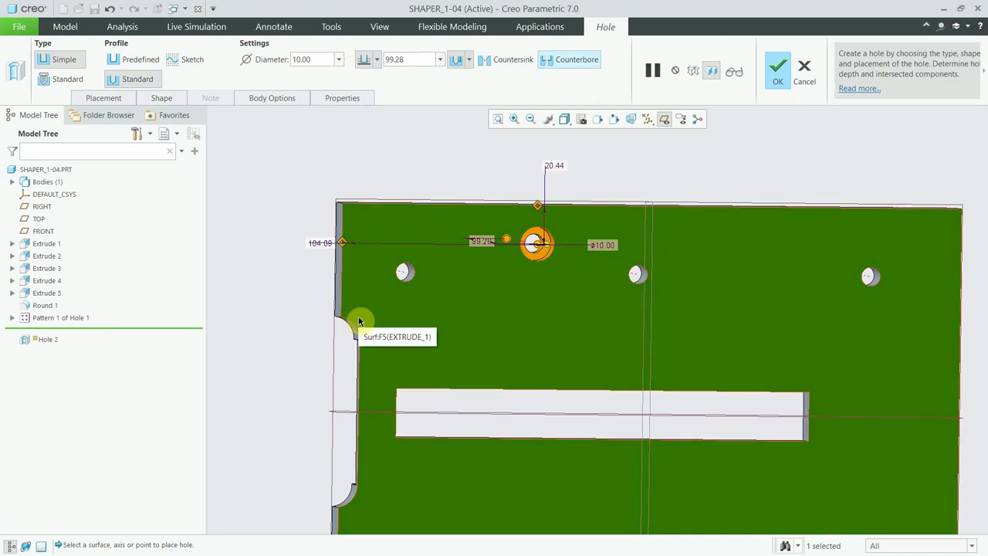
pyautogui.click(158, 98)
pyautogui.doubleClick(246, 134)
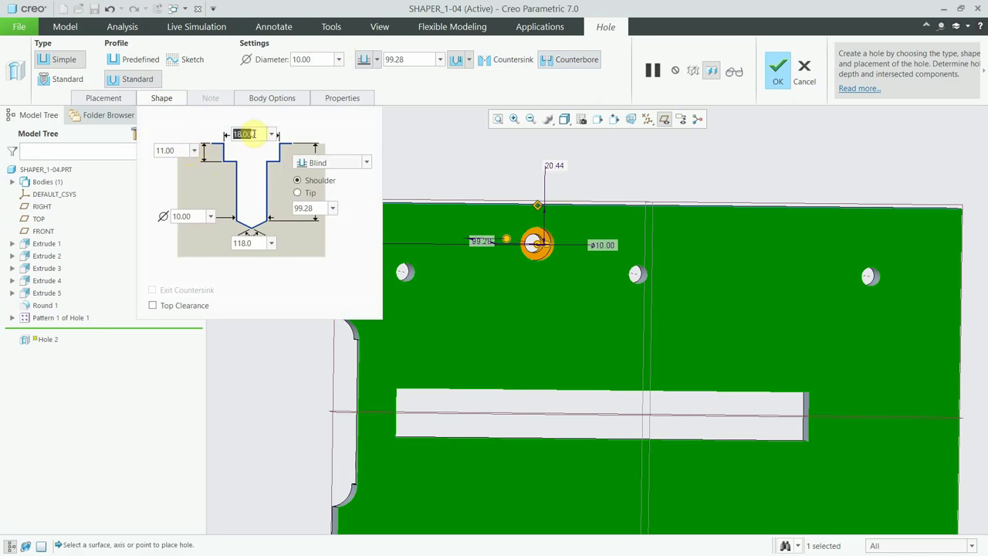
pyautogui.write('14')
pyautogui.press('Return')
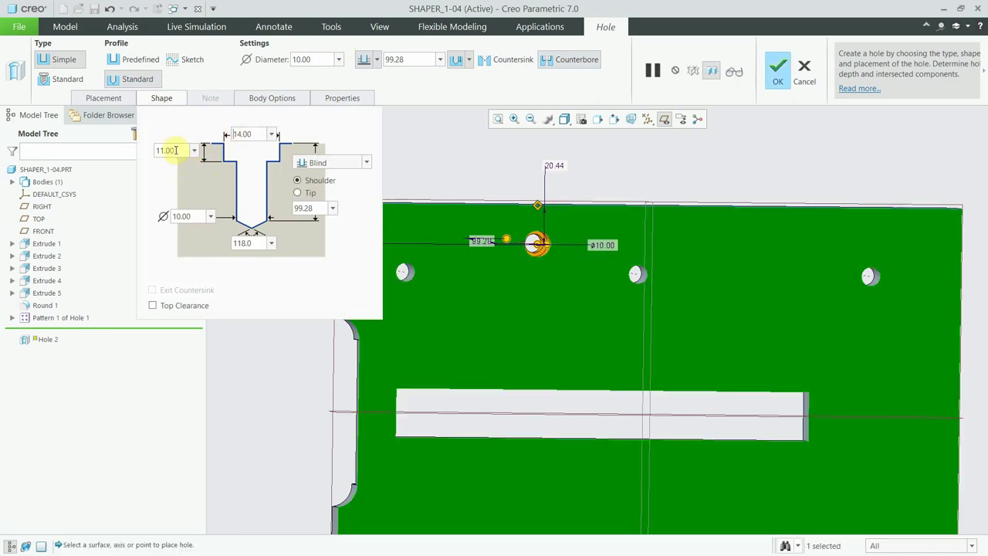
pyautogui.doubleClick(170, 149)
pyautogui.write('10')
pyautogui.press('Return')
pyautogui.doubleClick(183, 216)
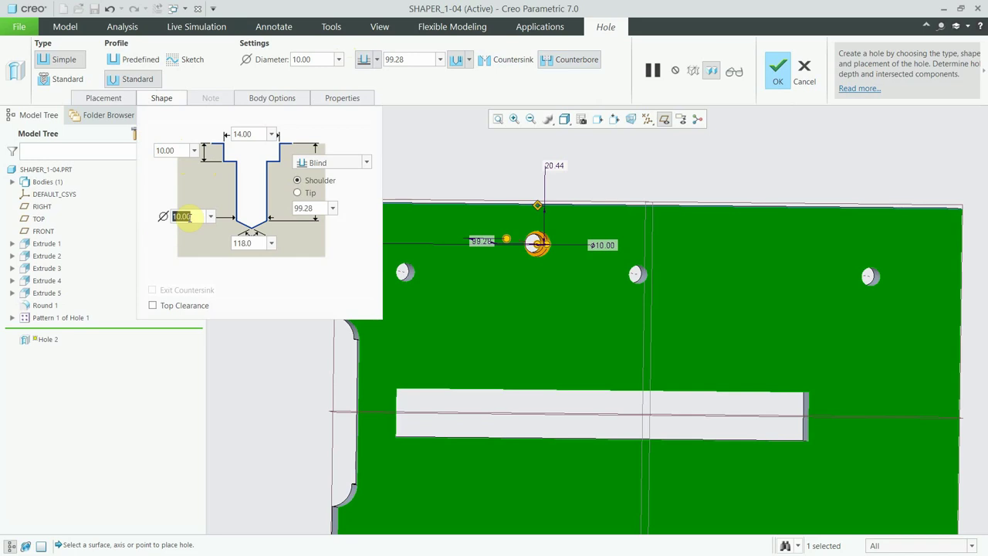
pyautogui.write('8')
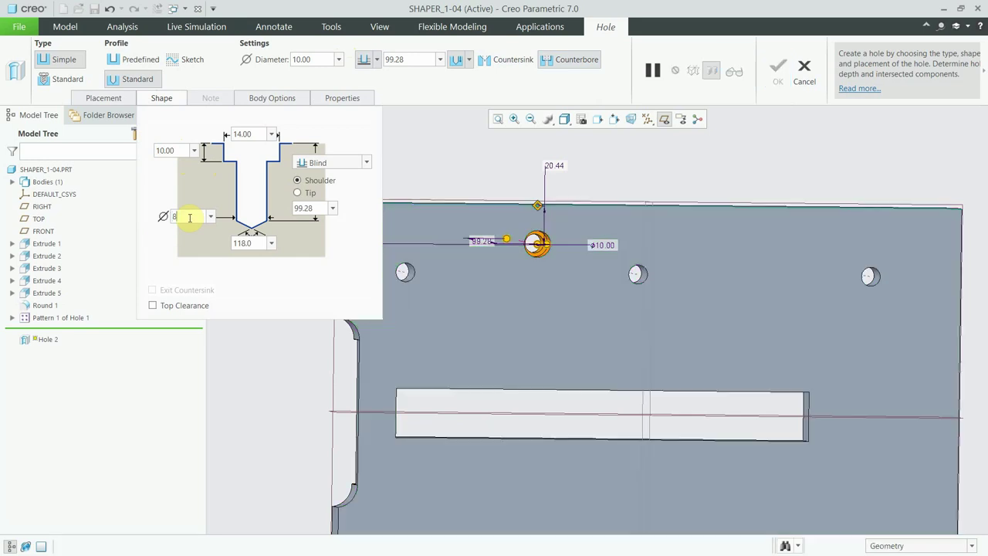
pyautogui.press('Return')
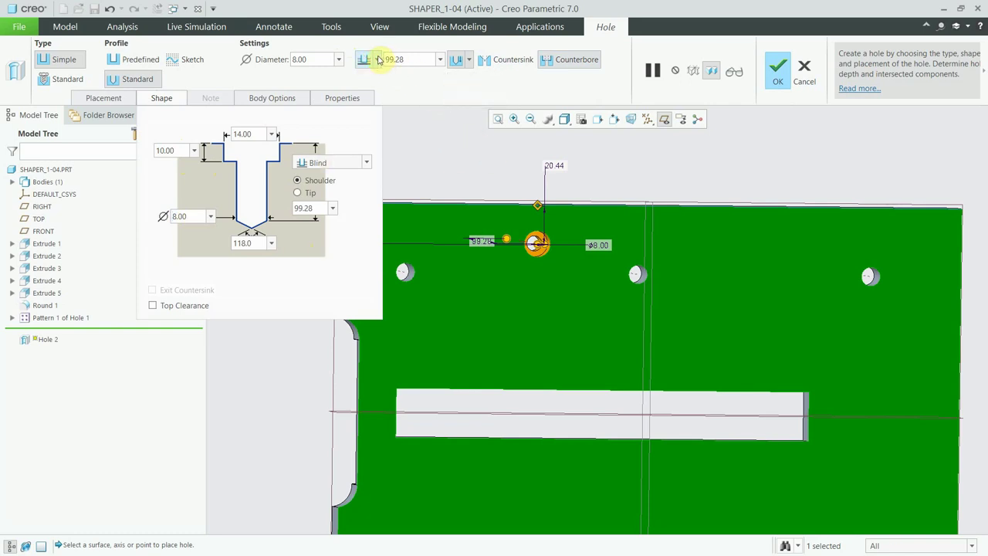
# - Drill the hole to the selected far surface of the plate
pyautogui.click(377, 60)
pyautogui.click(365, 151)
pyautogui.moveTo(575, 304); pyautogui.dragTo(584, 382, button='middle')
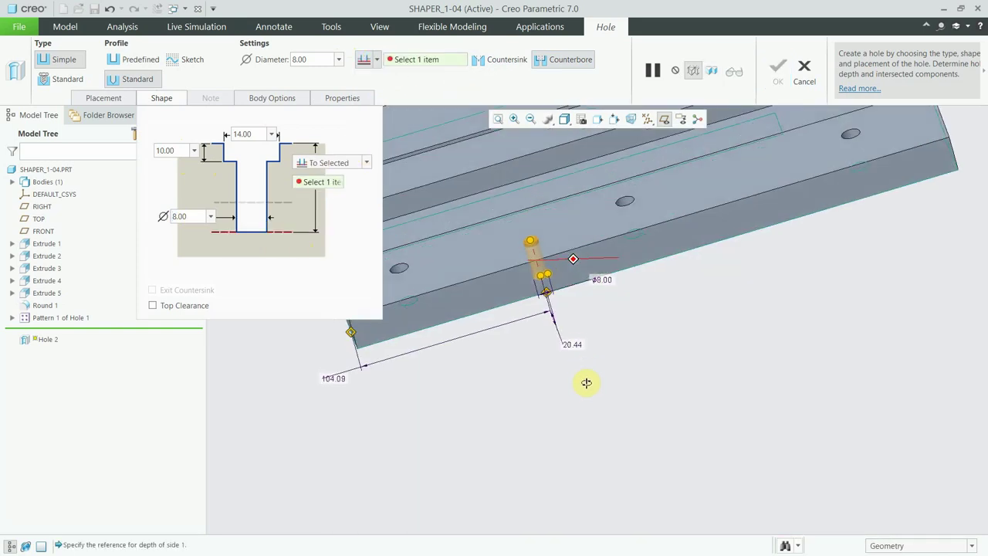
pyautogui.click(465, 236)
pyautogui.moveTo(560, 275)
pyautogui.mouseDown(button='middle')
pyautogui.moveTo(542, 198)
pyautogui.moveTo(536, 288)
pyautogui.mouseUp(button='middle')
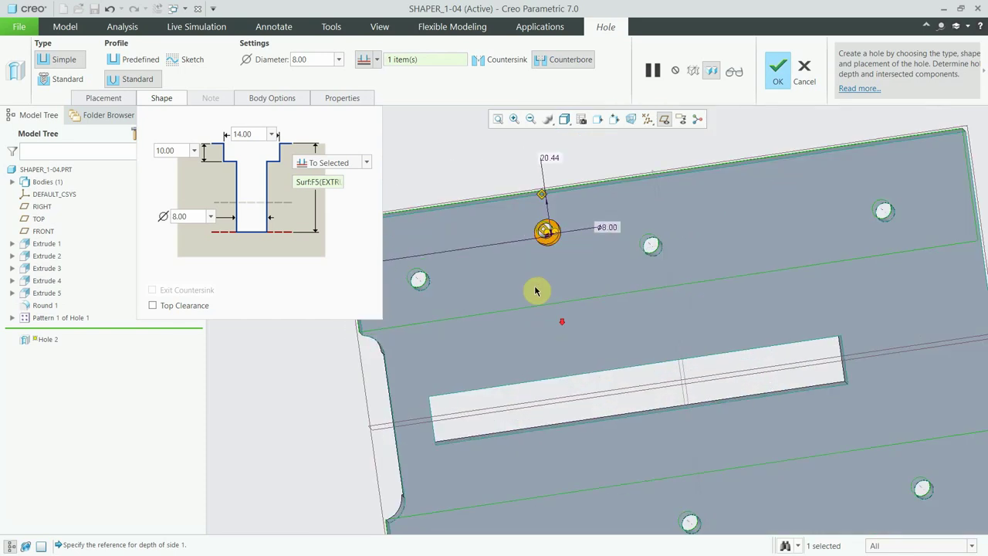
pyautogui.click(104, 98)
# - Offset the hole 28 from the top edge and 68 from the side edge, and finish it
pyautogui.scroll(-3, 415, 200)
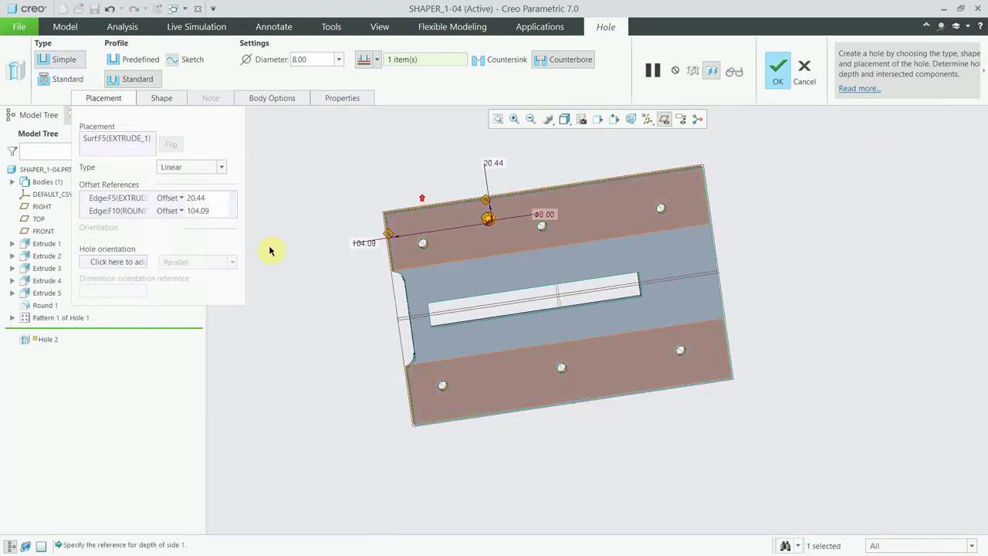
pyautogui.doubleClick(197, 198)
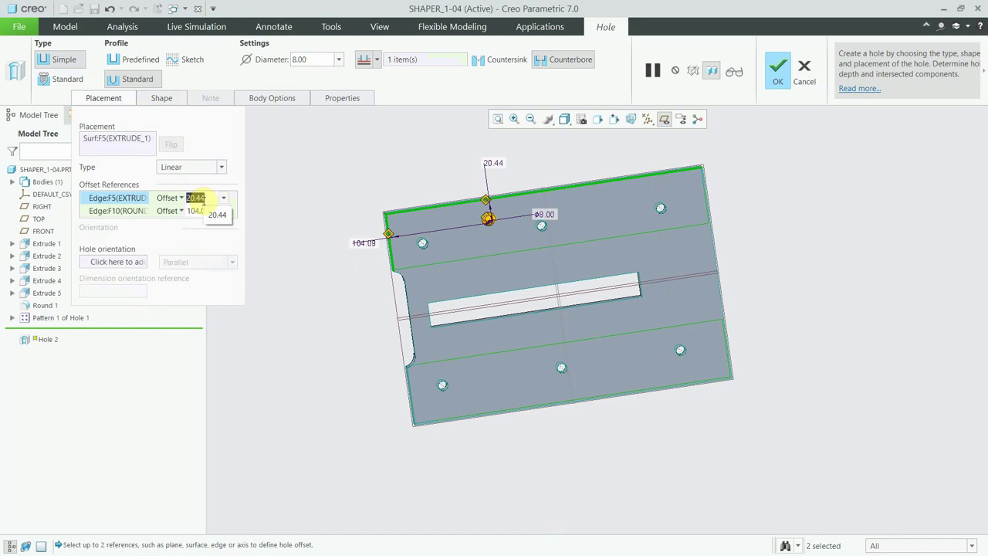
pyautogui.write('28')
pyautogui.press('Return')
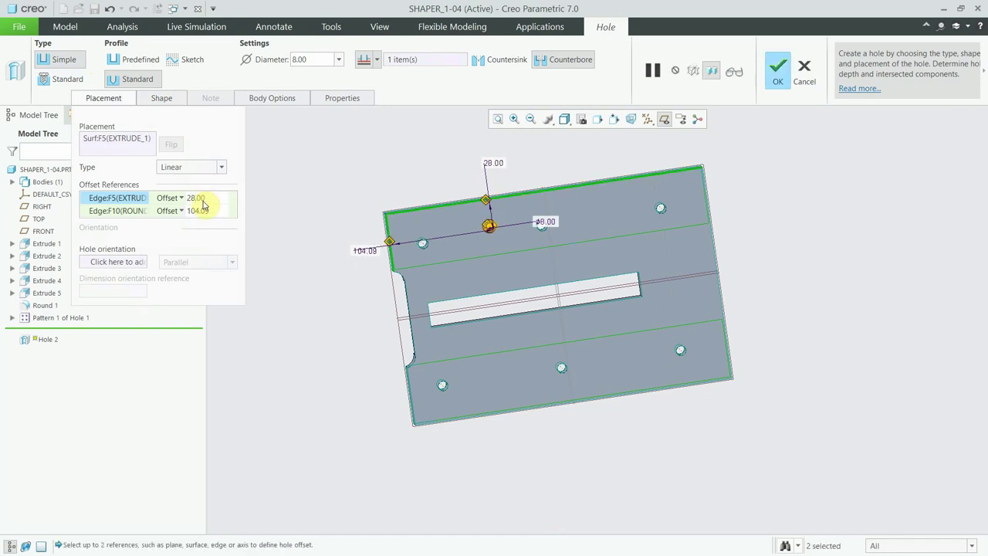
pyautogui.doubleClick(202, 212)
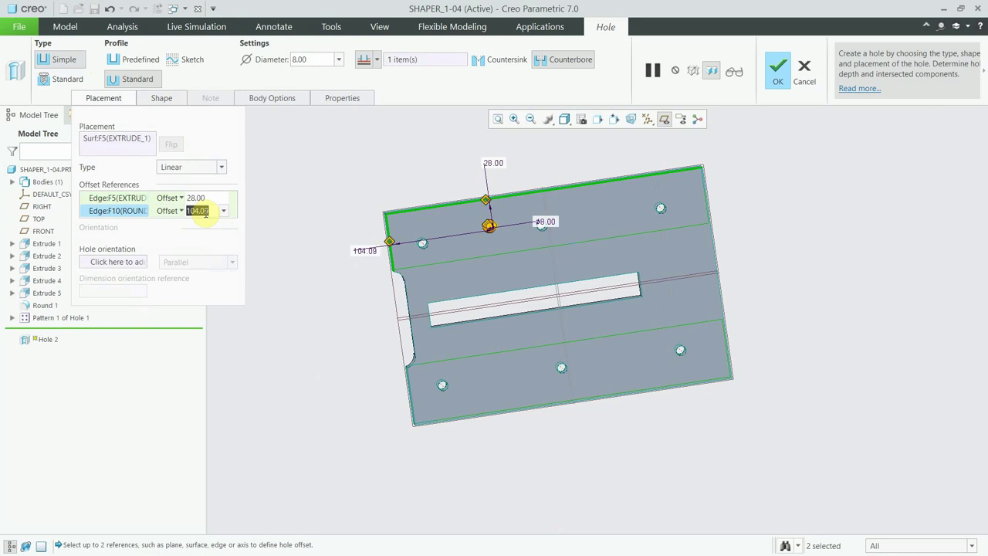
pyautogui.write('68')
pyautogui.press('Return')
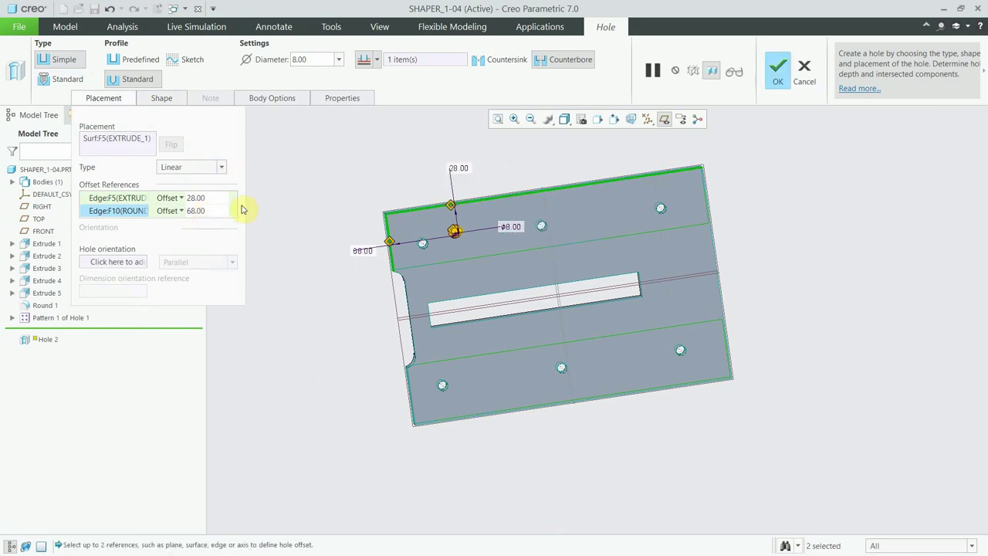
pyautogui.click(776, 69)
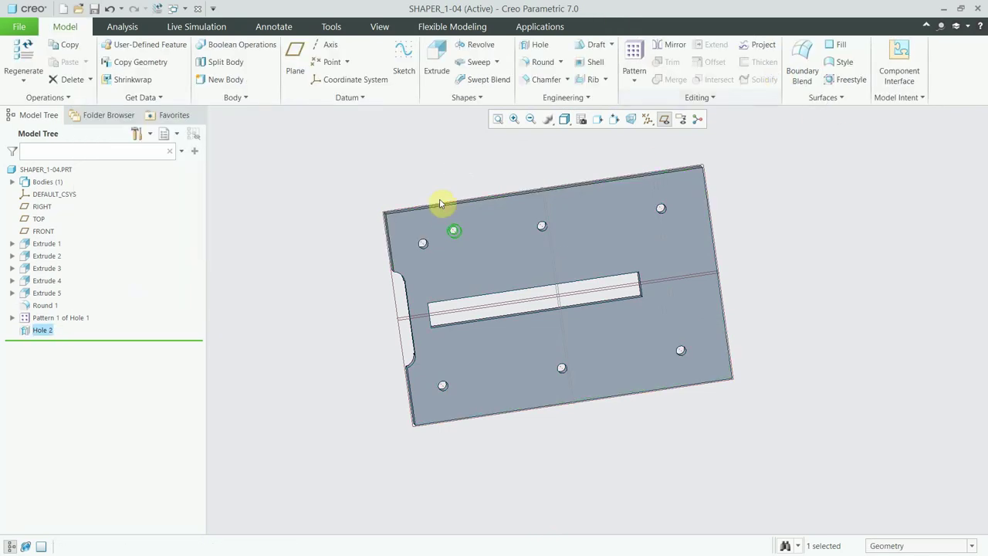
# - Start a direction pattern of Hole 2 along the plate's end face with 180 spacing
pyautogui.click(624, 59)
pyautogui.moveTo(558, 239)
pyautogui.mouseDown(button='middle')
pyautogui.moveTo(466, 270)
pyautogui.moveTo(480, 276)
pyautogui.mouseUp(button='middle')
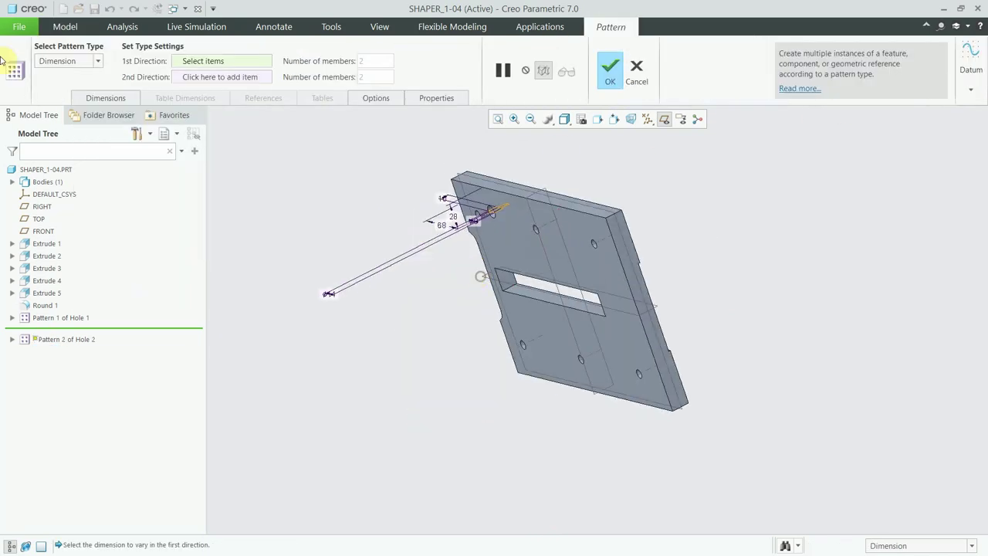
pyautogui.click(70, 61)
pyautogui.click(70, 83)
pyautogui.scroll(3, 597, 229)
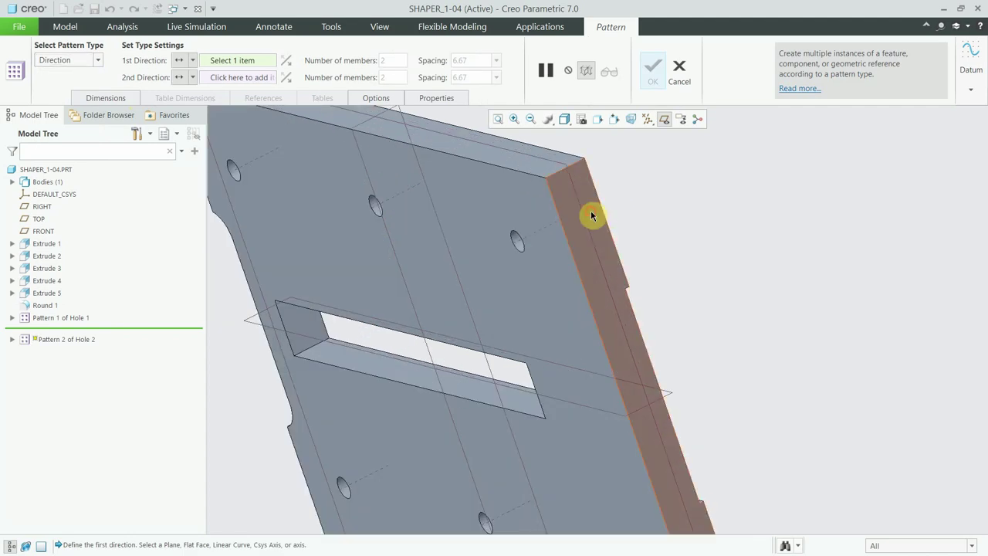
pyautogui.click(591, 214)
pyautogui.scroll(-3, 623, 256)
pyautogui.doubleClick(472, 61)
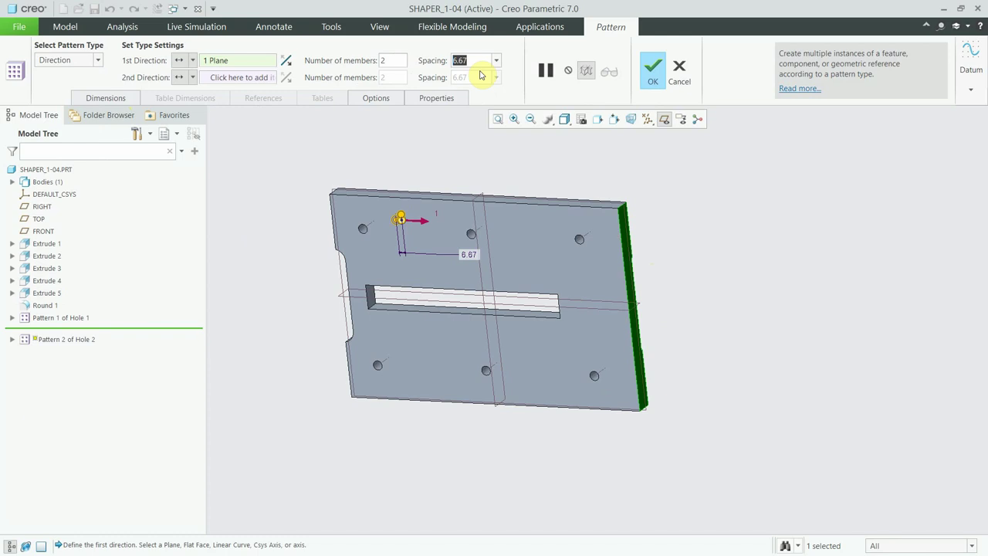
pyautogui.write('180')
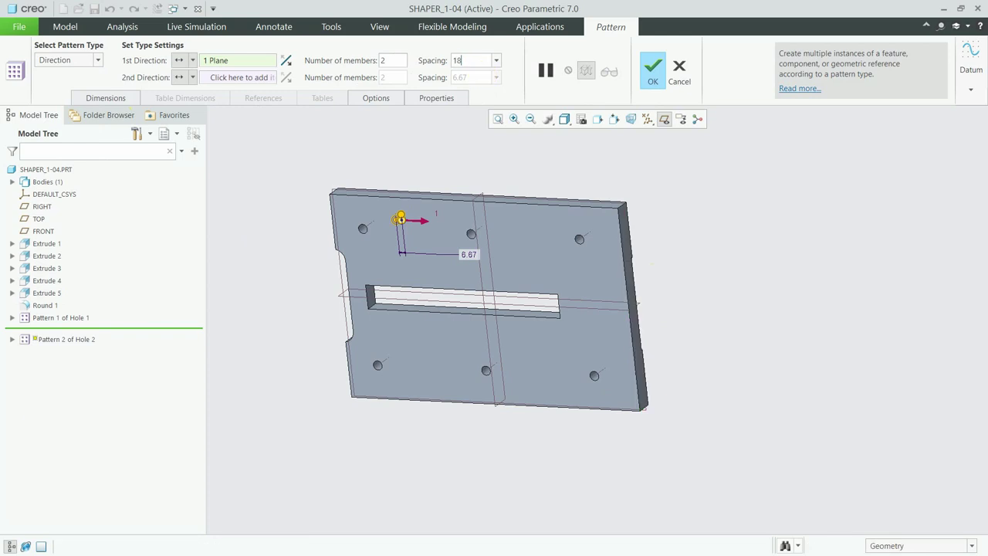
pyautogui.press('Return')
# - Add the long side face as second direction with 164 spacing and finish the pattern
pyautogui.click(259, 77)
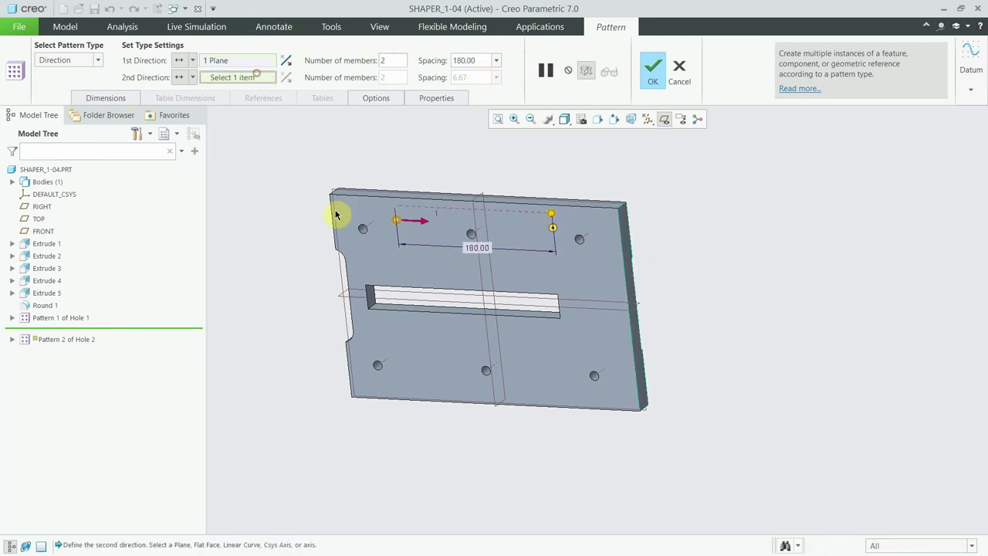
pyautogui.moveTo(337, 214)
pyautogui.mouseDown(button='middle')
pyautogui.moveTo(370, 185)
pyautogui.moveTo(404, 198)
pyautogui.moveTo(391, 182)
pyautogui.mouseUp(button='middle')
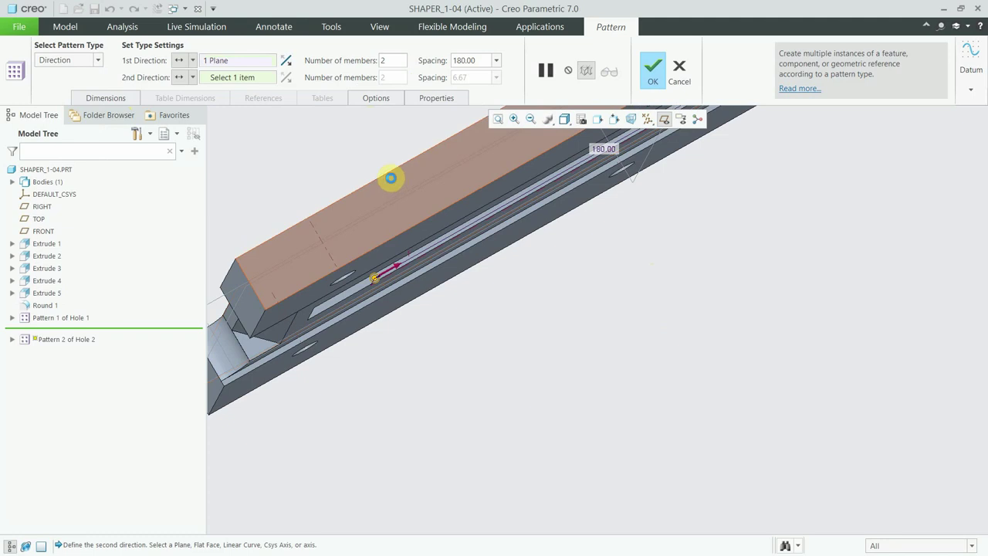
pyautogui.click(391, 182)
pyautogui.moveTo(504, 296)
pyautogui.mouseDown(button='middle')
pyautogui.moveTo(549, 383)
pyautogui.moveTo(440, 156)
pyautogui.mouseUp(button='middle')
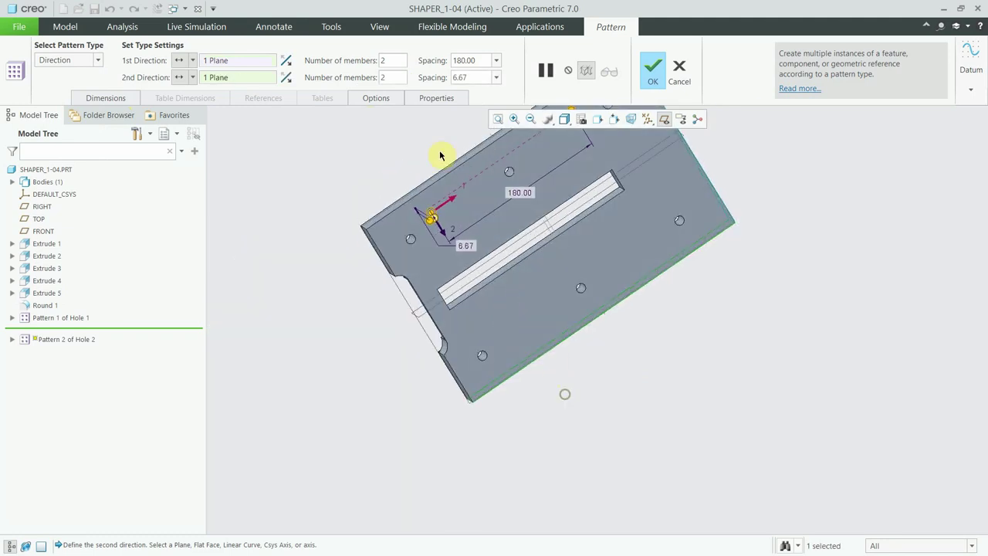
pyautogui.doubleClick(459, 78)
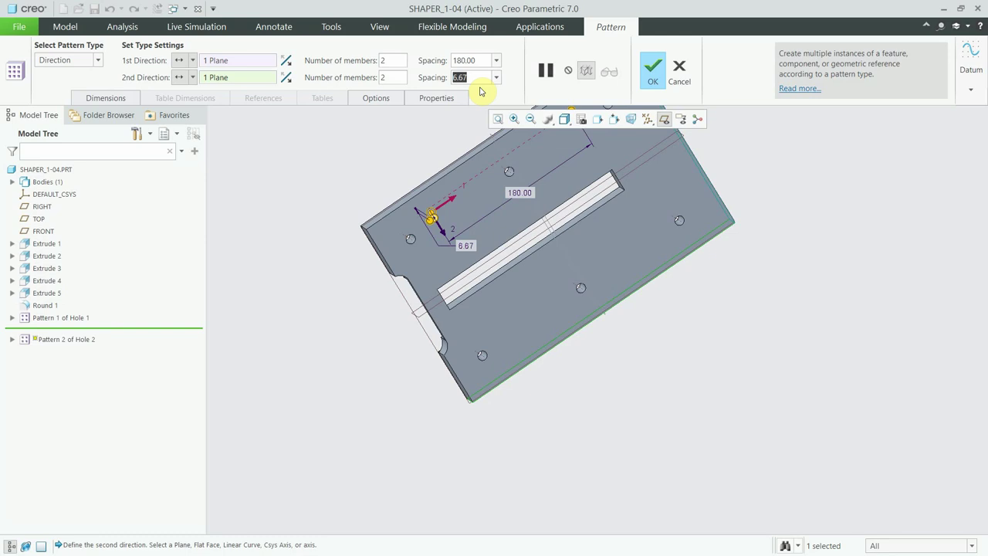
pyautogui.write('164')
pyautogui.press('Return')
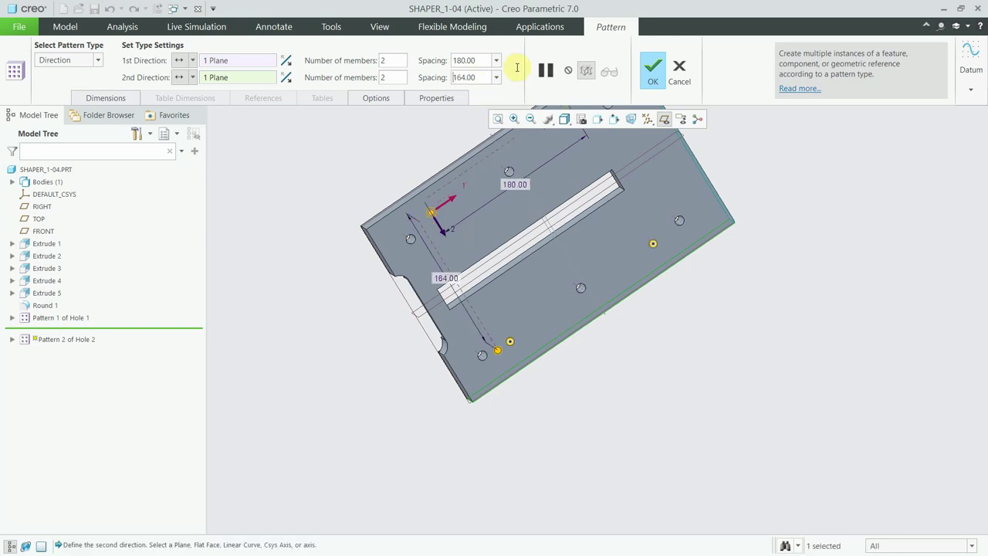
pyautogui.click(652, 67)
pyautogui.moveTo(644, 322)
pyautogui.mouseDown(button='middle')
pyautogui.moveTo(560, 367)
pyautogui.moveTo(610, 419)
pyautogui.moveTo(521, 356)
pyautogui.mouseUp(button='middle')
pyautogui.moveTo(584, 387)
pyautogui.mouseDown(button='middle')
pyautogui.moveTo(598, 393)
pyautogui.moveTo(569, 383)
pyautogui.moveTo(582, 374)
pyautogui.mouseUp(button='middle')
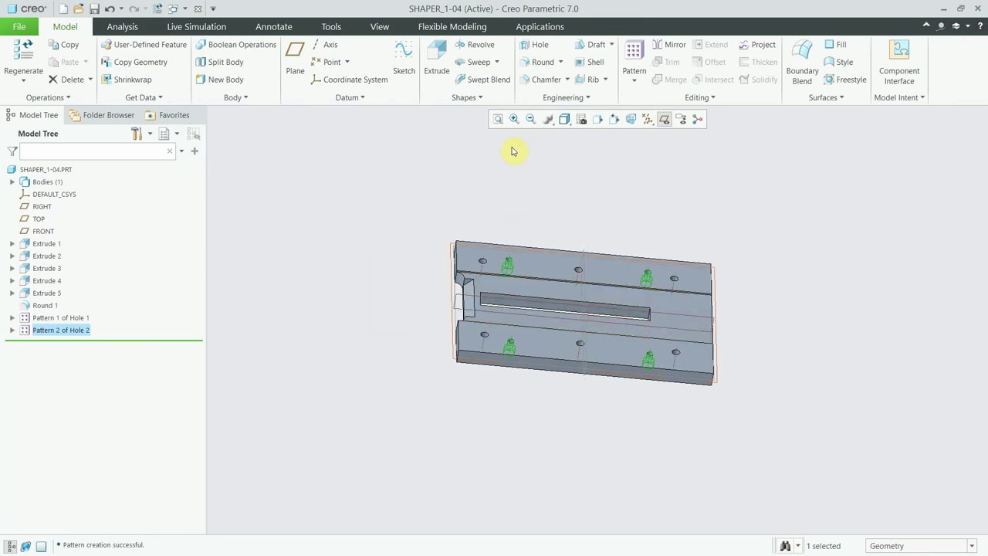
# - Finish the 16-radius round on the plate's four vertical corner edges
pyautogui.scroll(5, 463, 371)
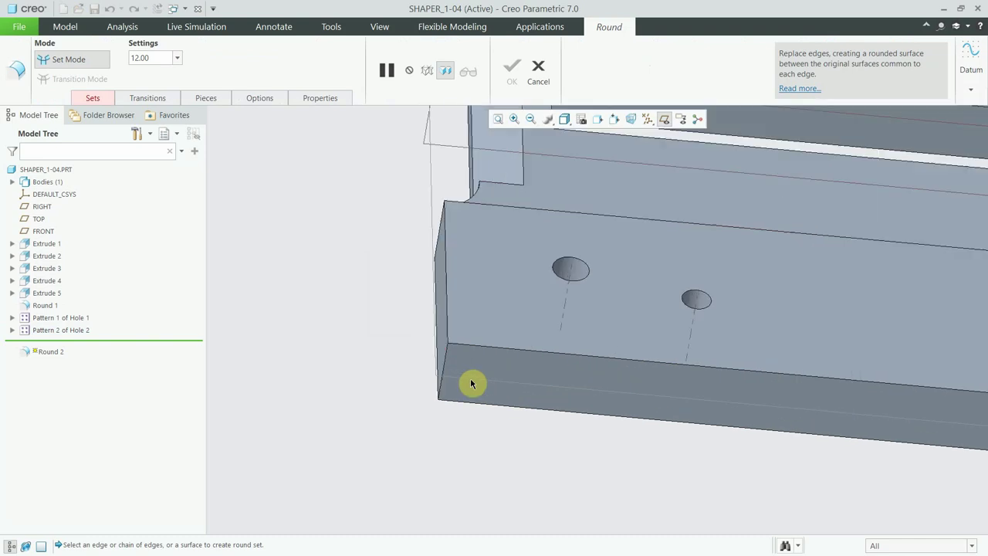
pyautogui.moveTo(448, 346)
pyautogui.mouseDown(button='middle')
pyautogui.moveTo(468, 308)
pyautogui.moveTo(461, 383)
pyautogui.mouseUp(button='middle')
pyautogui.scroll(2, 441, 346)
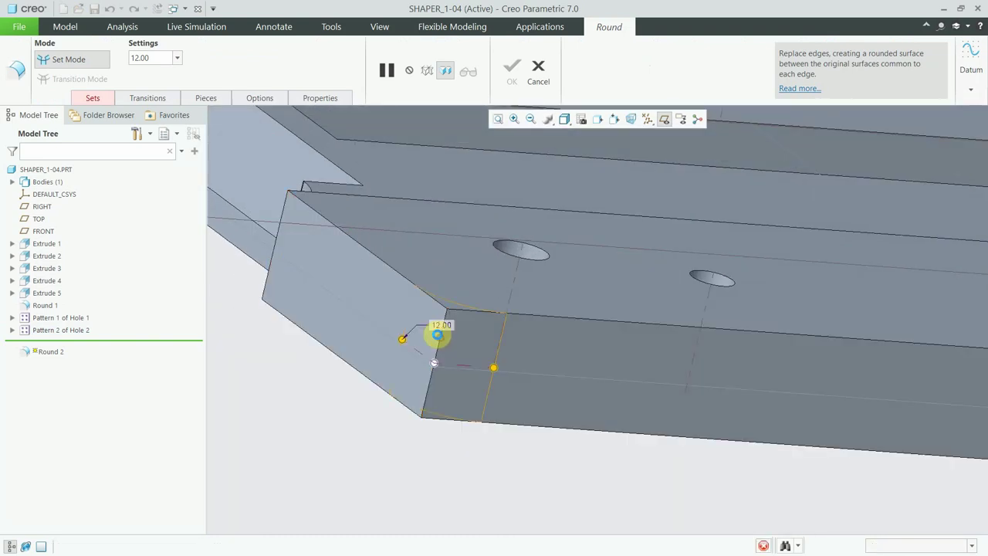
pyautogui.scroll(-3, 438, 334)
pyautogui.scroll(-3, 437, 231)
pyautogui.moveTo(437, 276); pyautogui.dragTo(420, 307, button='middle')
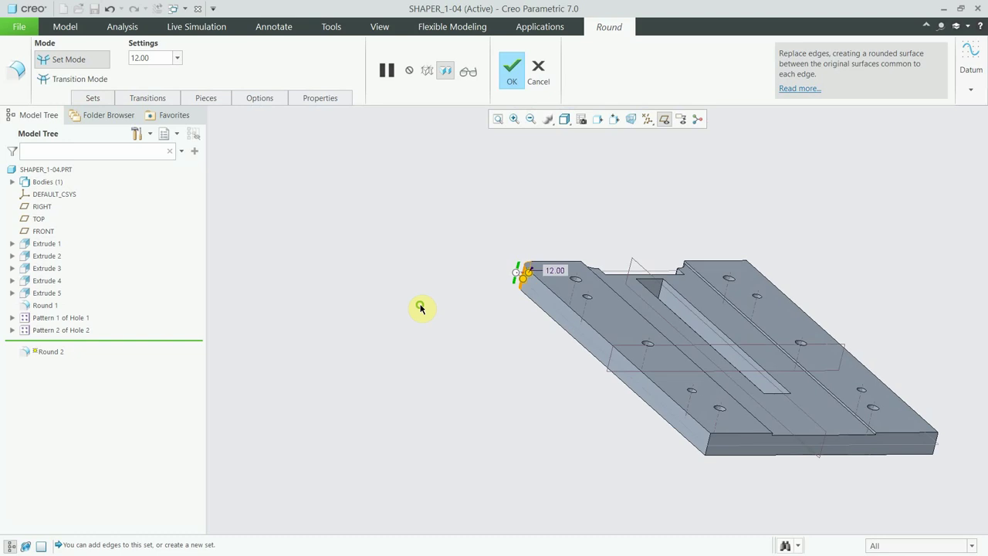
pyautogui.scroll(-3, 421, 307)
pyautogui.scroll(4, 529, 297)
pyautogui.scroll(3, 529, 256)
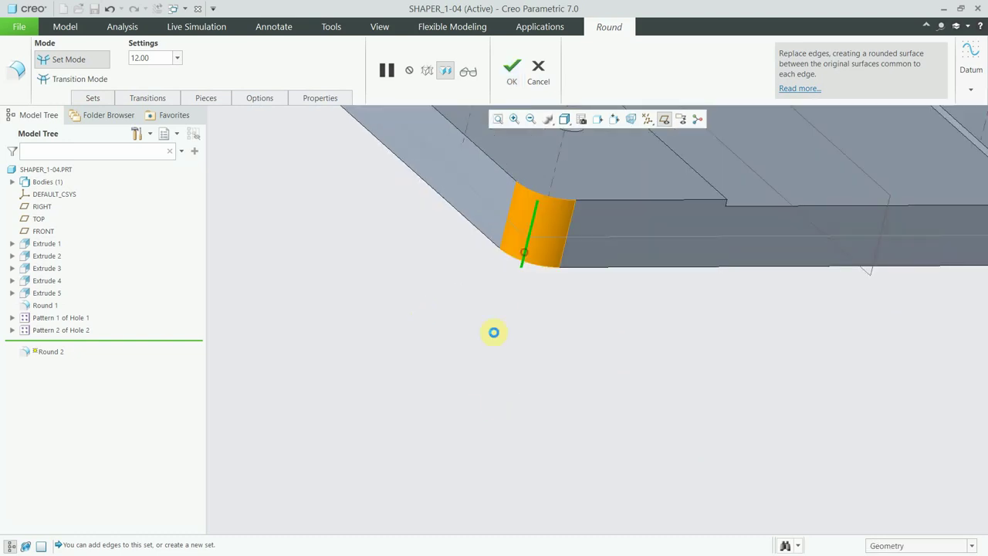
pyautogui.scroll(-5, 494, 332)
pyautogui.moveTo(483, 385)
pyautogui.mouseDown(button='middle')
pyautogui.moveTo(409, 358)
pyautogui.moveTo(404, 375)
pyautogui.moveTo(472, 337)
pyautogui.moveTo(449, 385)
pyautogui.mouseUp(button='middle')
pyautogui.scroll(3, 446, 388)
pyautogui.scroll(-3, 438, 379)
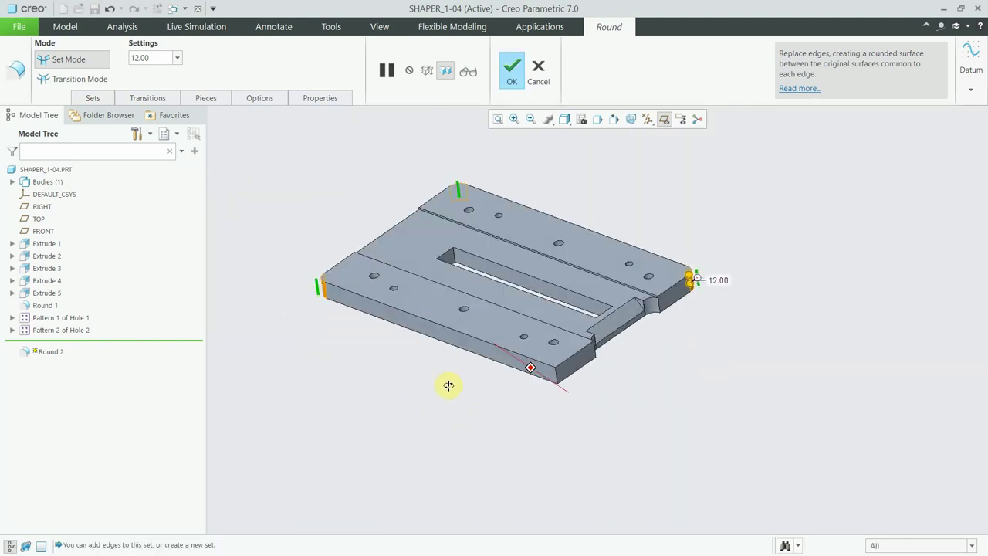
pyautogui.scroll(3, 532, 398)
pyautogui.scroll(3, 512, 403)
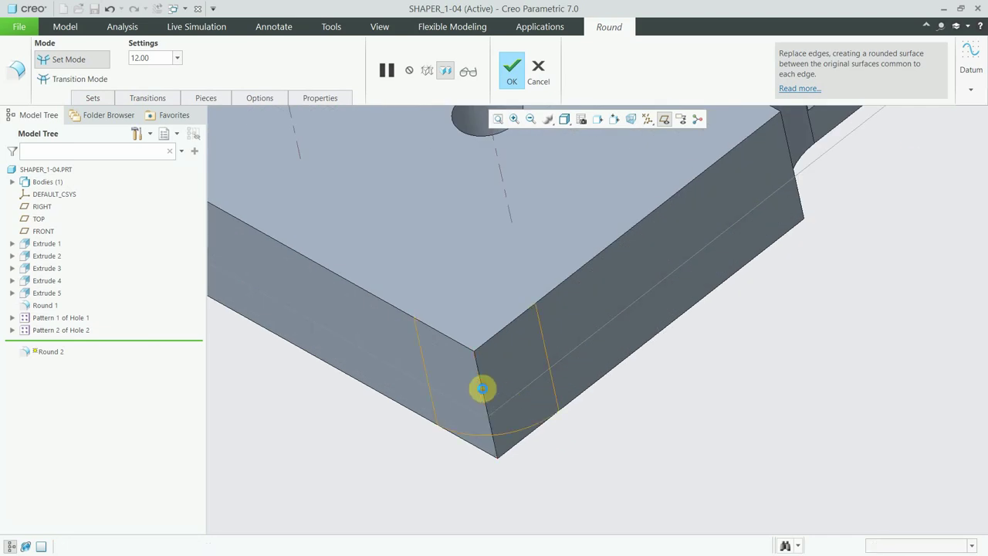
pyautogui.scroll(-3, 482, 388)
pyautogui.scroll(-3, 618, 348)
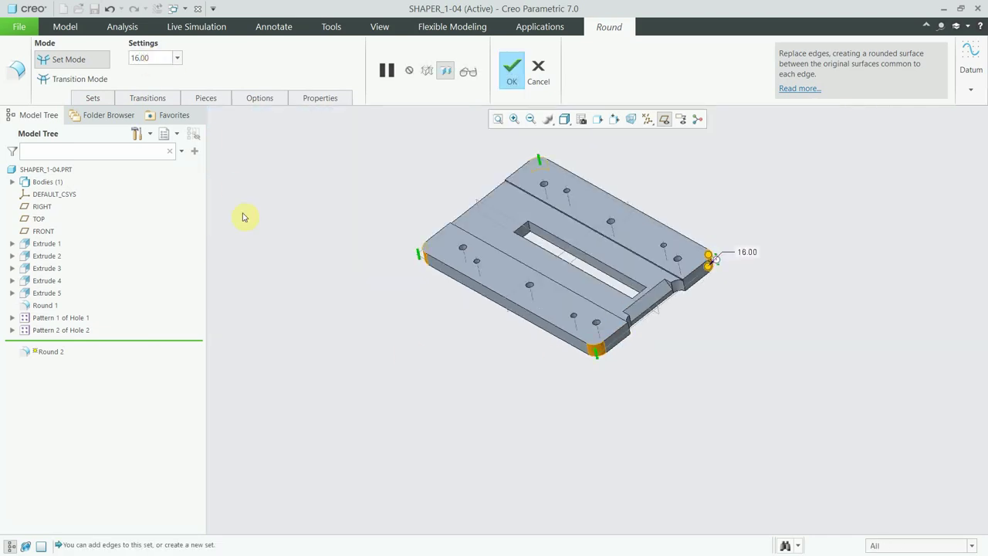
pyautogui.moveTo(441, 266)
pyautogui.mouseDown(button='middle')
pyautogui.moveTo(489, 236)
pyautogui.moveTo(505, 165)
pyautogui.moveTo(500, 141)
pyautogui.moveTo(498, 196)
pyautogui.moveTo(499, 110)
pyautogui.mouseUp(button='middle')
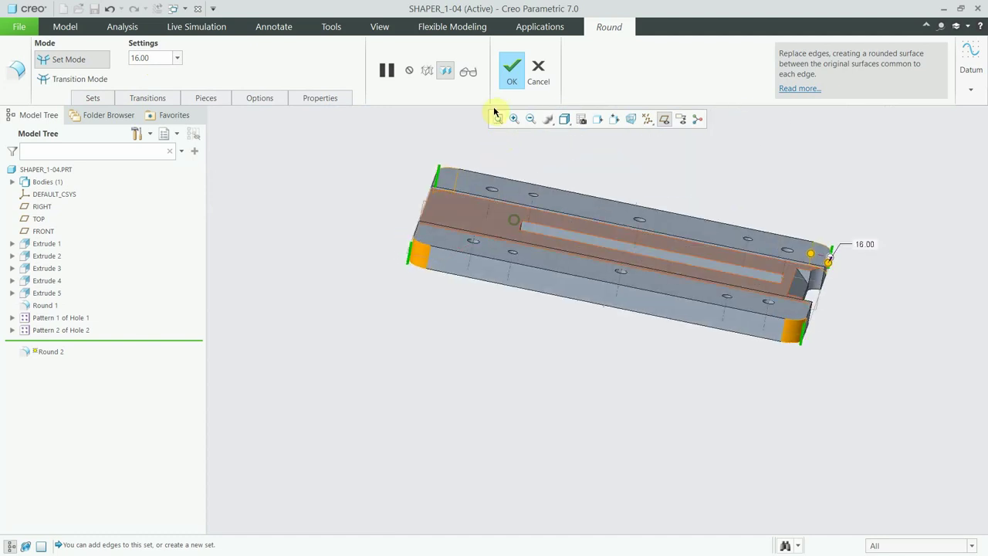
pyautogui.click(510, 68)
pyautogui.moveTo(508, 269)
pyautogui.mouseDown(button='middle')
pyautogui.moveTo(532, 271)
pyautogui.moveTo(573, 346)
pyautogui.moveTo(532, 265)
pyautogui.moveTo(607, 277)
pyautogui.mouseUp(button='middle')
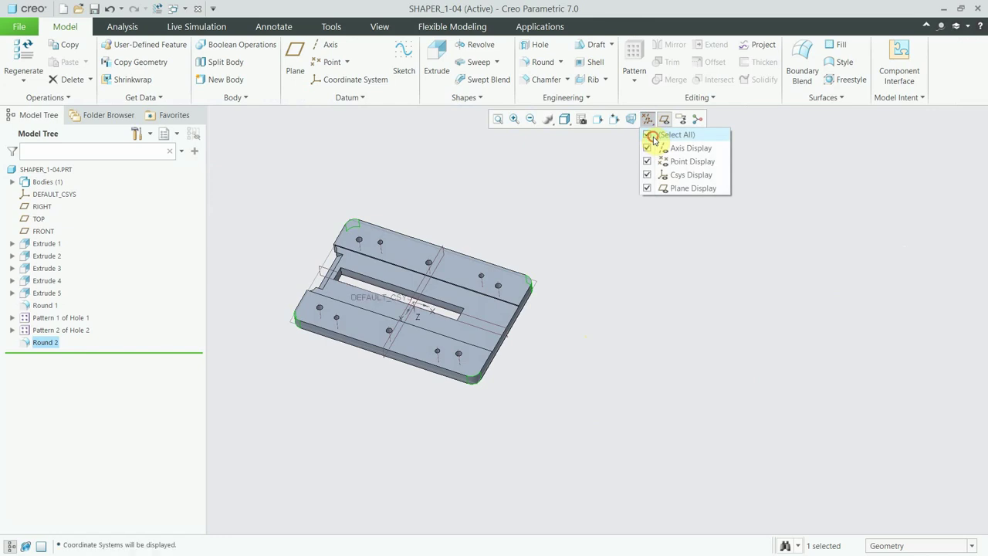
# - With datum displays hidden, orbit to a low side view and switch to Applications
pyautogui.scroll(-3, 674, 255)
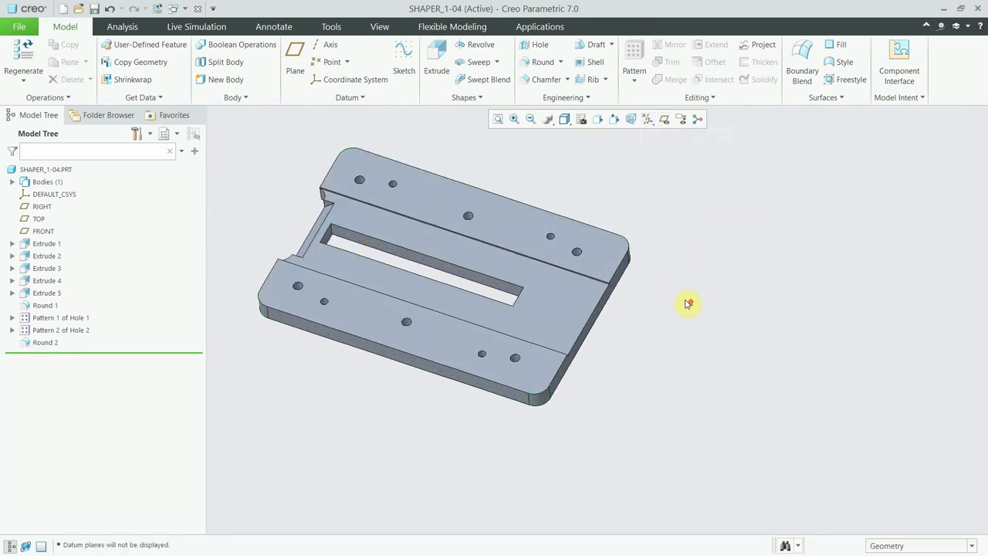
pyautogui.moveTo(688, 303)
pyautogui.mouseDown(button='middle')
pyautogui.moveTo(582, 322)
pyautogui.moveTo(653, 298)
pyautogui.moveTo(648, 348)
pyautogui.moveTo(622, 297)
pyautogui.moveTo(589, 286)
pyautogui.moveTo(602, 321)
pyautogui.moveTo(628, 335)
pyautogui.moveTo(593, 390)
pyautogui.moveTo(620, 357)
pyautogui.moveTo(585, 293)
pyautogui.moveTo(617, 324)
pyautogui.moveTo(620, 342)
pyautogui.mouseUp(button='middle')
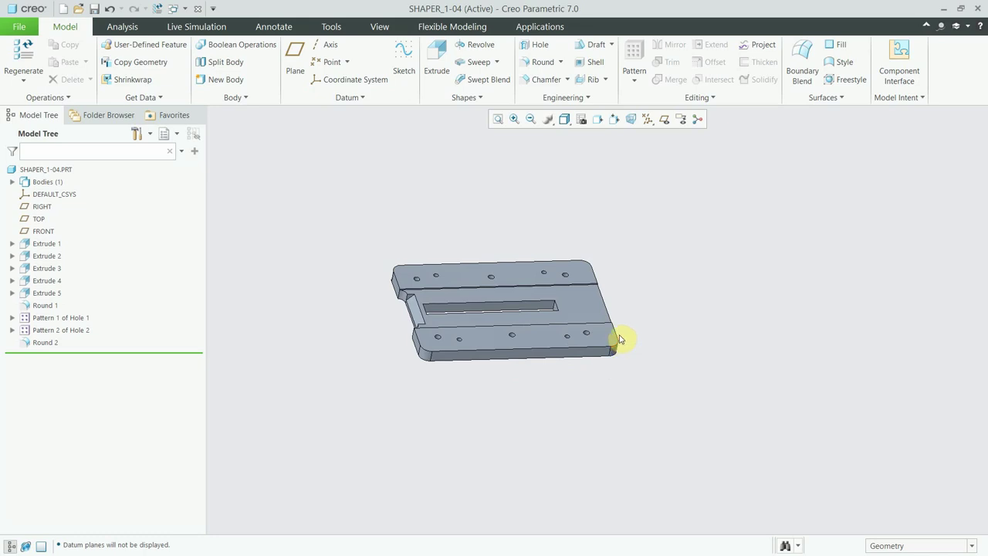
pyautogui.scroll(-2, 777, 209)
pyautogui.scroll(4, 744, 211)
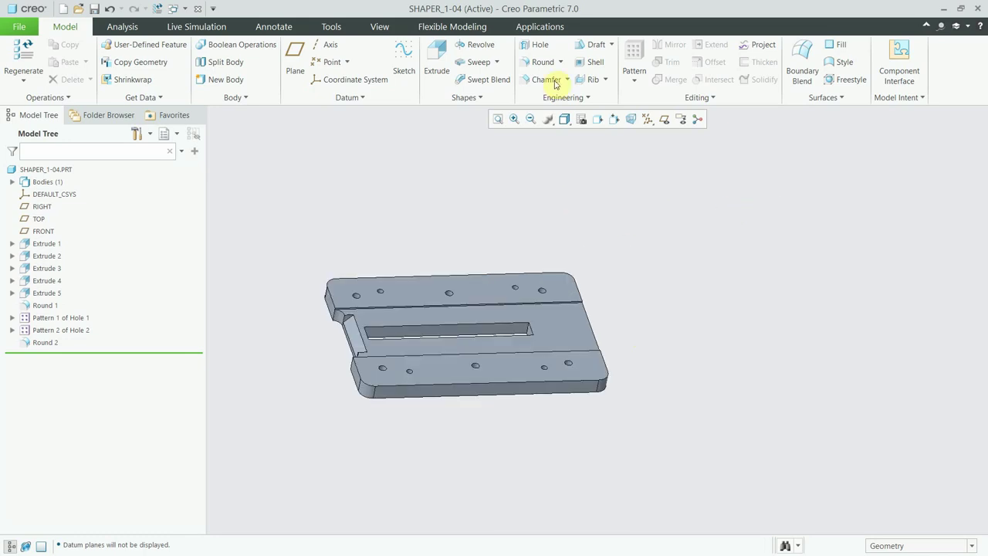
pyautogui.click(540, 26)
pyautogui.scroll(-2, 752, 350)
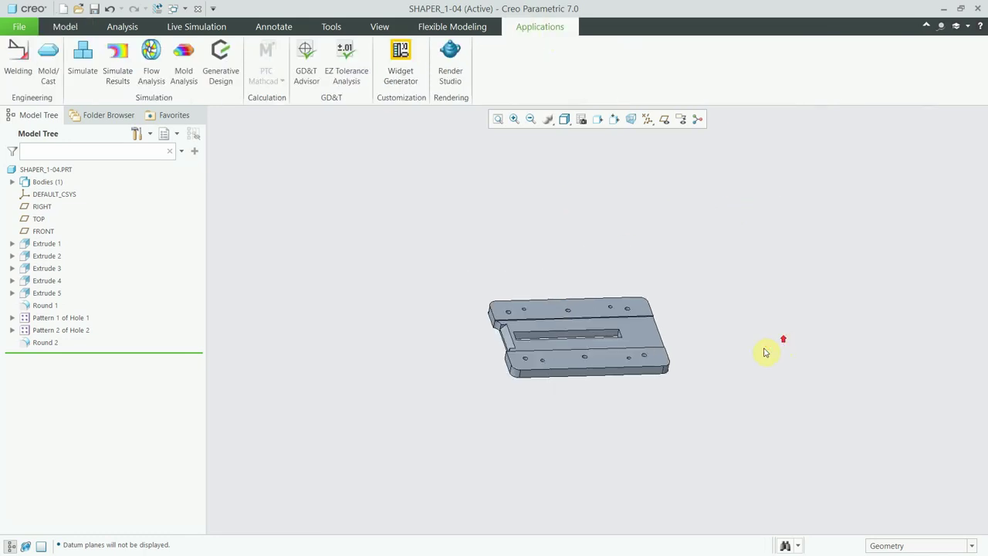
# - Apply a grey metal appearance to the whole plate
pyautogui.click(369, 28)
pyautogui.moveTo(366, 269); pyautogui.dragTo(367, 268)
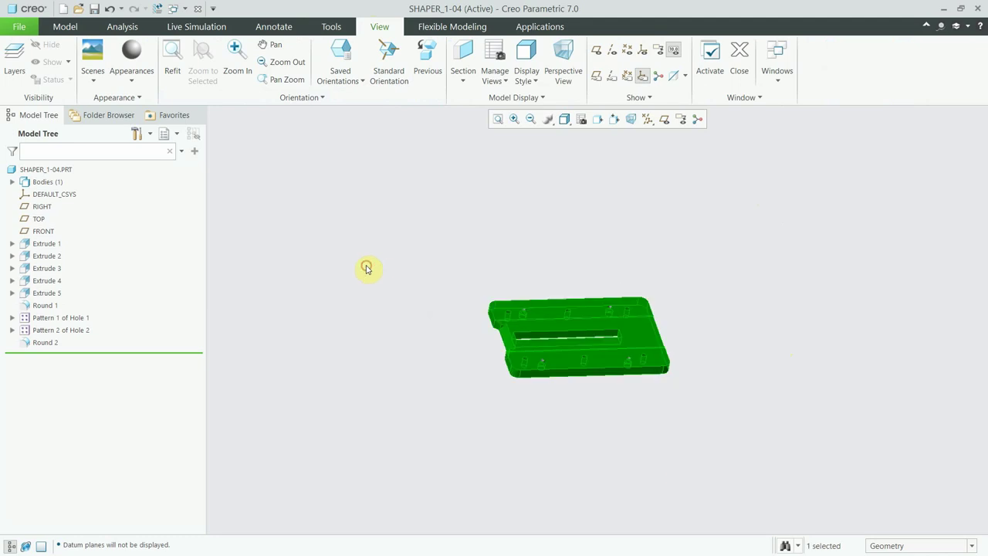
pyautogui.click(144, 81)
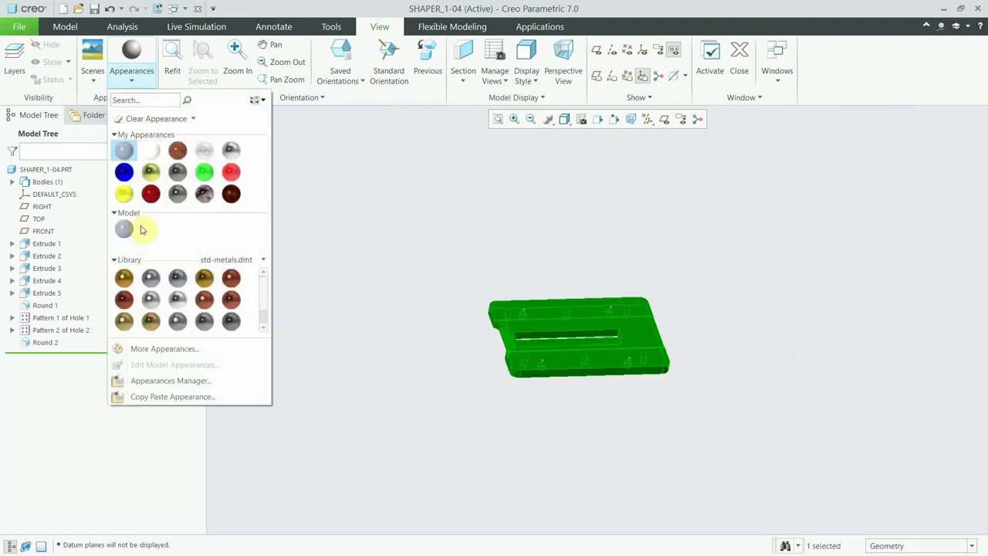
pyautogui.click(152, 282)
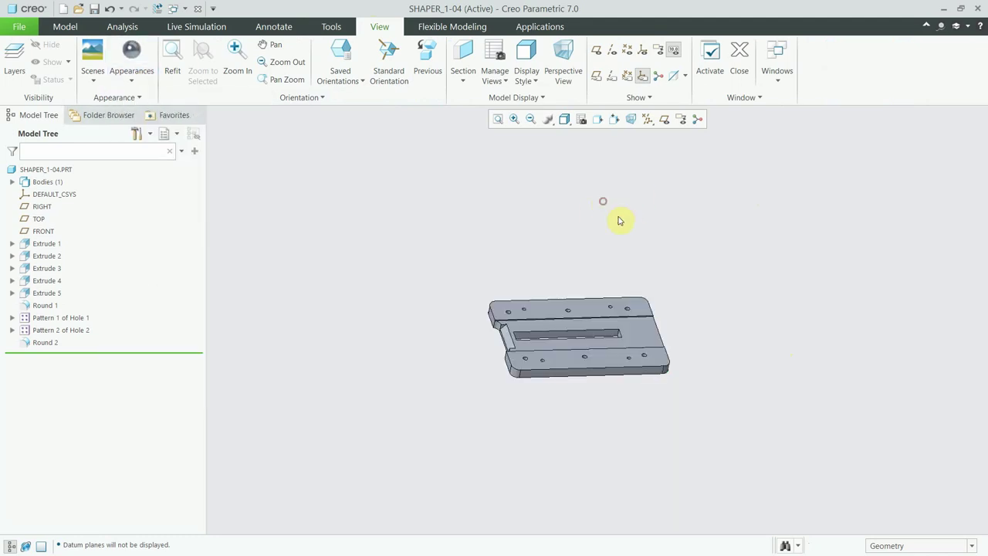
# - Show the plate in shaded-with-reflections style and tumble it to inspect
pyautogui.hotkey('ctrl', '1')
pyautogui.moveTo(643, 363)
pyautogui.mouseDown(button='middle')
pyautogui.moveTo(610, 421)
pyautogui.moveTo(595, 375)
pyautogui.moveTo(637, 320)
pyautogui.moveTo(547, 379)
pyautogui.mouseUp(button='middle')
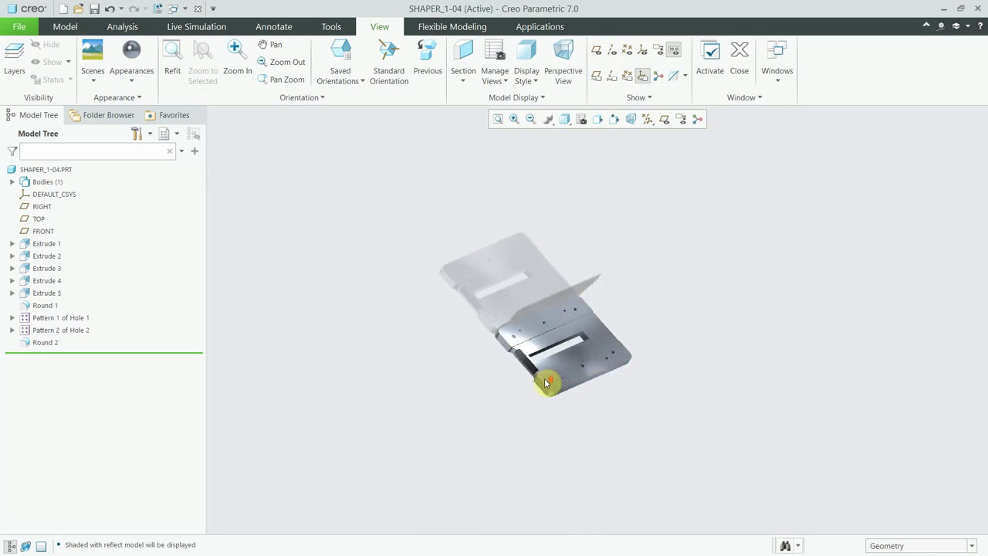
pyautogui.scroll(-5, 555, 363)
pyautogui.scroll(-3, 558, 359)
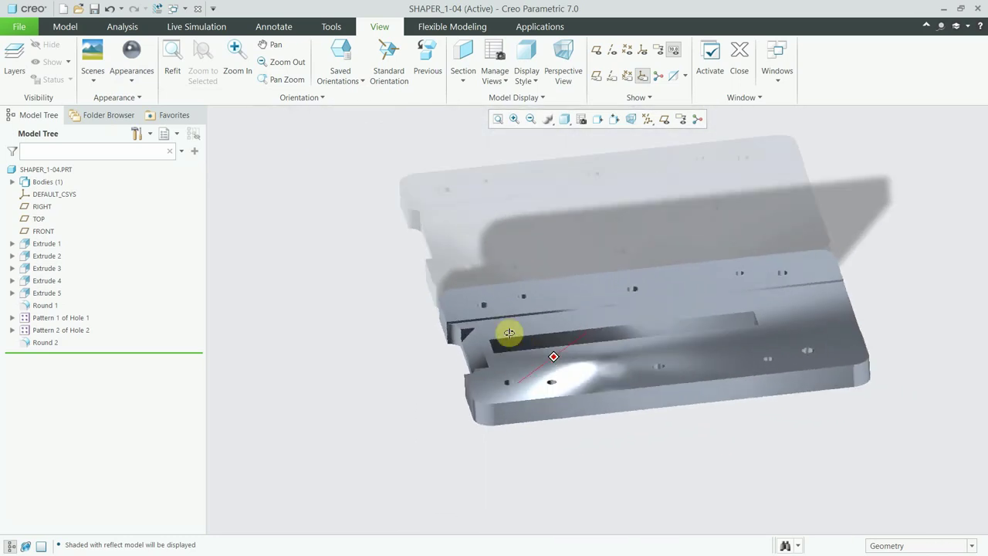